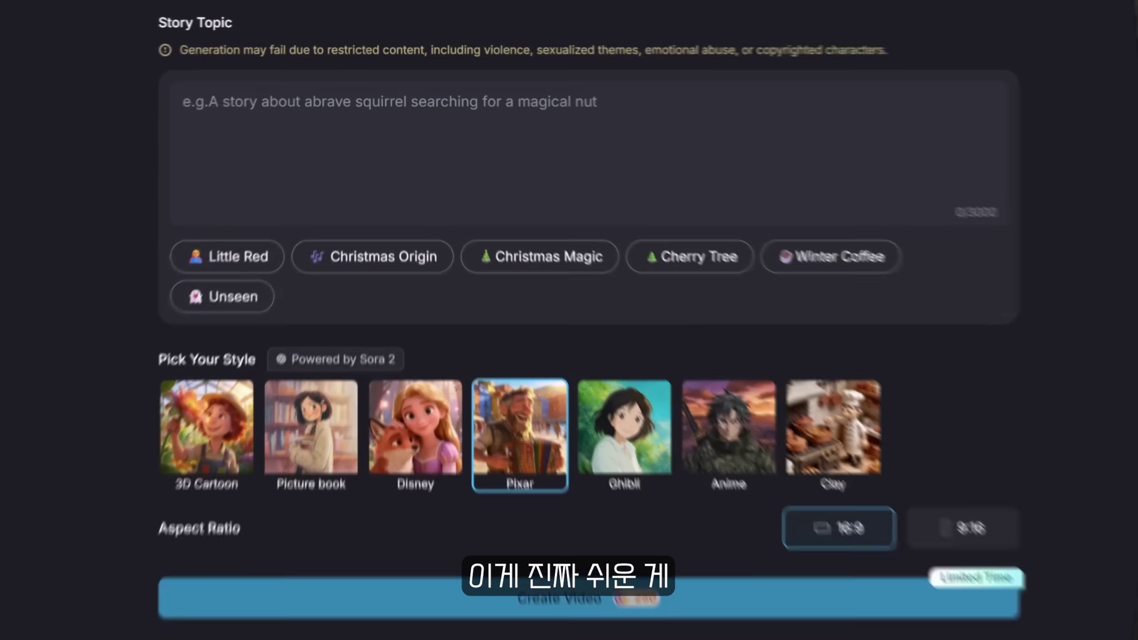
Step: Begin the story topic with the text "A story of an"
text(A story of an)
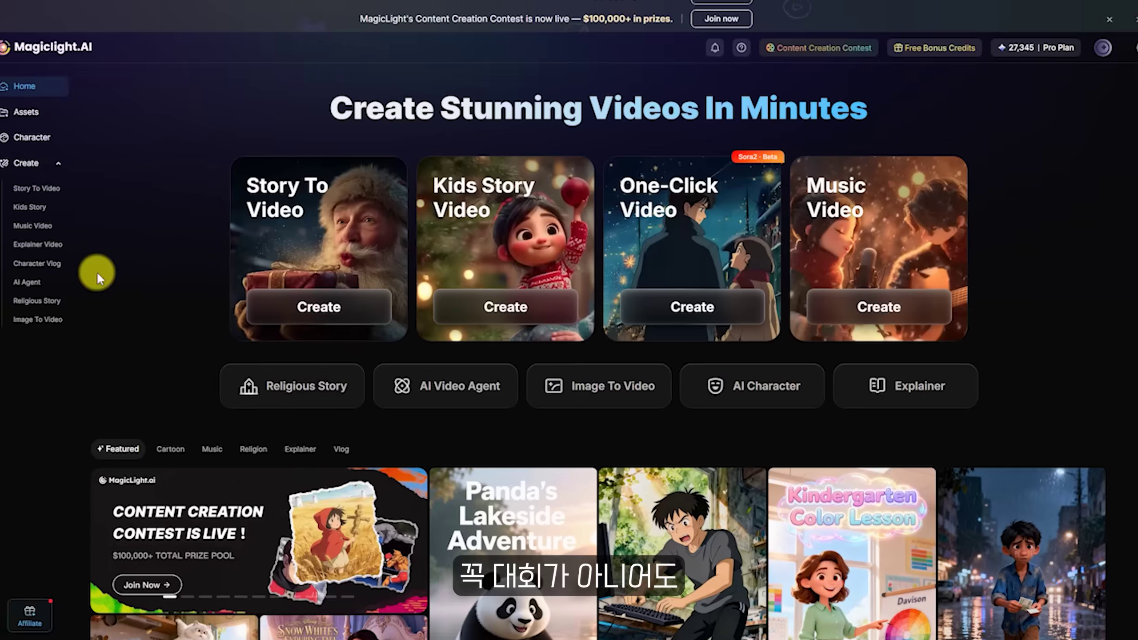
Step: Browse the featured video gallery on the home page
scroll(94, 269, down, 10)
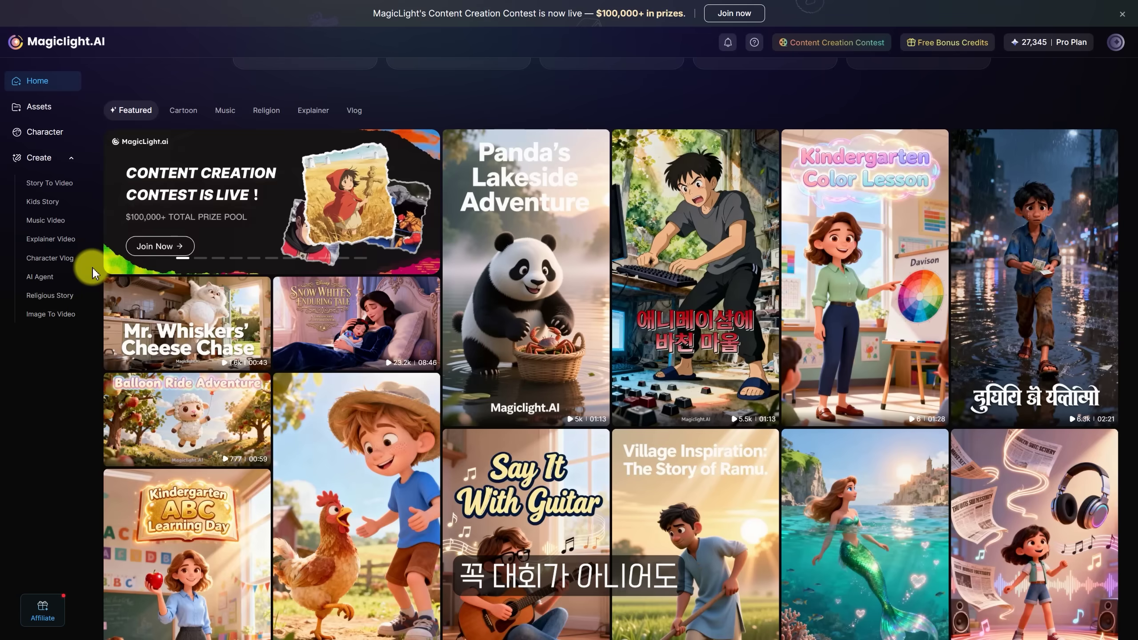
scroll(92, 267, down, 20)
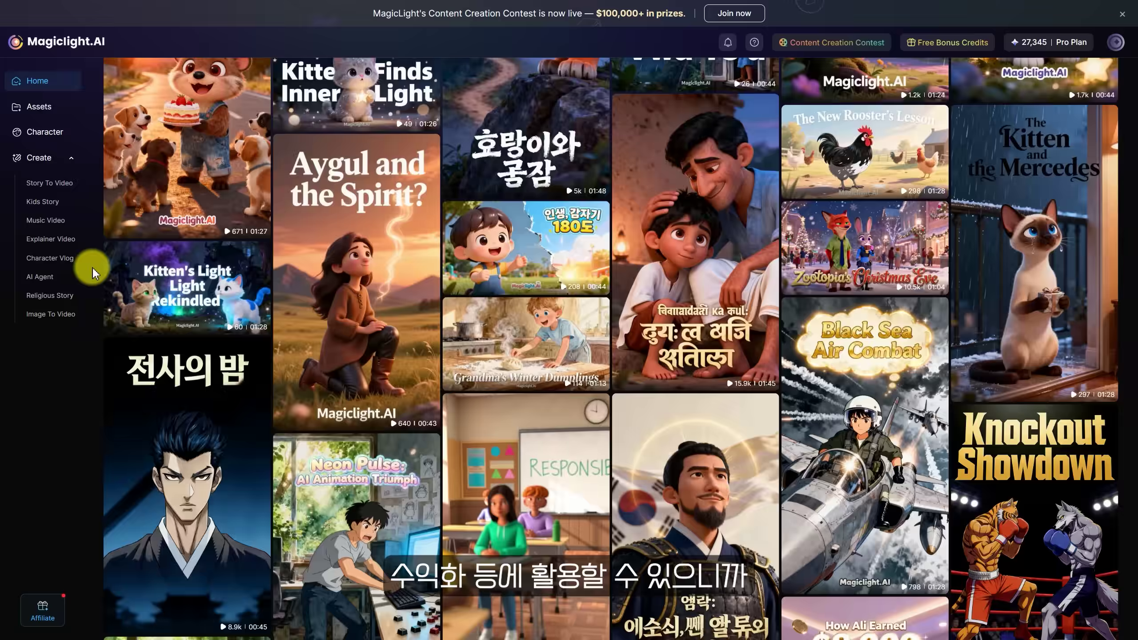
scroll(92, 267, down, 15)
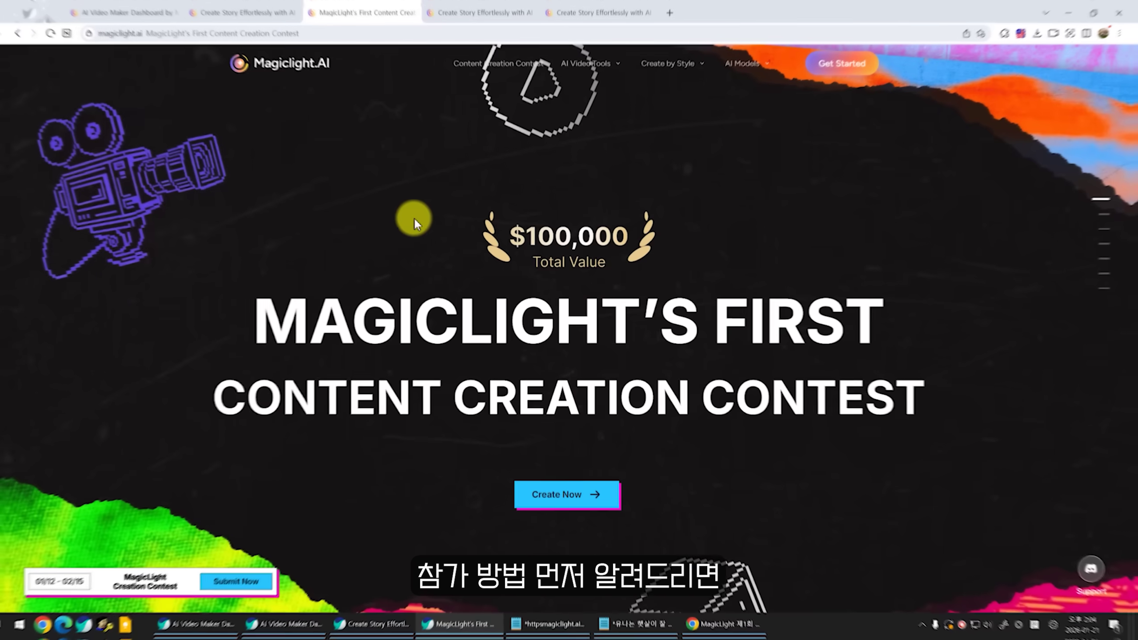
Step: Open the submission form of the MagicLight Creation Contest
click(275, 30)
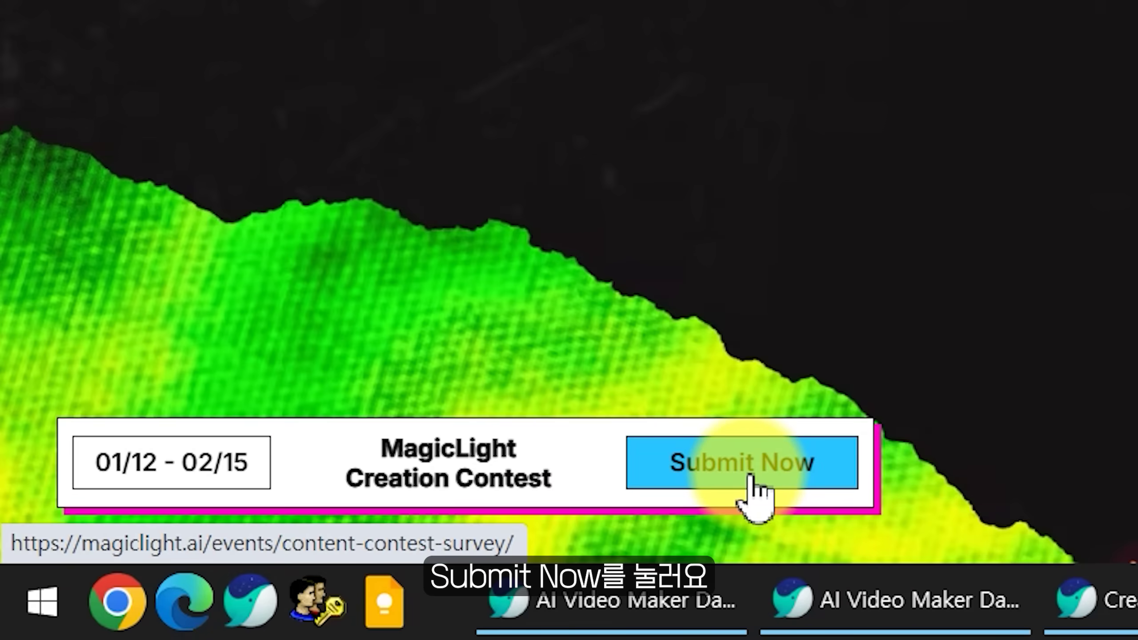
click(235, 587)
scroll(465, 224, down, 3)
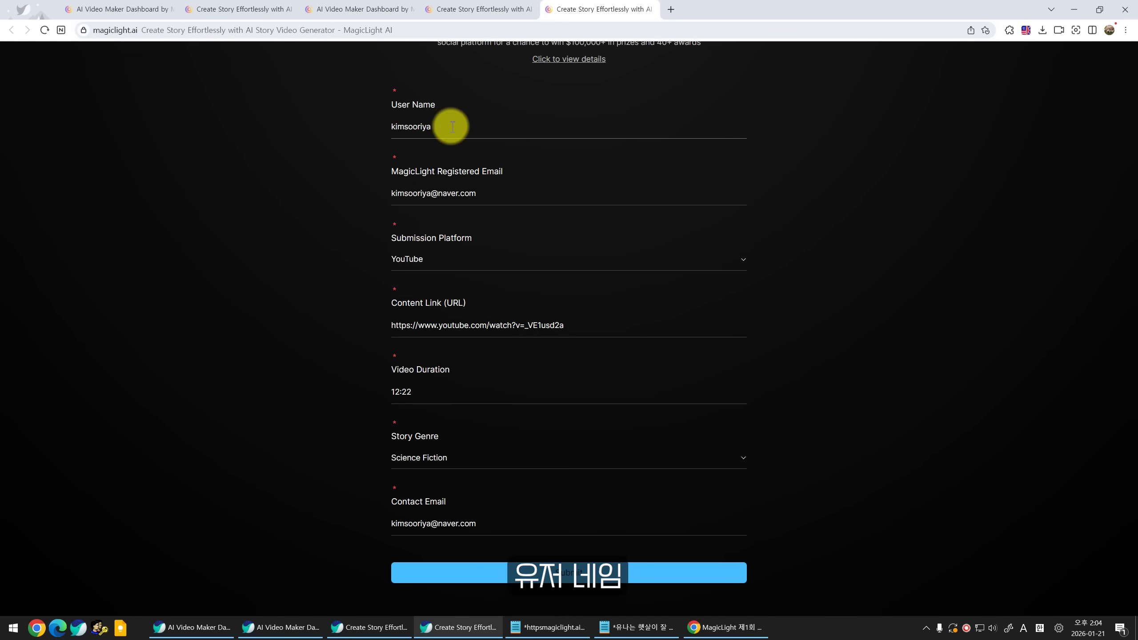
Step: Check the user name and registered email entries and review the submission platform choices in the contest form
drag(452, 126, 383, 127)
drag(498, 196, 381, 196)
click(428, 269)
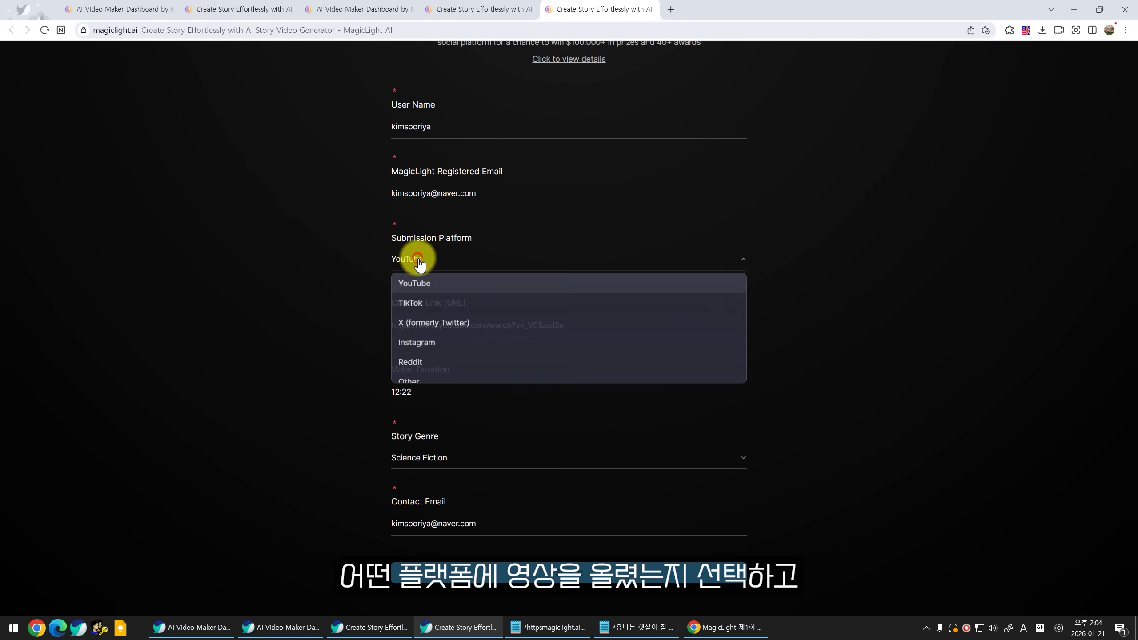
scroll(444, 336, down, 1)
click(338, 340)
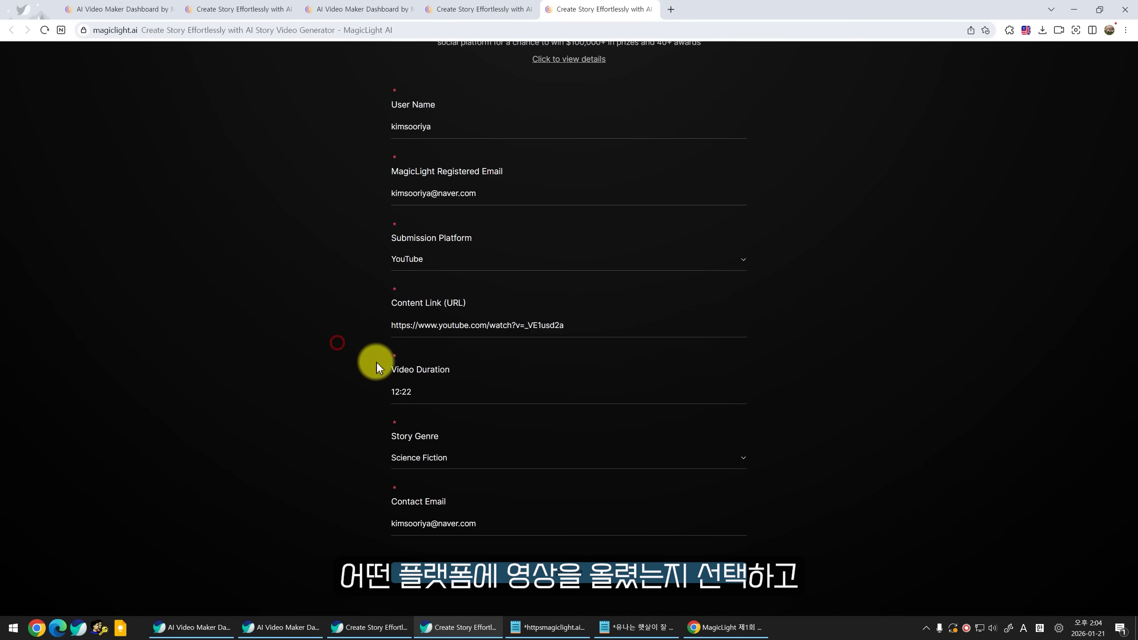
Step: Check the content link, video duration, story genre and contact email, and submit the contest form
drag(566, 325, 388, 325)
drag(432, 389, 337, 416)
click(403, 458)
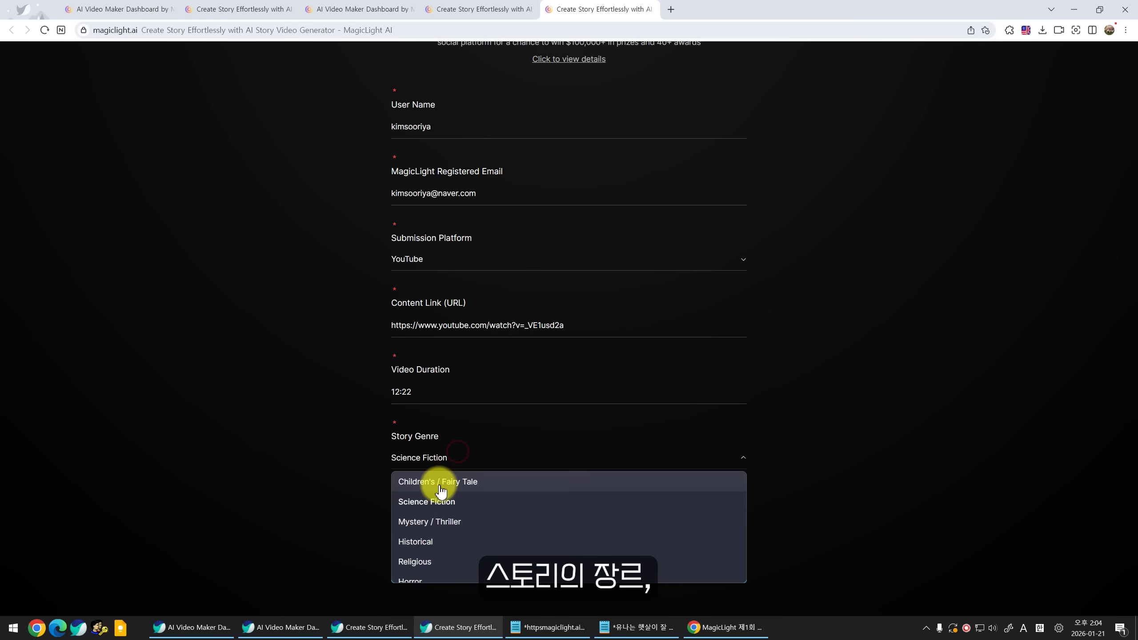
scroll(386, 521, down, 3)
drag(498, 523, 361, 528)
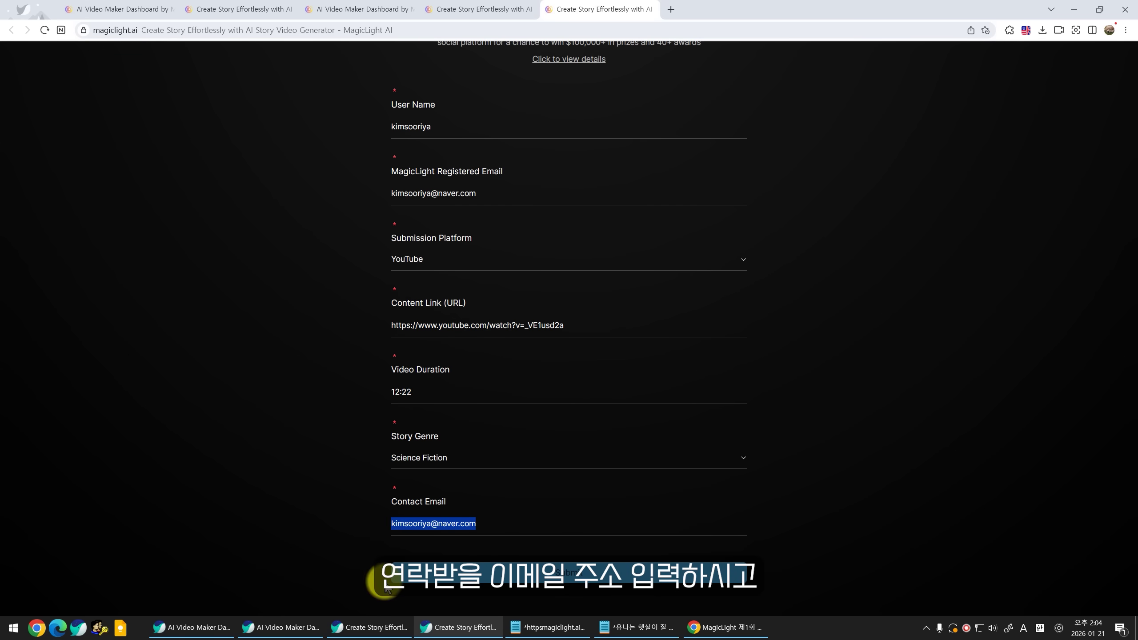
click(428, 573)
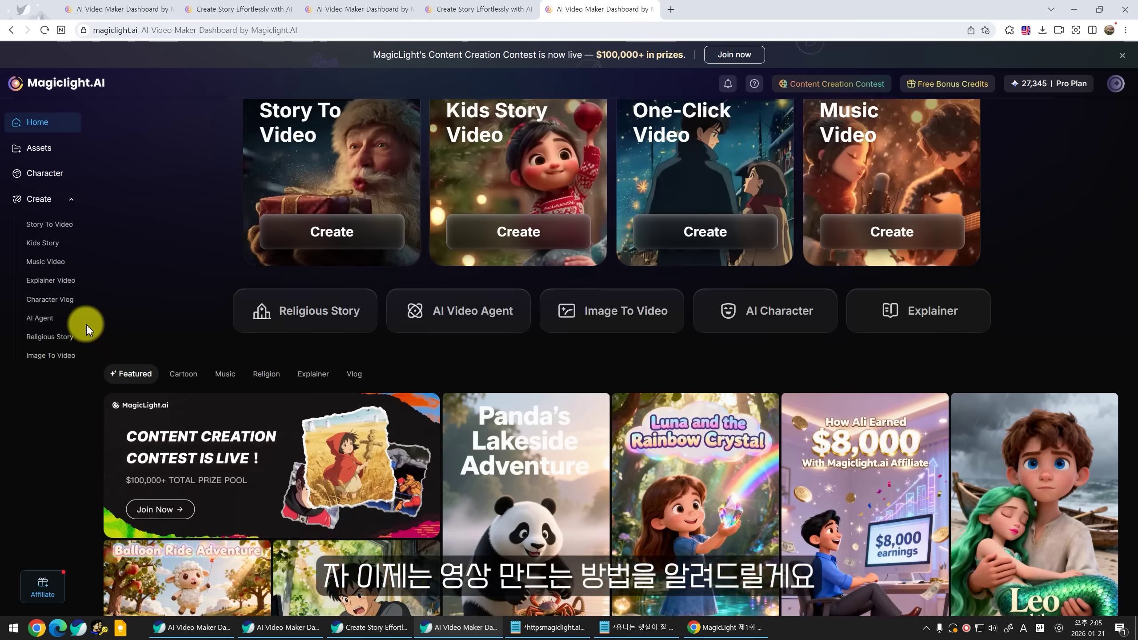
Step: Start a new Story To Video project from the home page
scroll(84, 324, down, 5)
scroll(82, 323, down, 4)
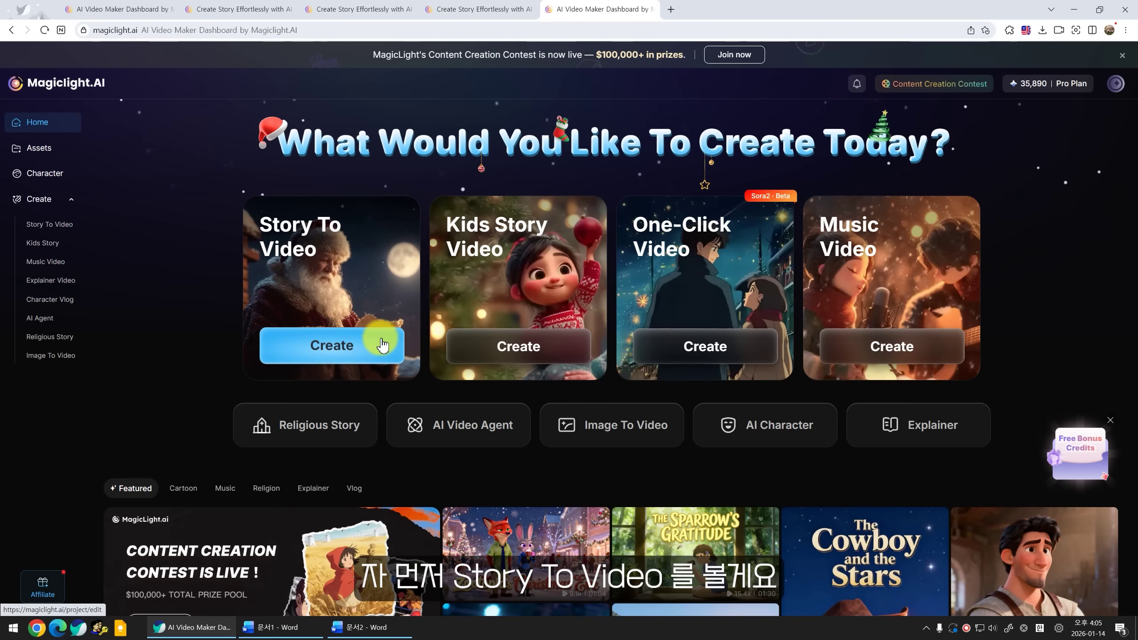
click(329, 347)
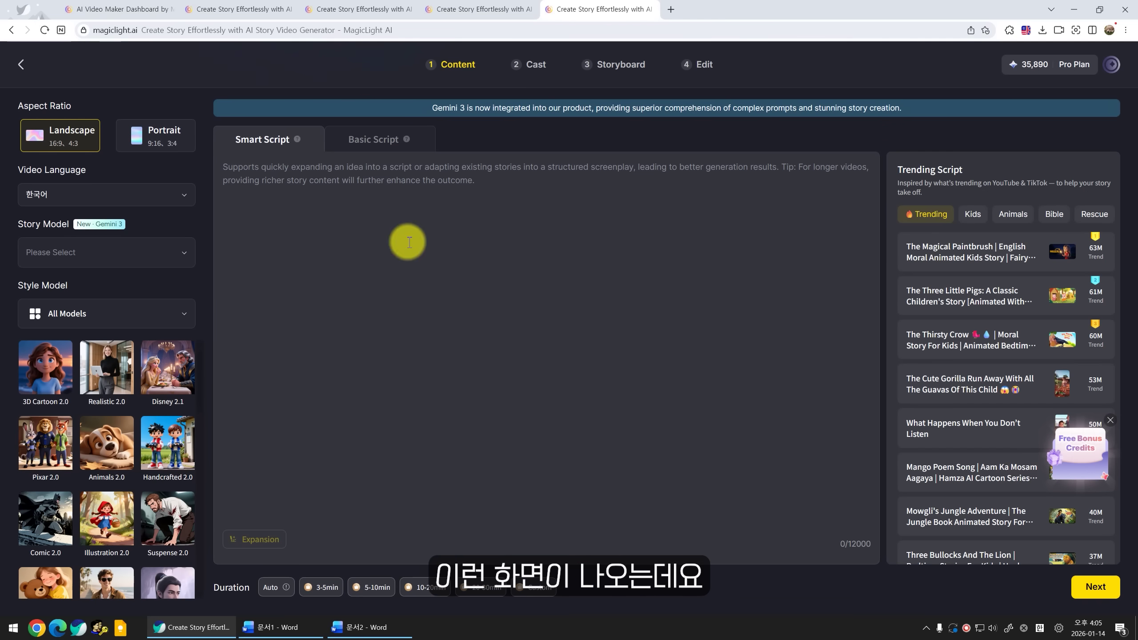
Step: Look through the Kids, Animals and Trending script categories and preview the video of The Magical Paintbrush
mouse_move(957, 279)
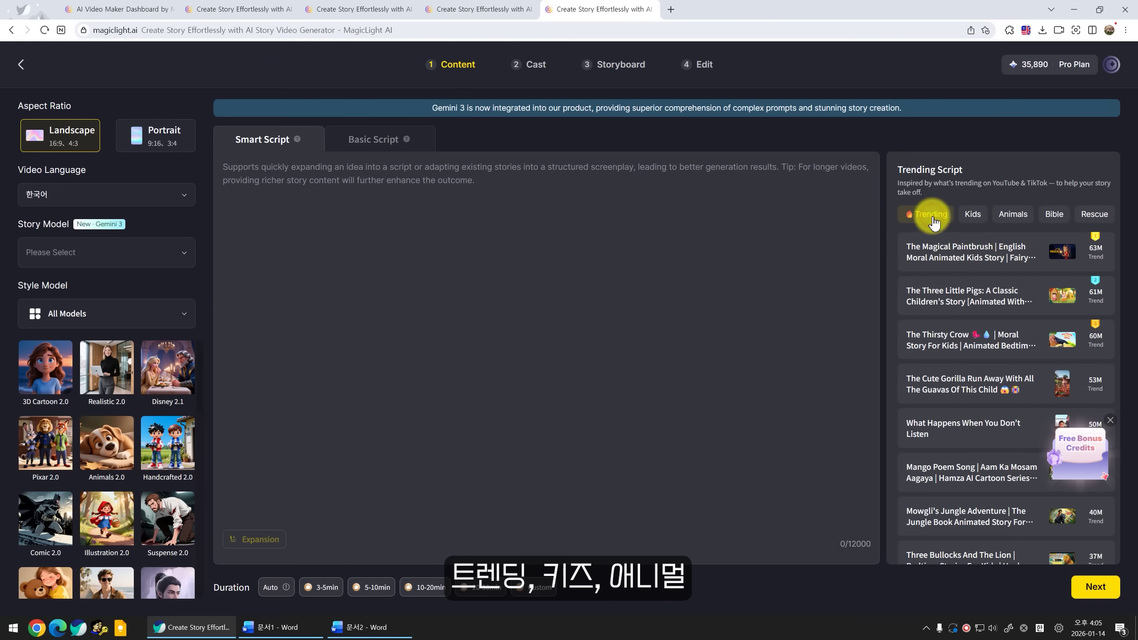
click(972, 220)
click(1004, 217)
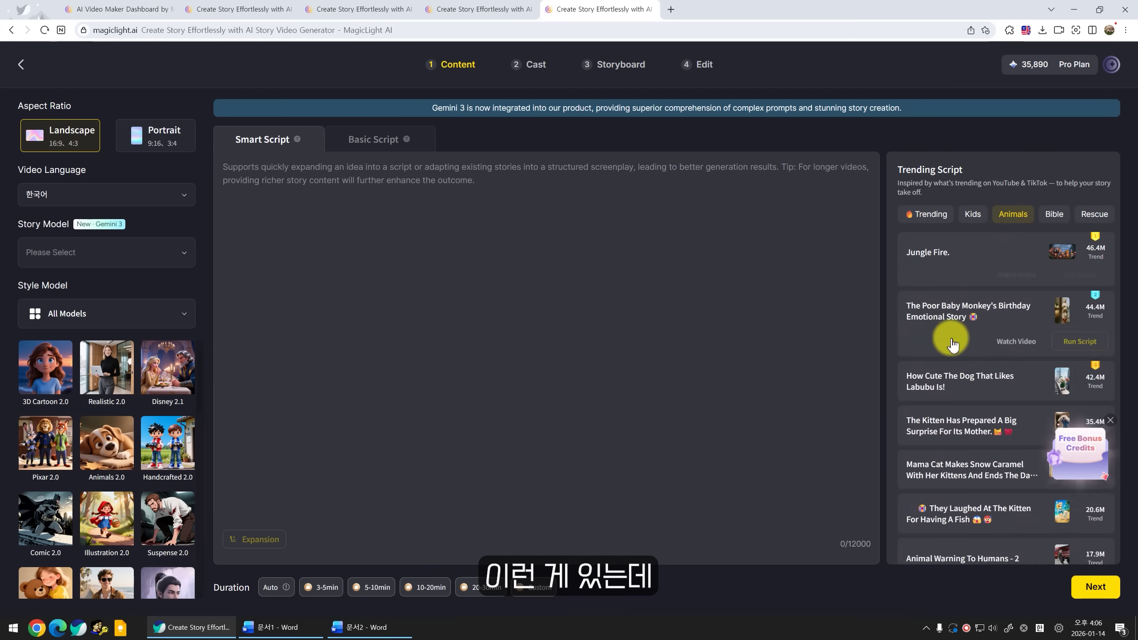
click(927, 214)
click(967, 255)
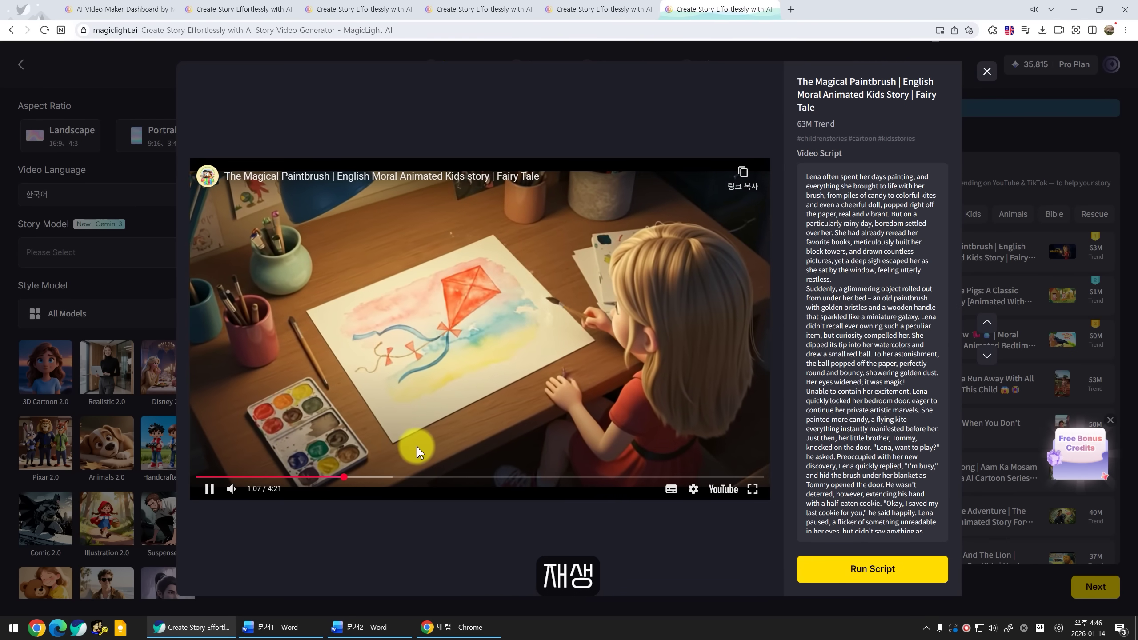
click(434, 400)
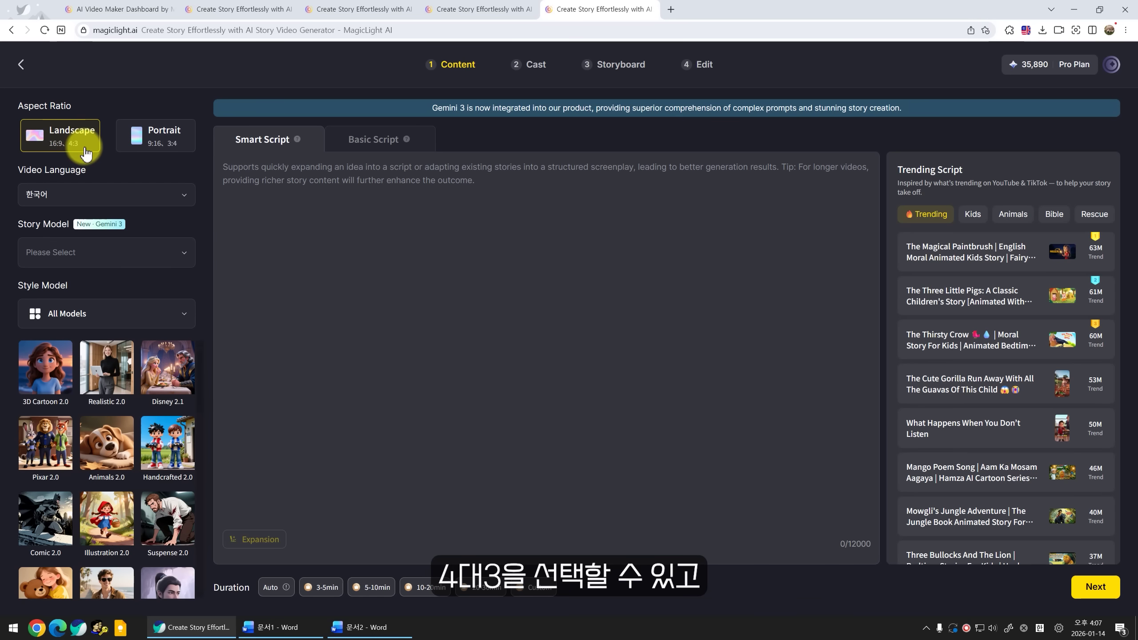
Step: Set the video language to English and the story model to Gemini 3
click(168, 152)
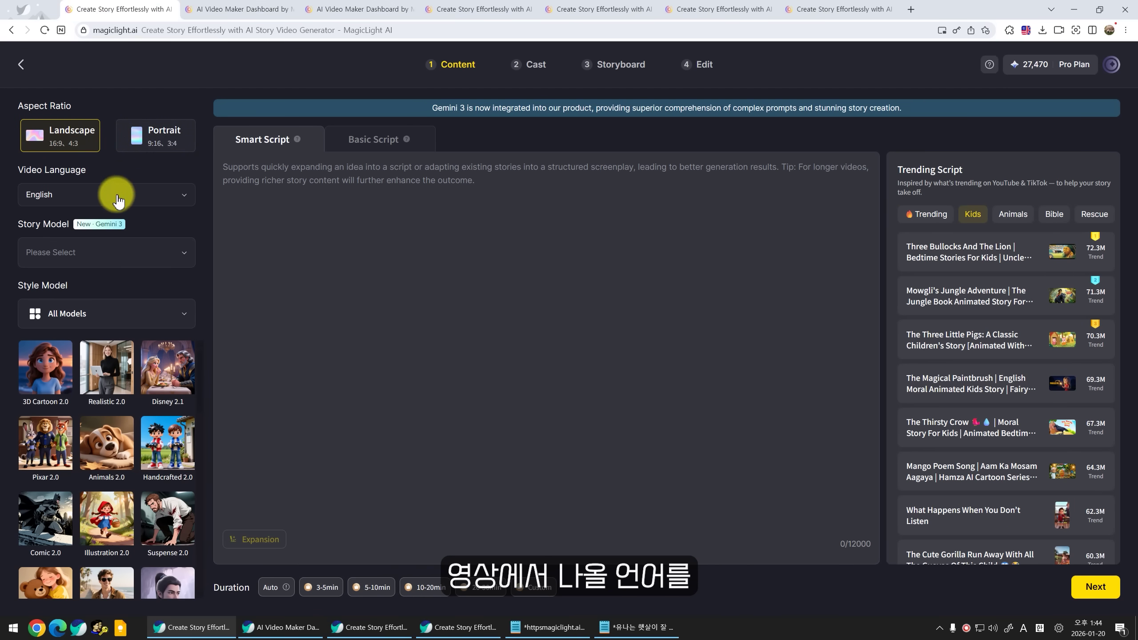
click(118, 200)
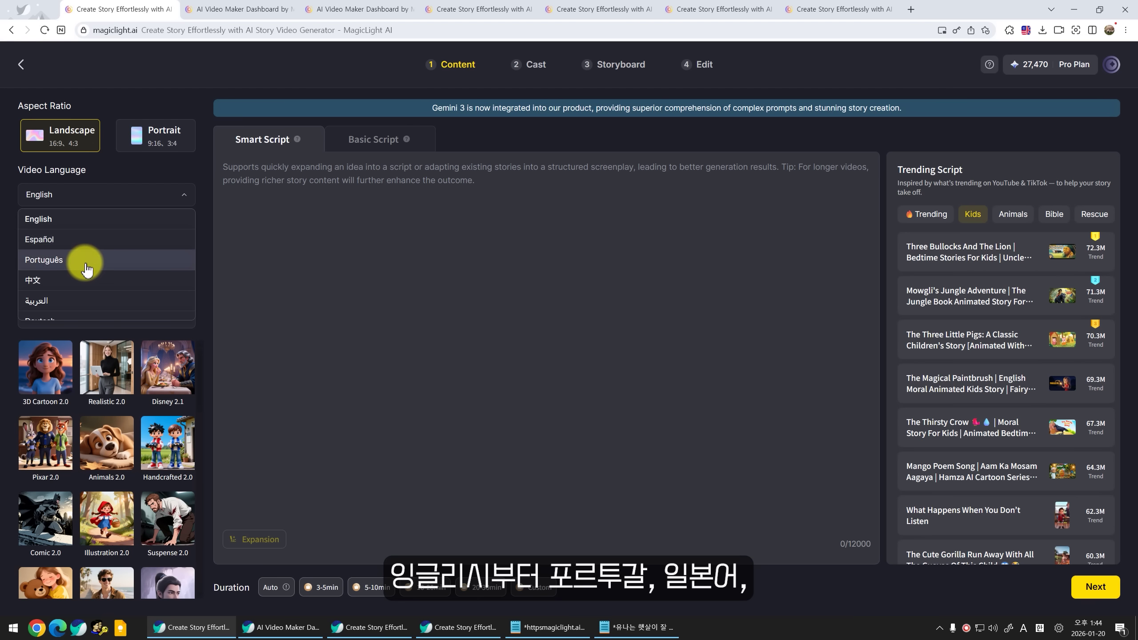
scroll(89, 264, down, 3)
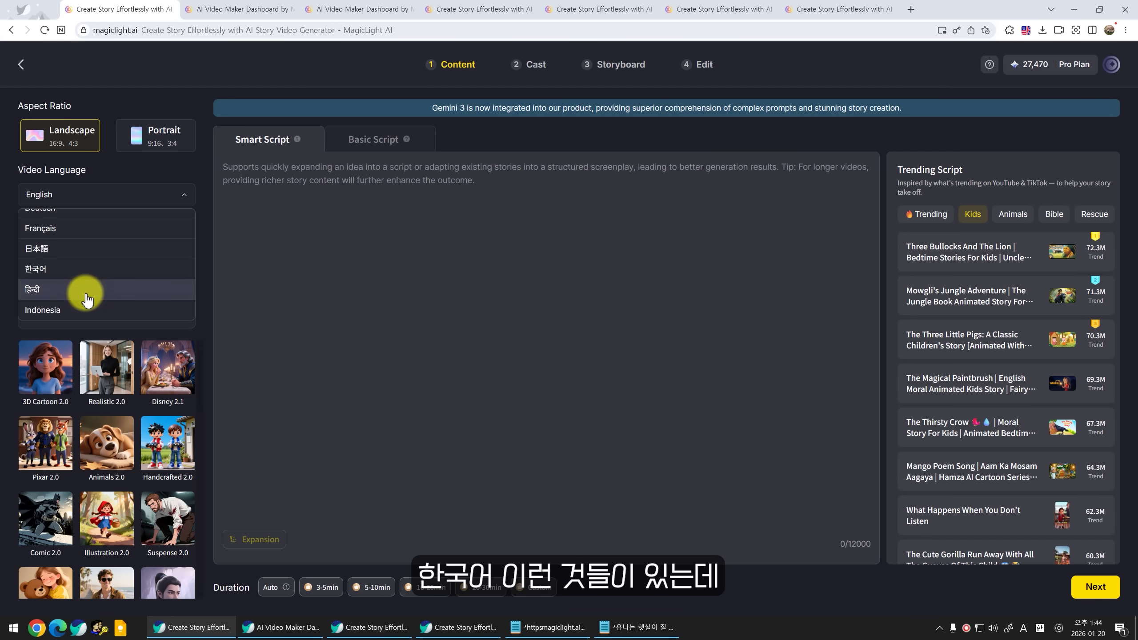
scroll(70, 224, up, 3)
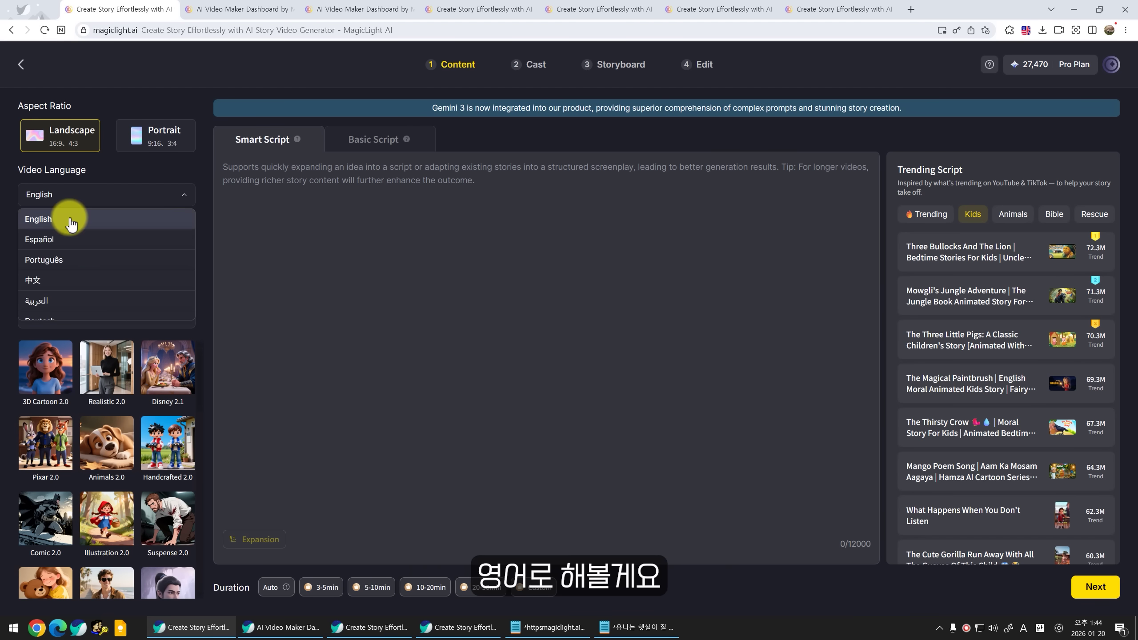
click(70, 219)
click(50, 253)
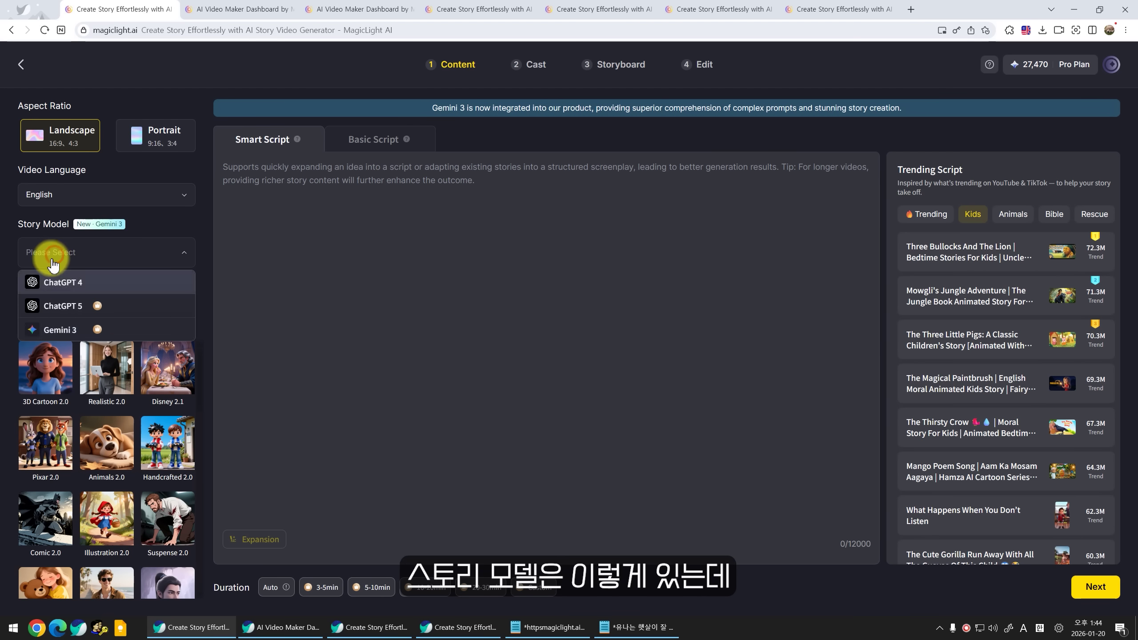
click(132, 331)
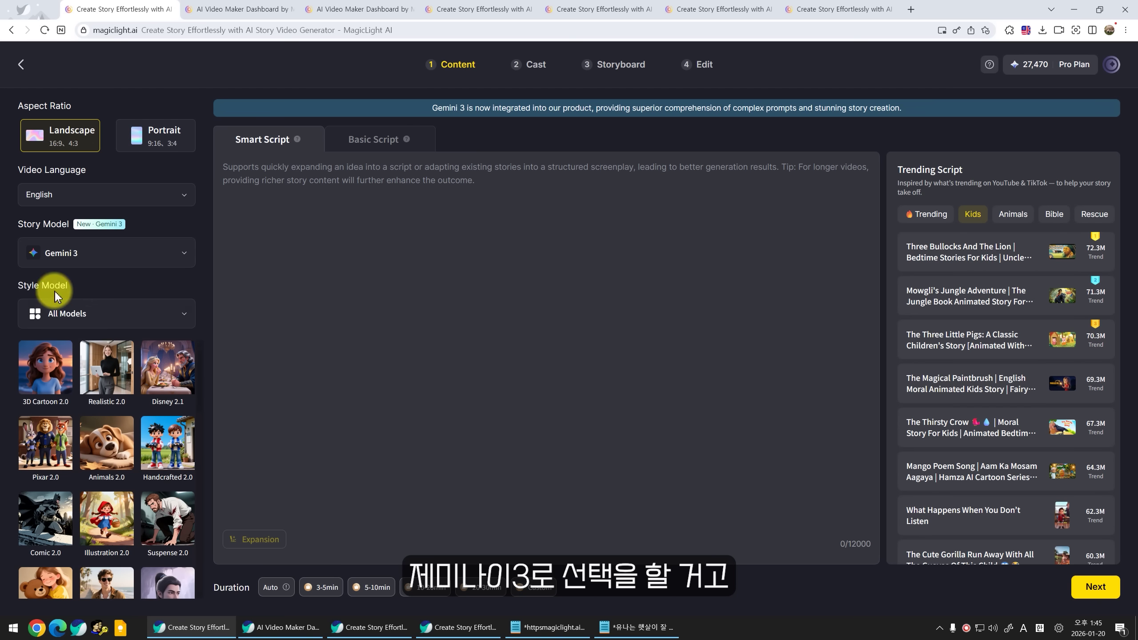
Step: Compare the styles offered by Magiclight 2.0 and Magiclight 1.0, and return the style model to All Models
click(101, 313)
click(99, 403)
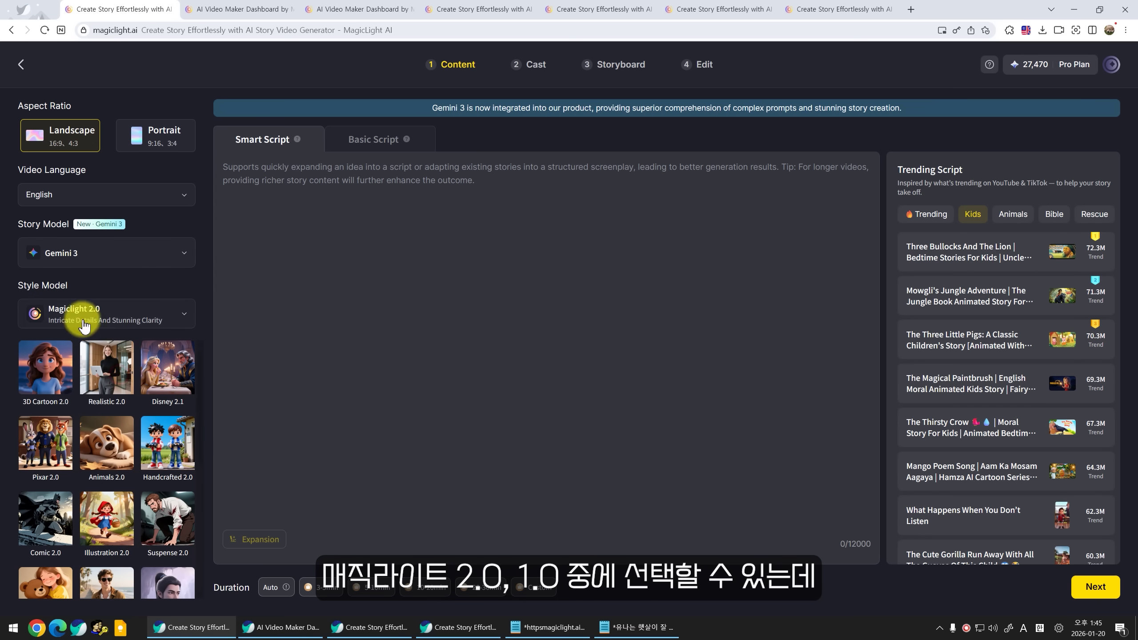
click(82, 322)
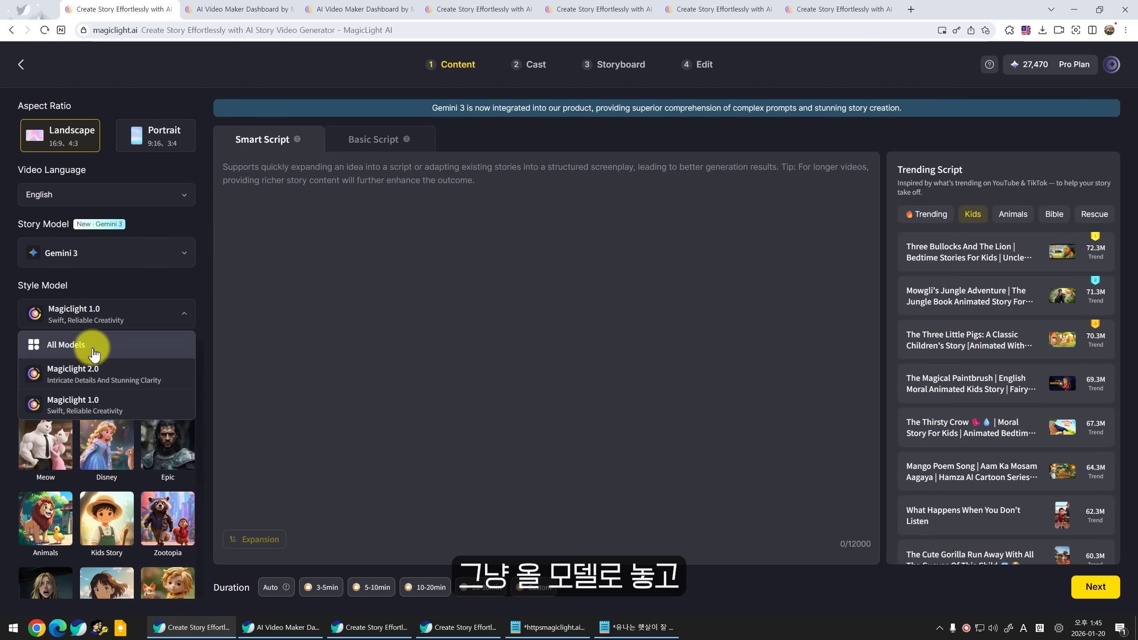
click(89, 346)
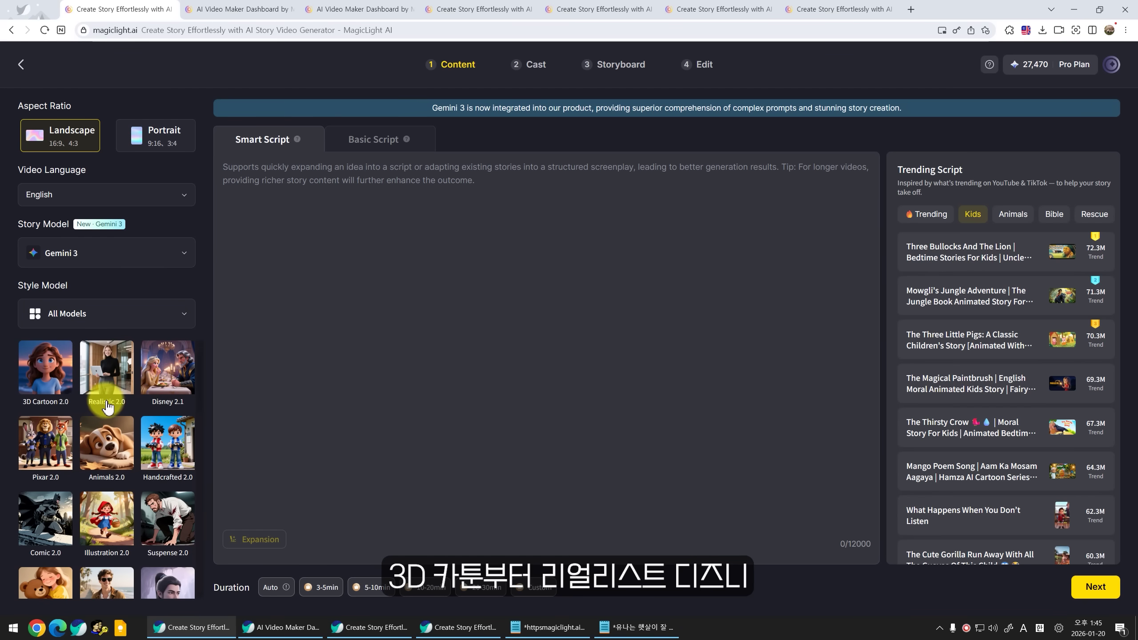
Step: Preview the available visual styles, such as Anime, Painting and Animals, and select Disney 2.1 for the video
scroll(164, 399, down, 5)
mouse_move(154, 439)
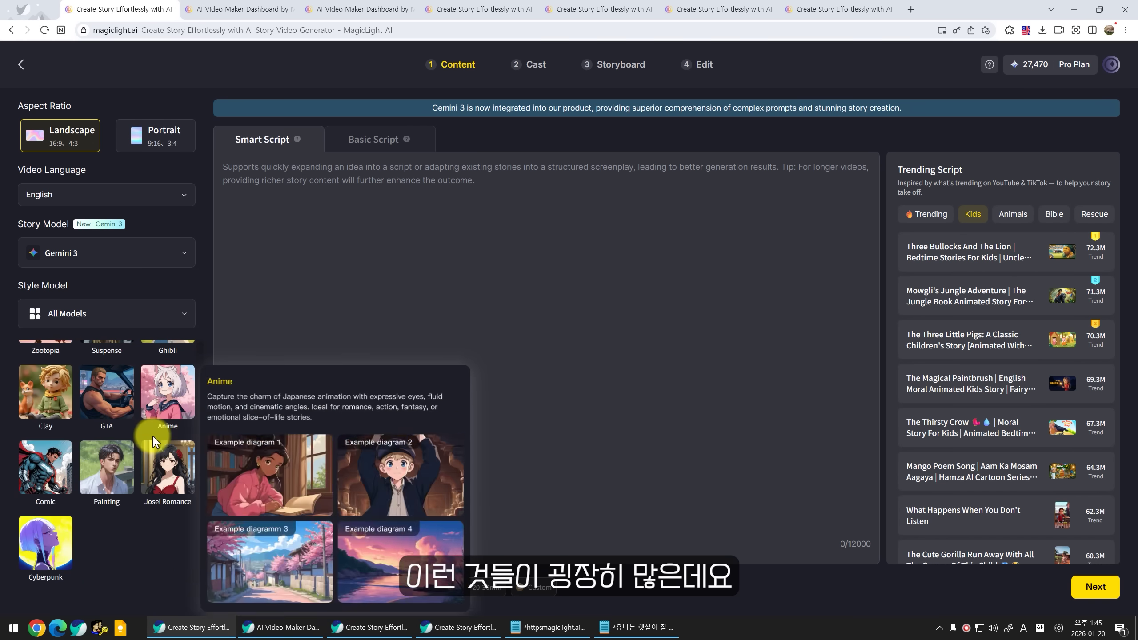
mouse_move(58, 415)
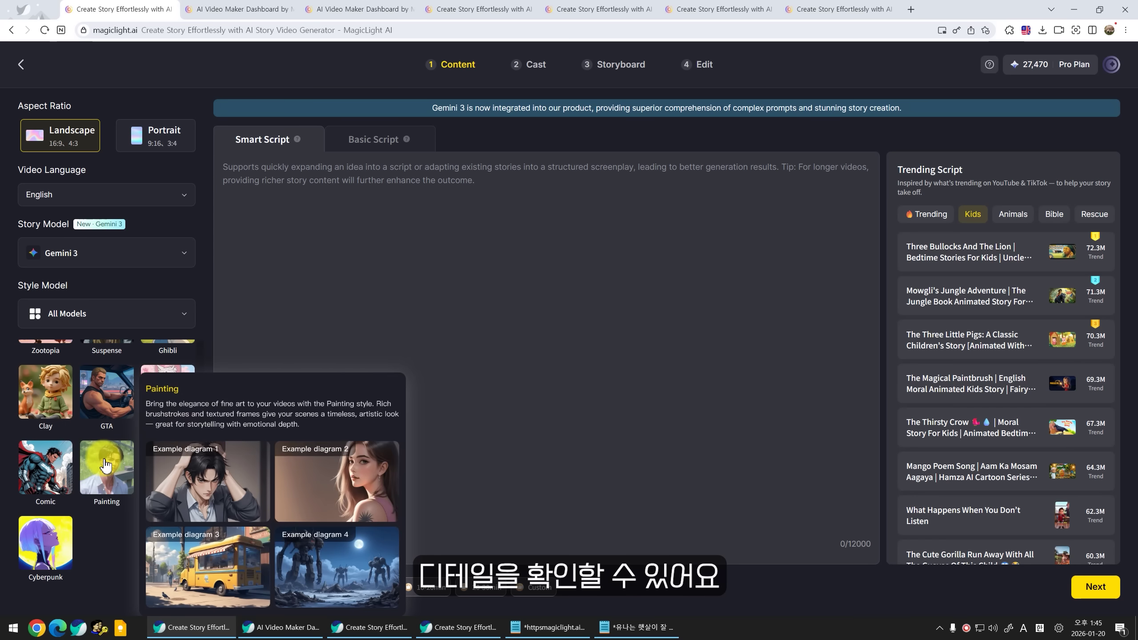
mouse_move(46, 470)
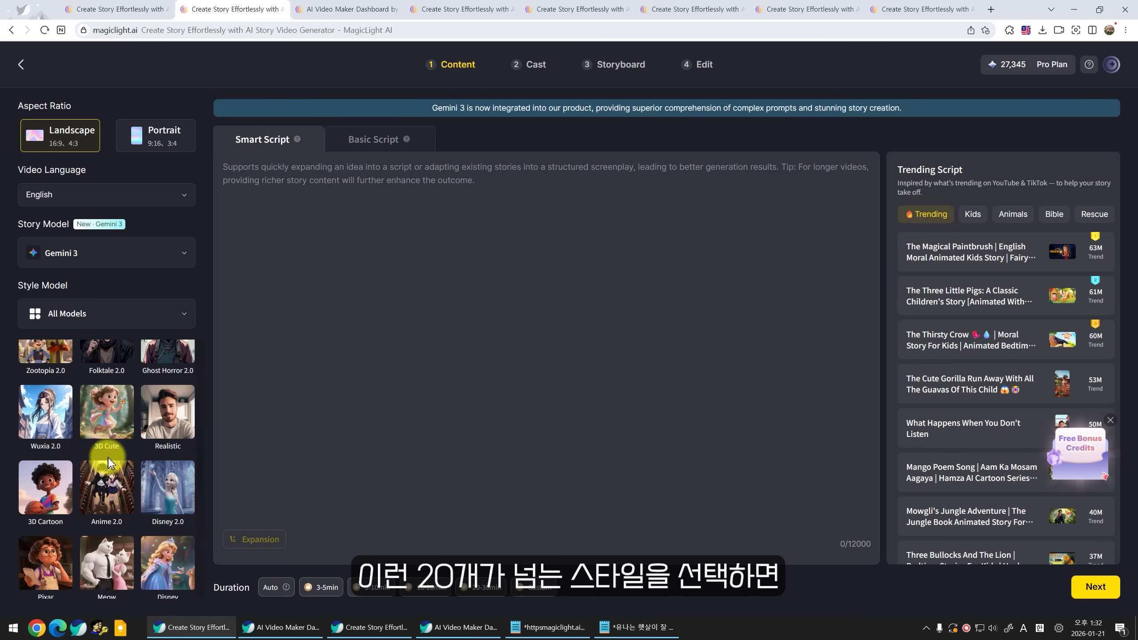
mouse_move(108, 462)
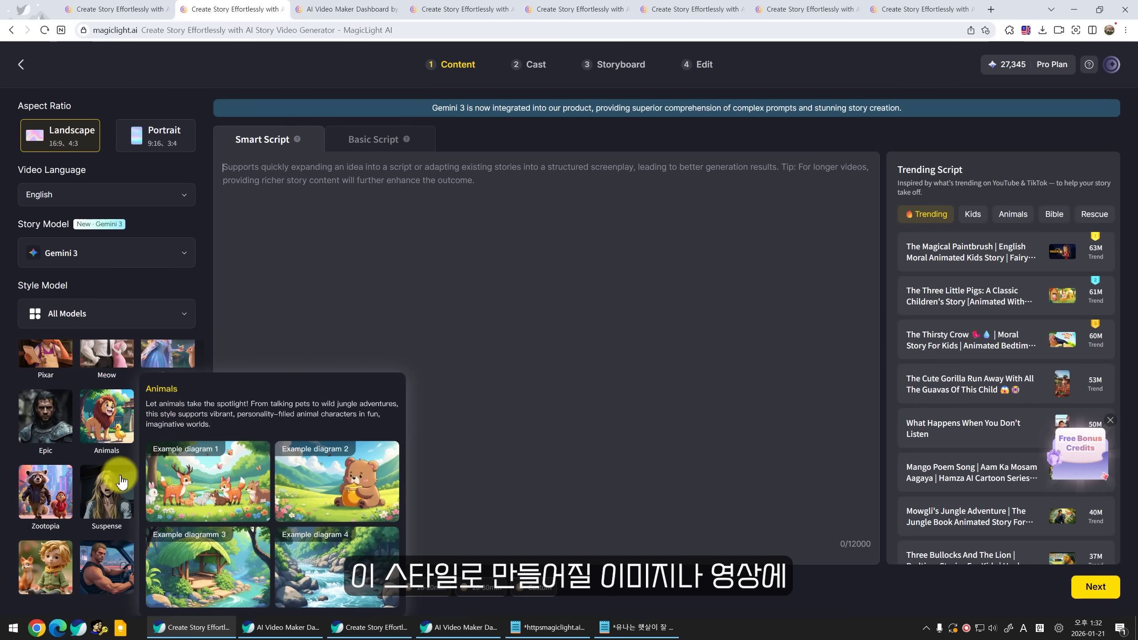
mouse_move(110, 498)
mouse_move(45, 493)
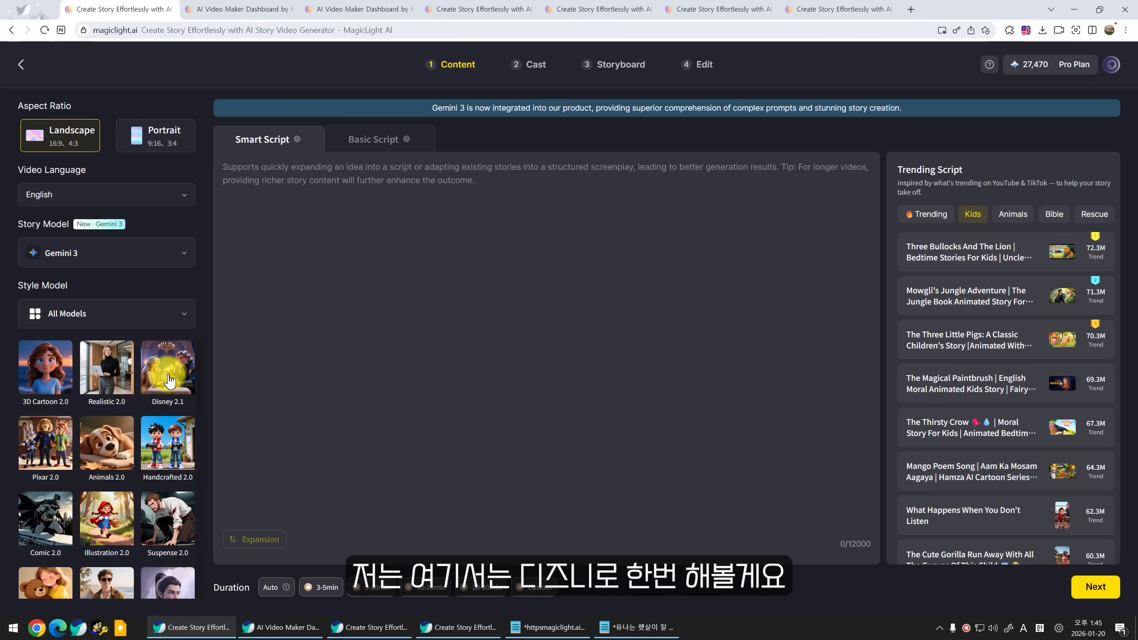
click(274, 171)
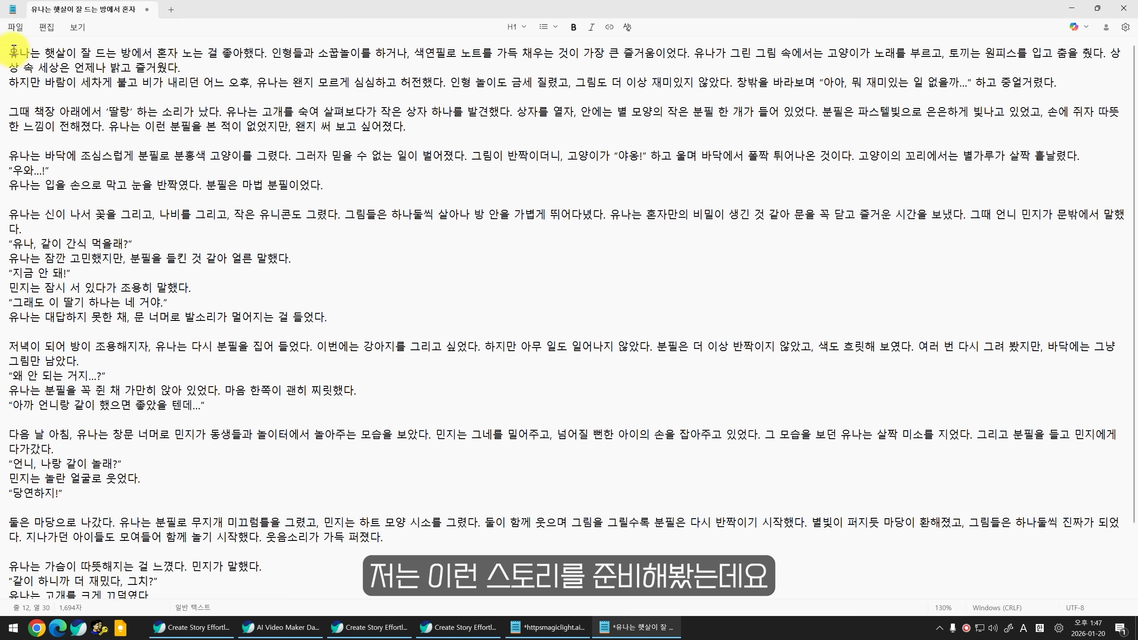
Step: Switch to Notepad, copy the prepared Korean story about the magic chalk, and paste it as the project's Smart Script
drag(9, 53, 258, 233)
click(45, 53)
drag(65, 53, 394, 373)
click(312, 319)
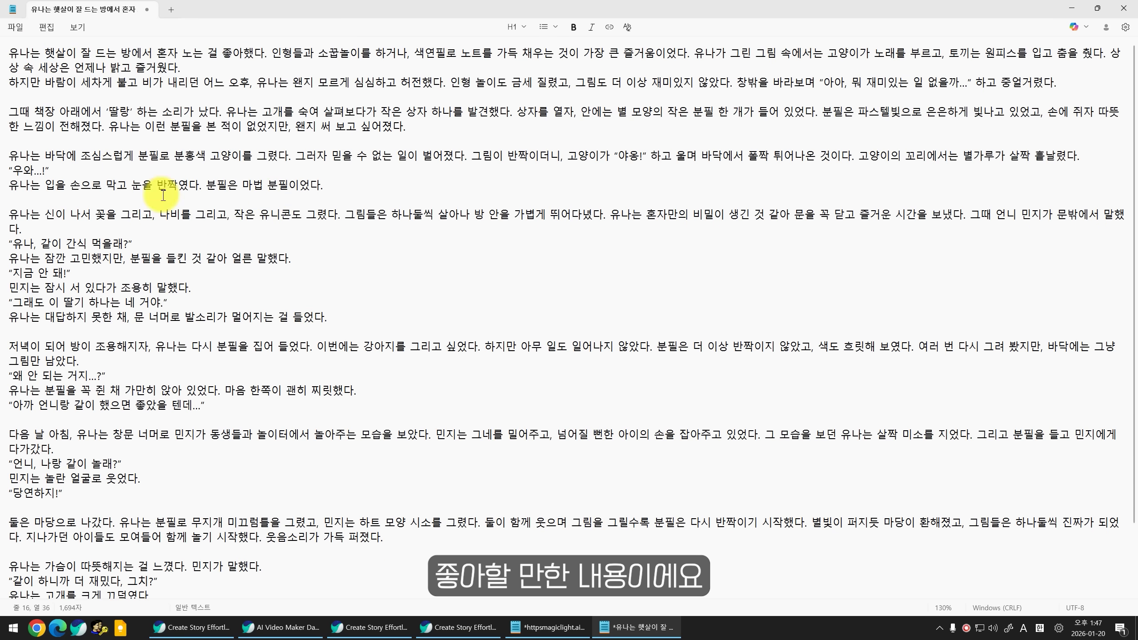
scroll(133, 184, down, 2)
key(alt+Tab)
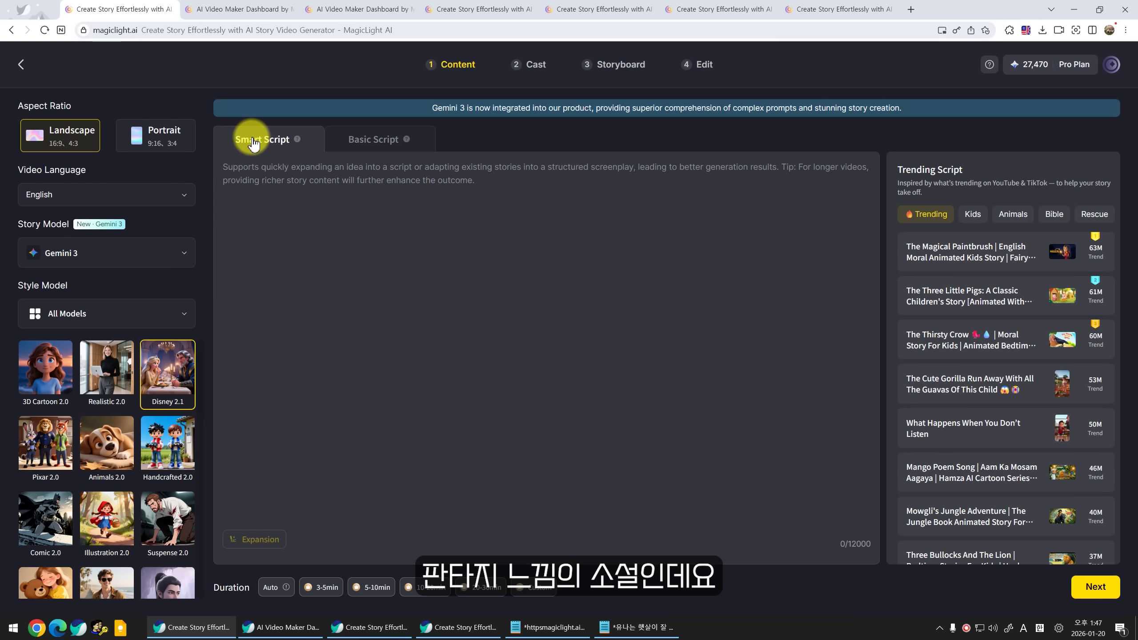
key(ctrl+v)
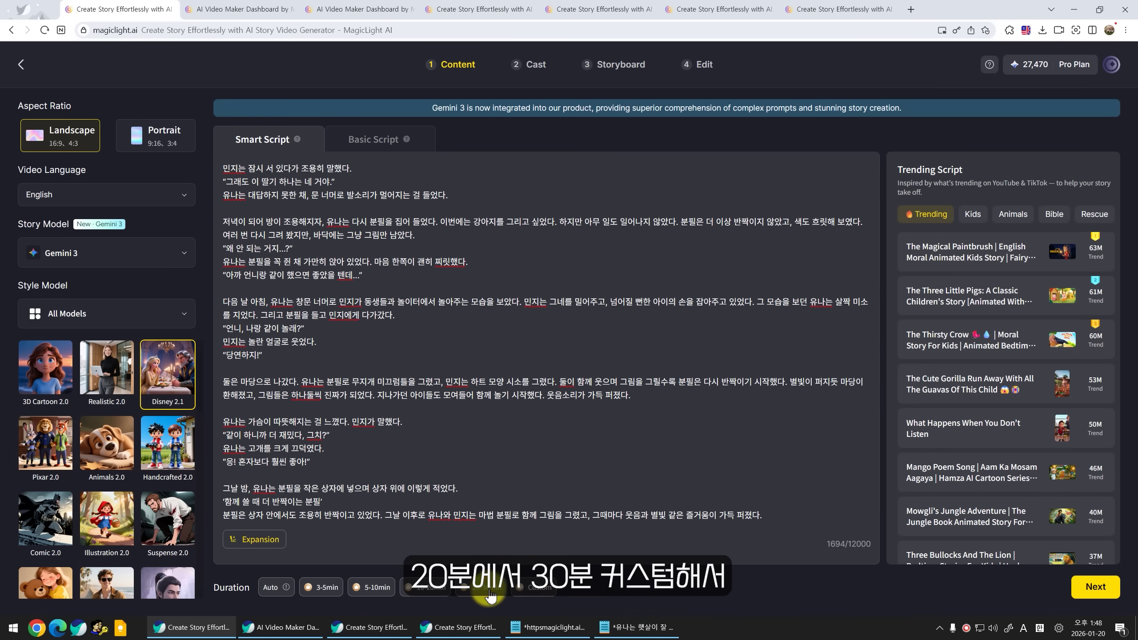
Step: Try custom video durations, entering 10 seconds and then 5 minutes
click(543, 594)
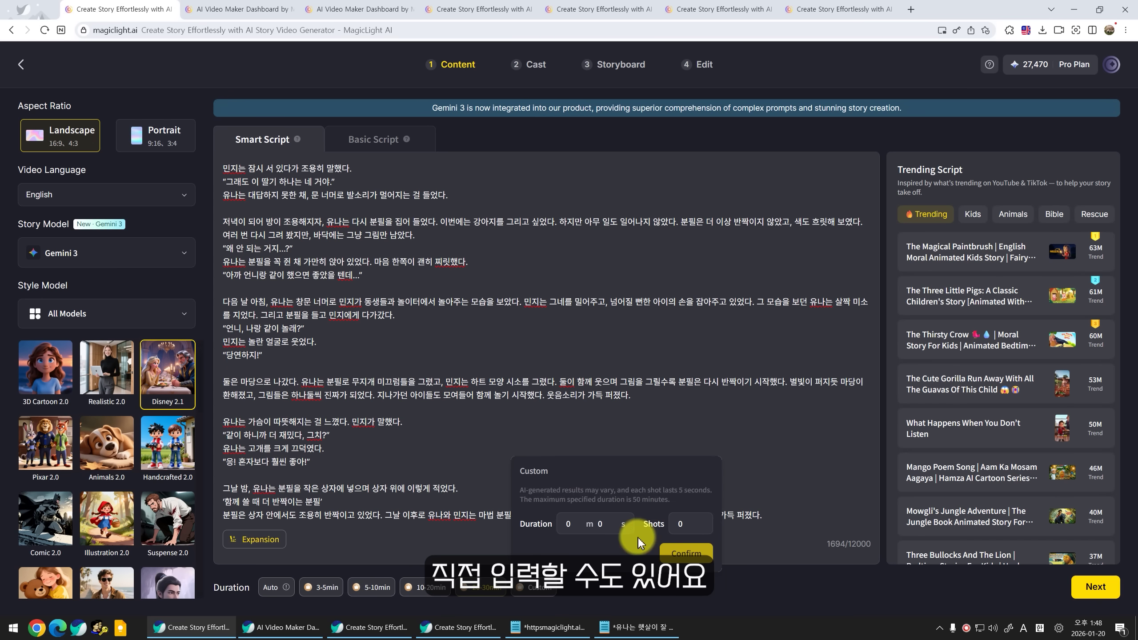
text(1)
click(582, 524)
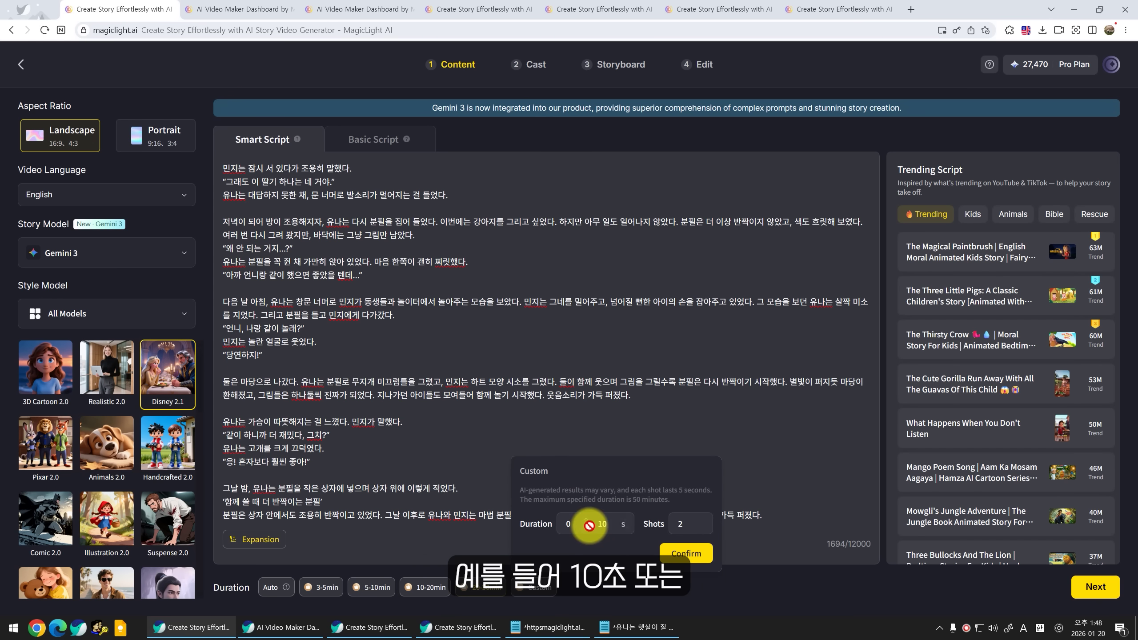
text(5)
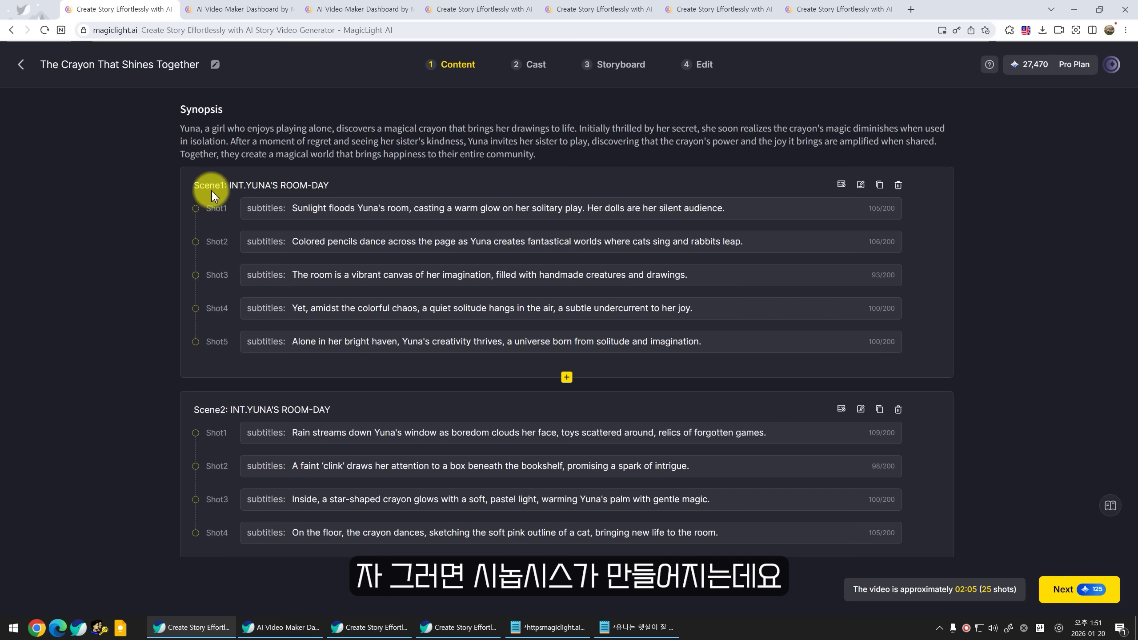
Step: Review the generated scenes and the first two shots of Scene5, and proceed to the cast stage
scroll(214, 325, down, 15)
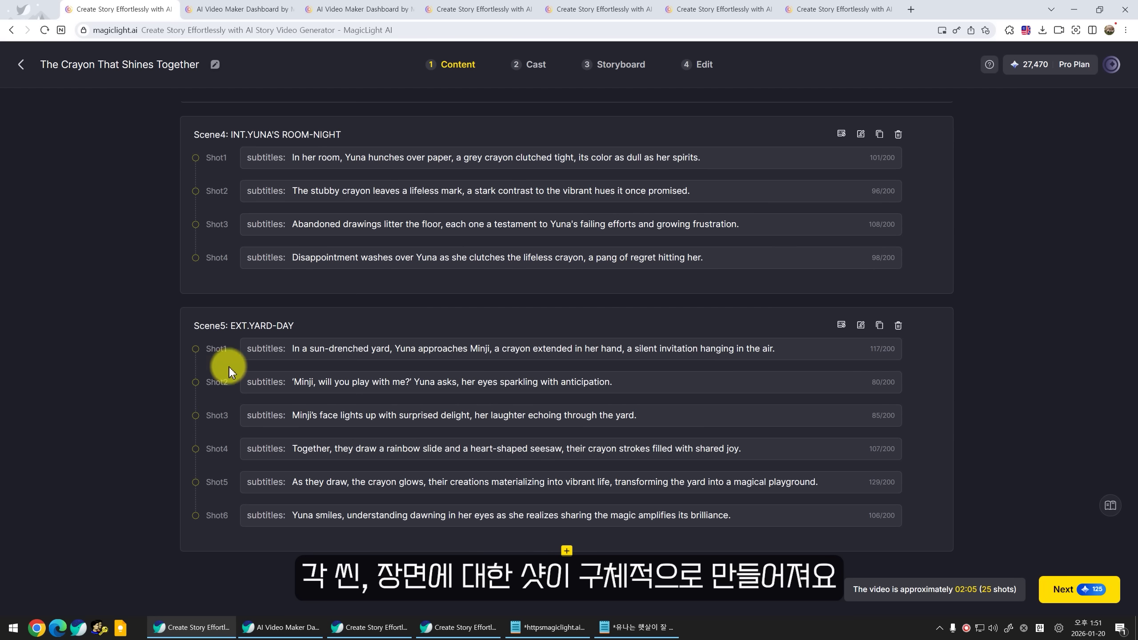
click(247, 348)
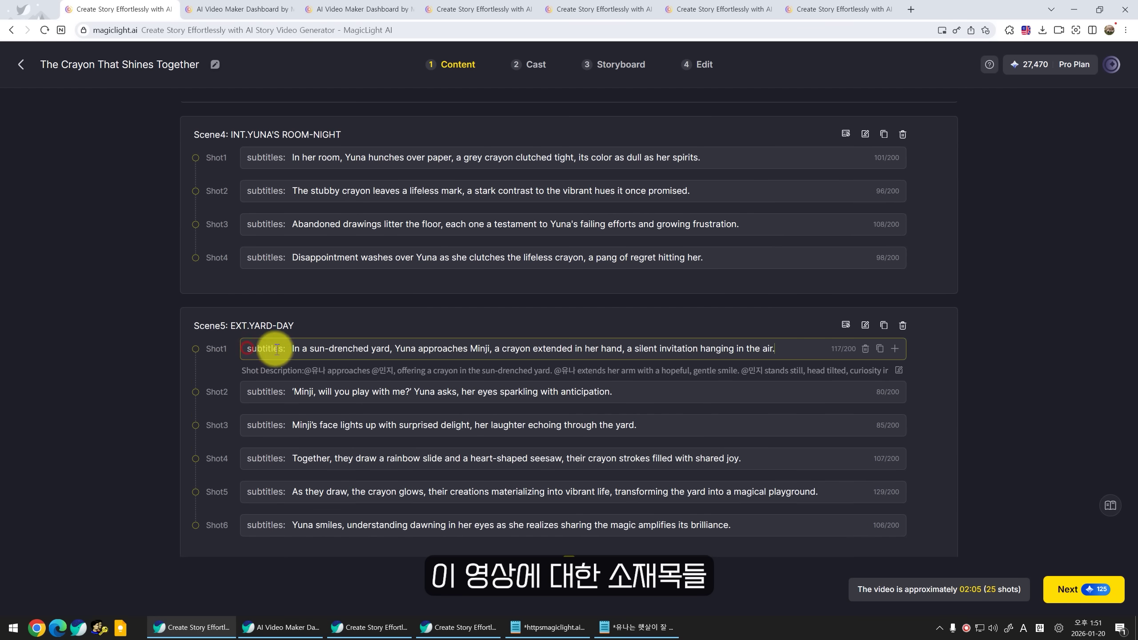
click(282, 388)
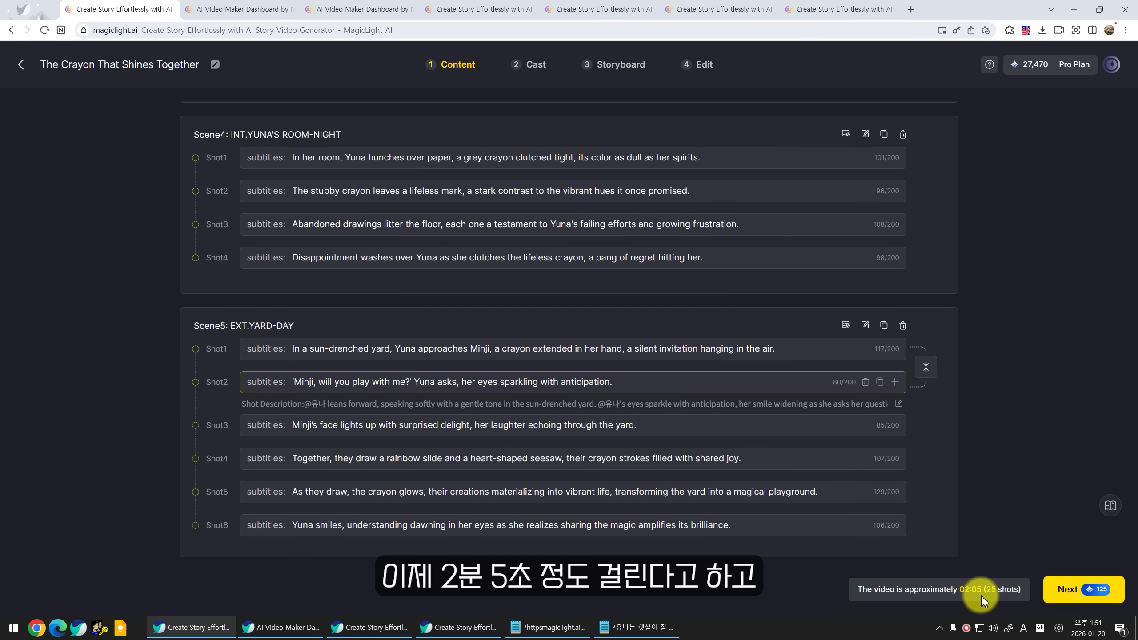
click(1062, 594)
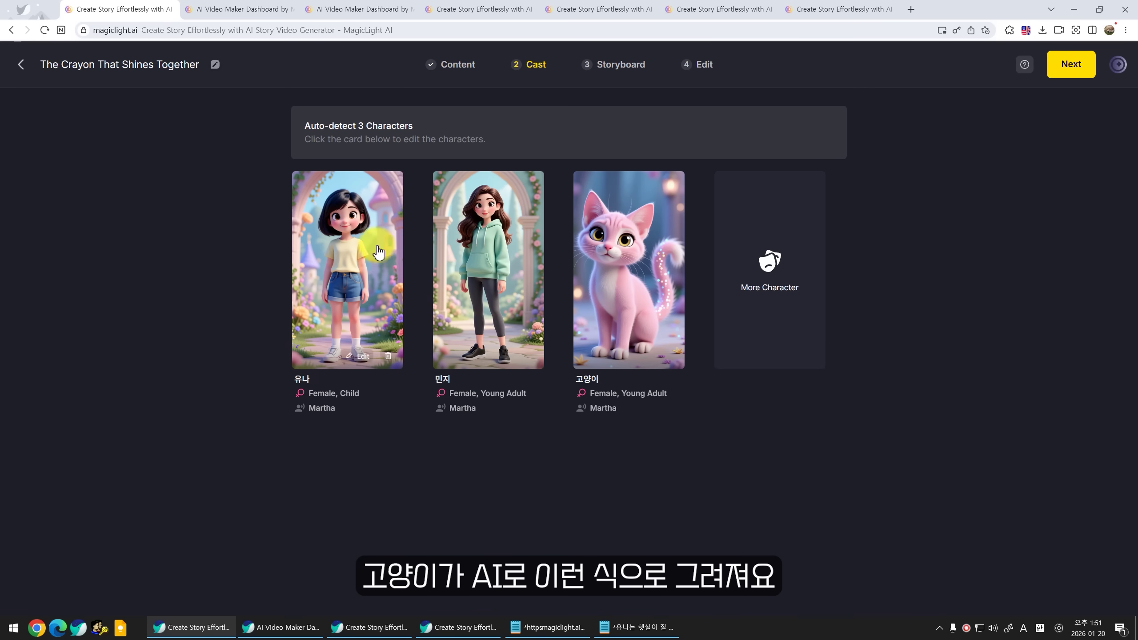
Step: Accept the auto-detected characters and look through the generated storyboard images one by one
click(1057, 64)
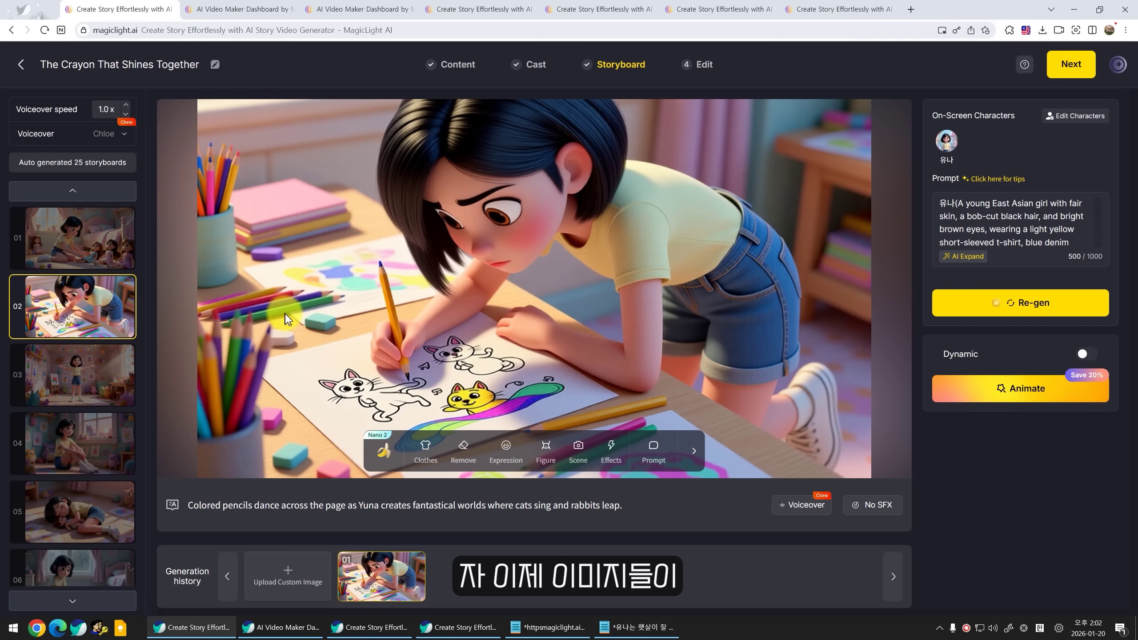
click(106, 251)
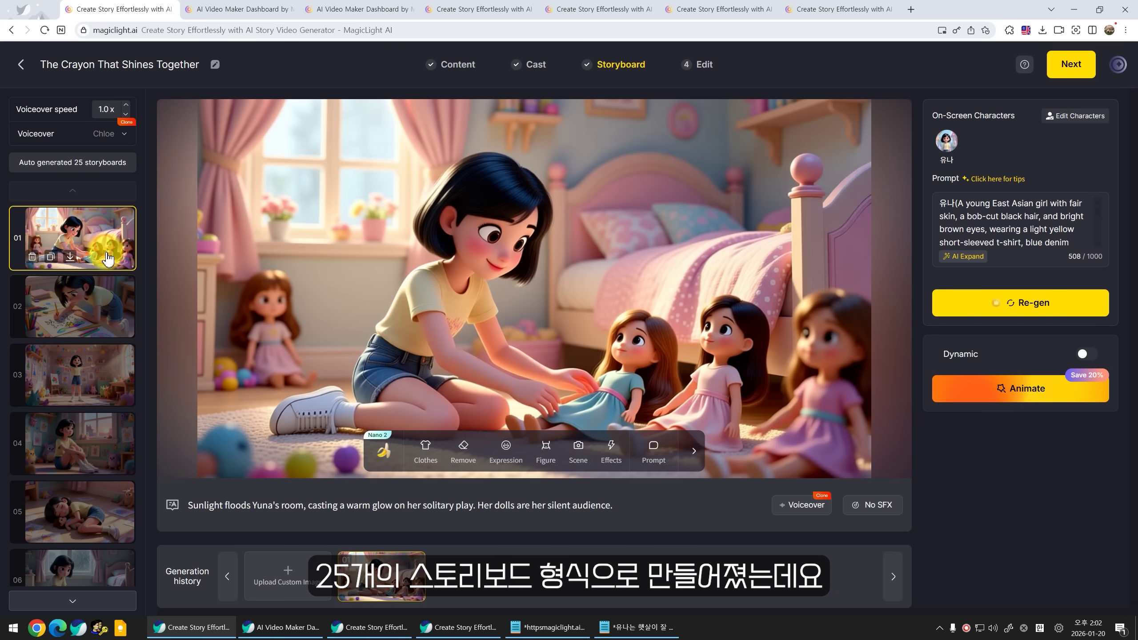
click(106, 392)
click(106, 444)
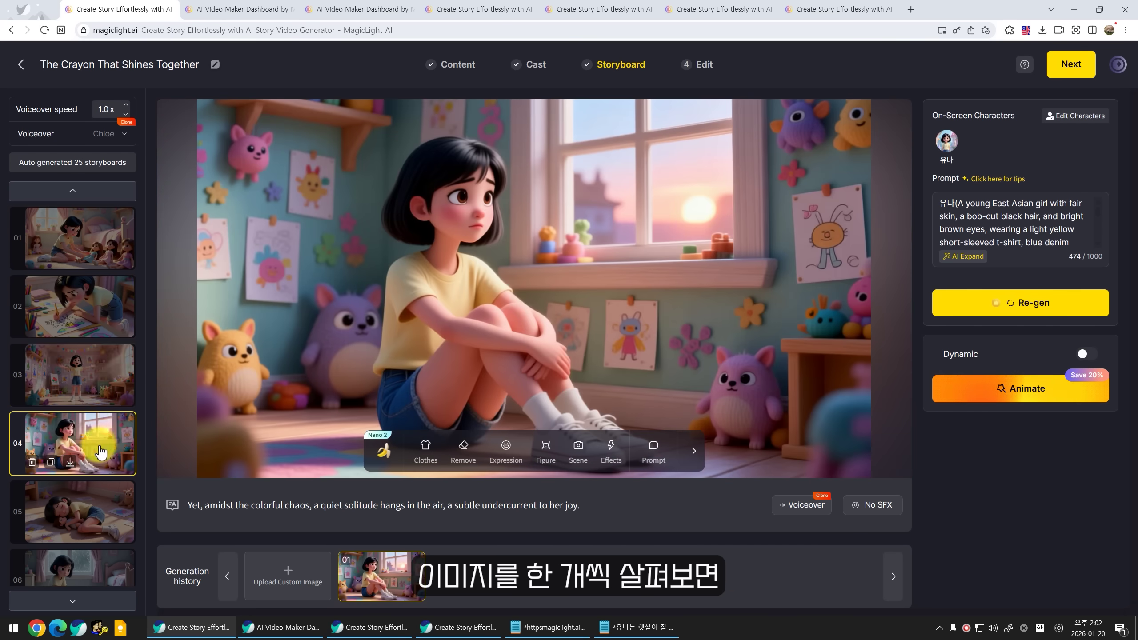
scroll(95, 269, down, 3)
click(94, 267)
click(106, 385)
click(102, 393)
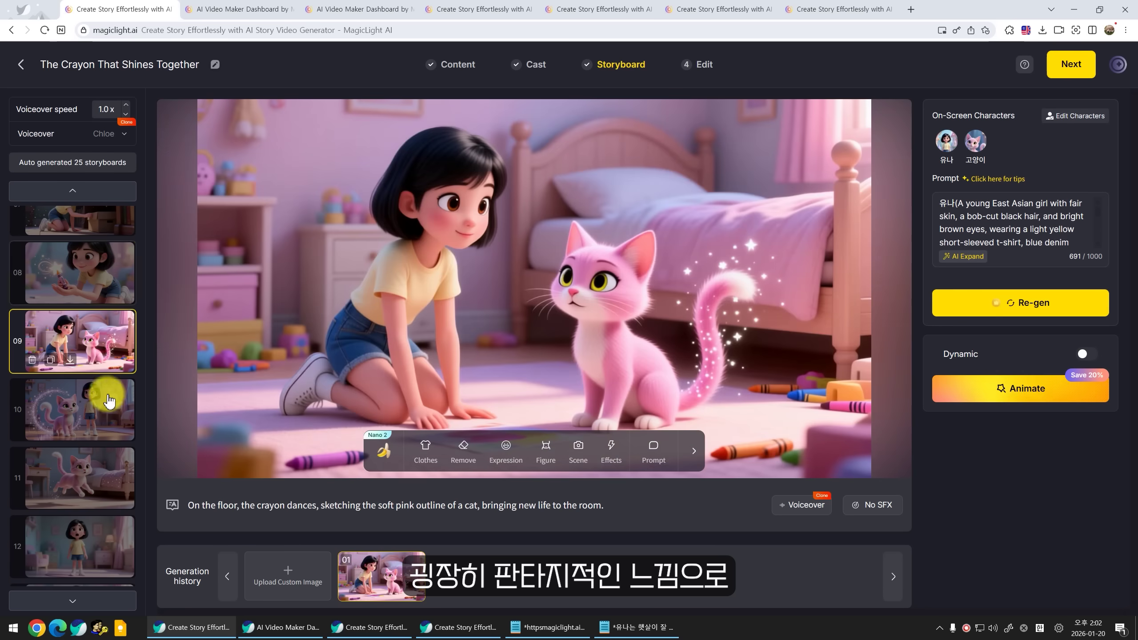
click(102, 406)
click(102, 394)
click(99, 458)
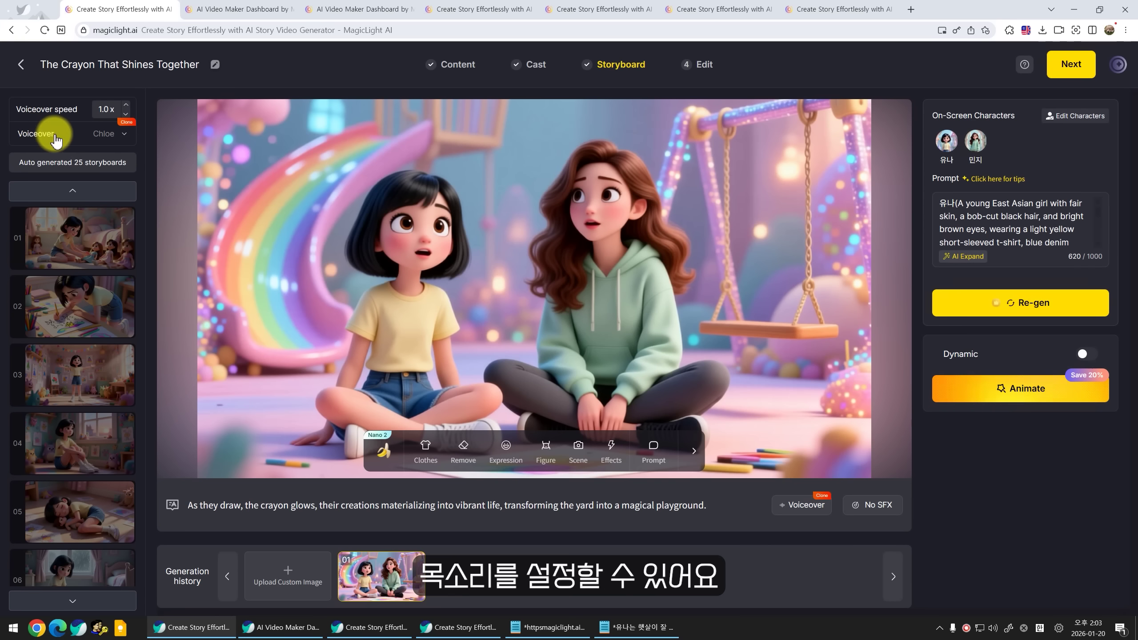
Step: Audition the available voiceovers, including Martha and Ava(girl), and select Ava(girl) for the storyboard
click(56, 137)
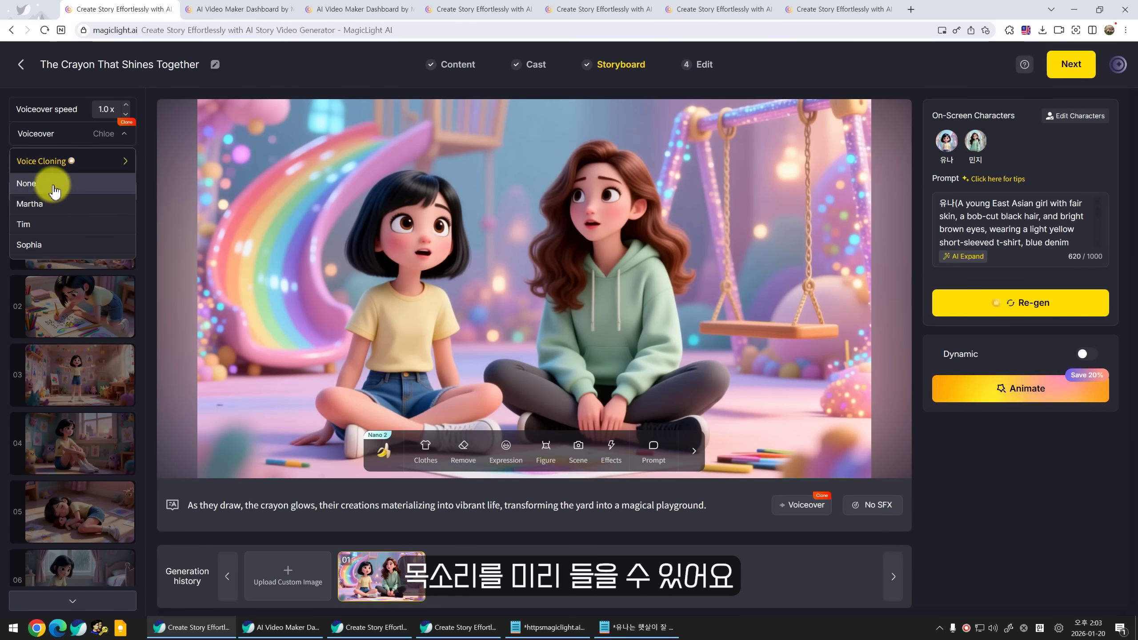
click(113, 203)
scroll(114, 237, down, 5)
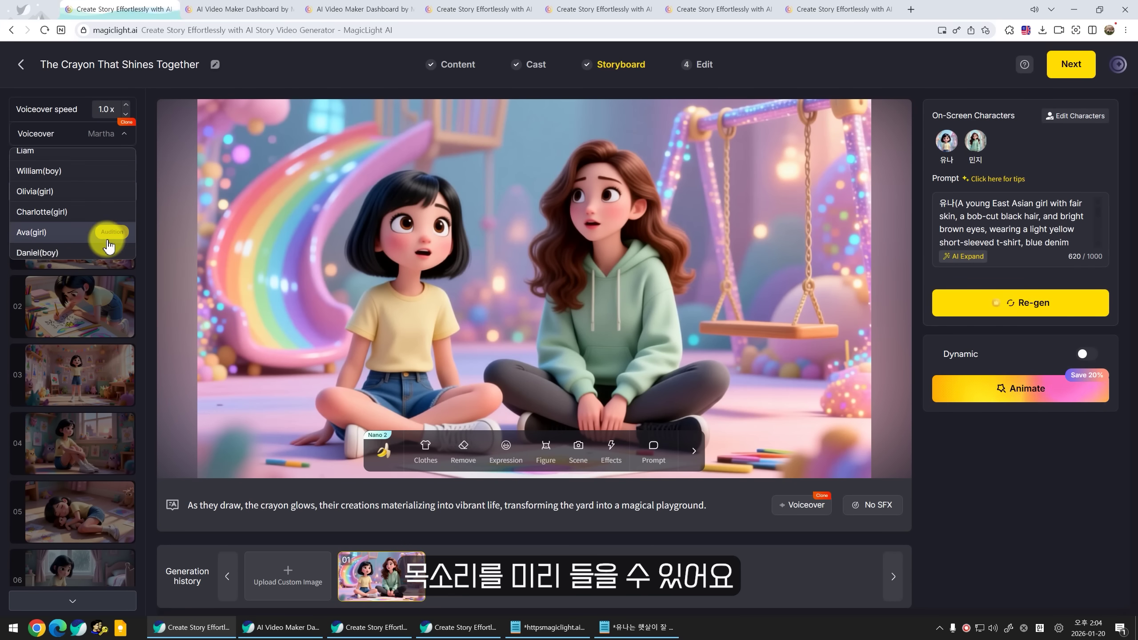
click(107, 231)
scroll(108, 238, down, 1)
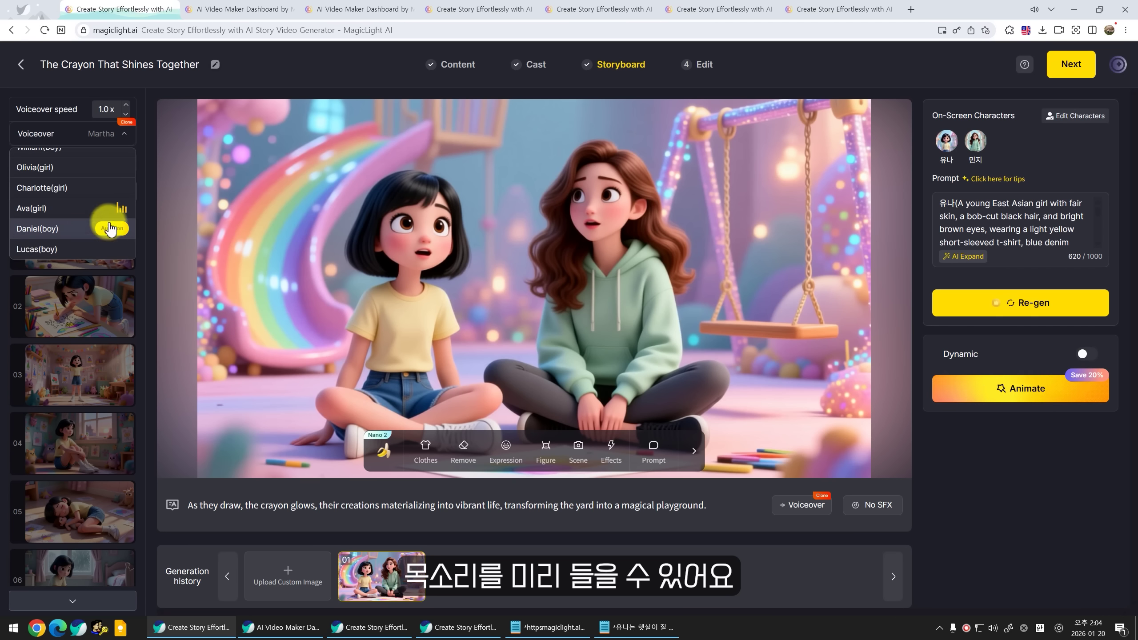
click(66, 209)
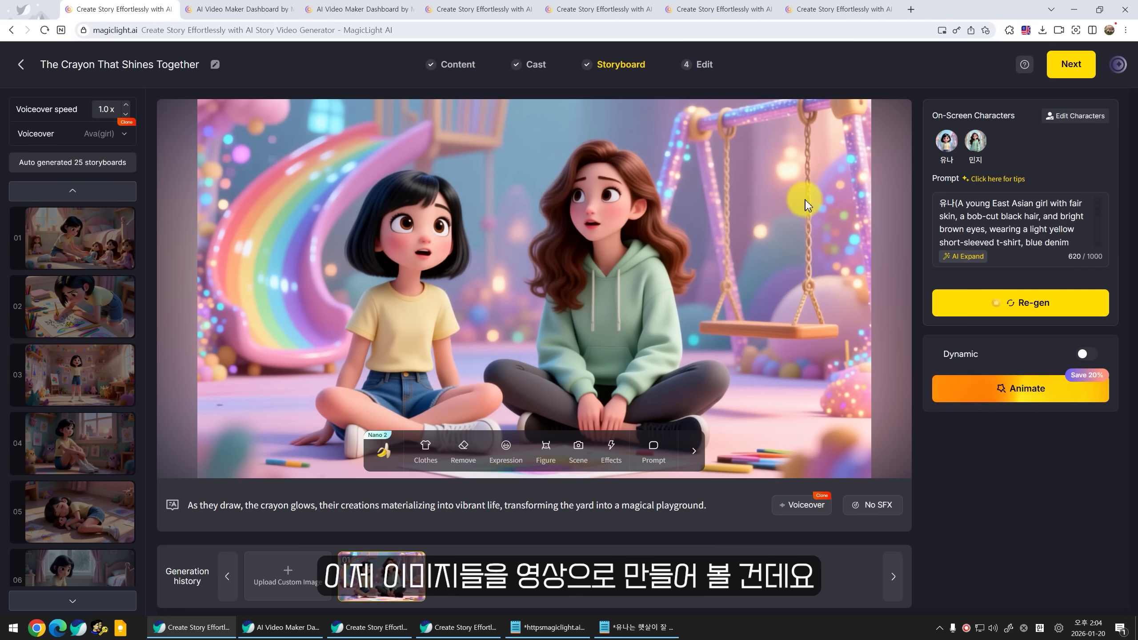
Step: Continue to the edit stage, apply the pink subtitle style, and set Dopamina as the background music
click(1077, 76)
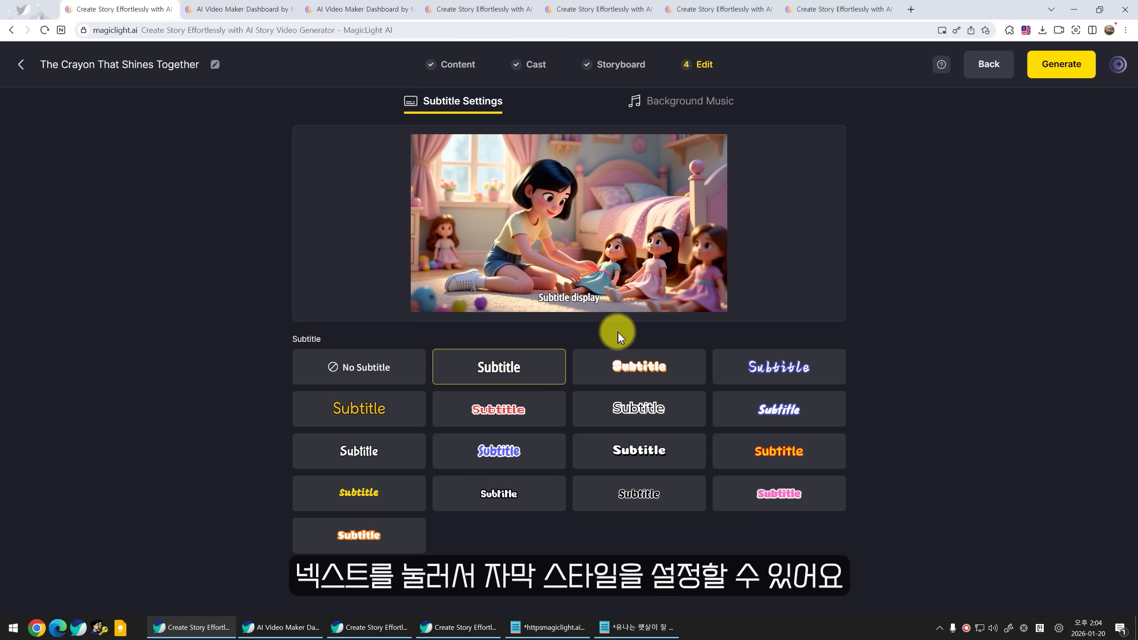
click(779, 493)
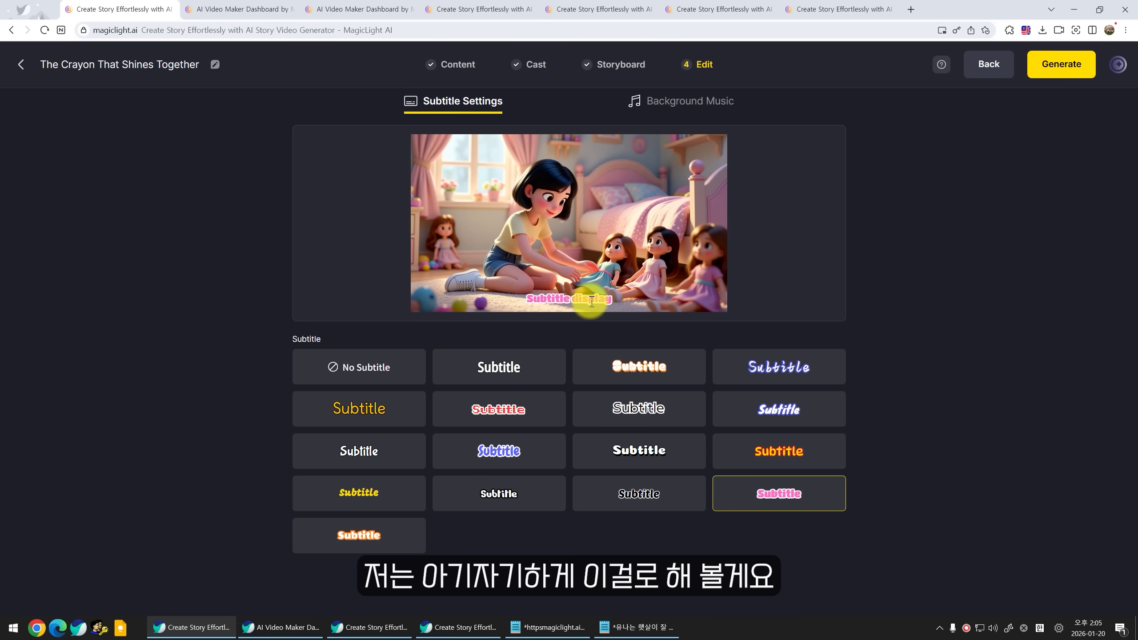
click(717, 104)
scroll(618, 404, down, 5)
click(619, 431)
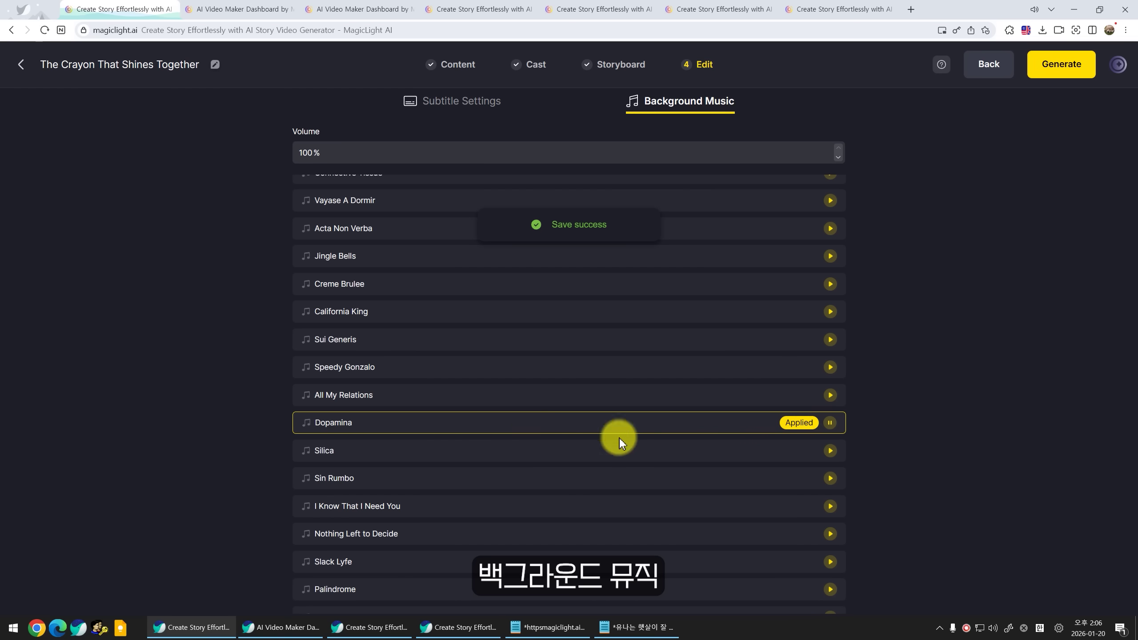
click(832, 426)
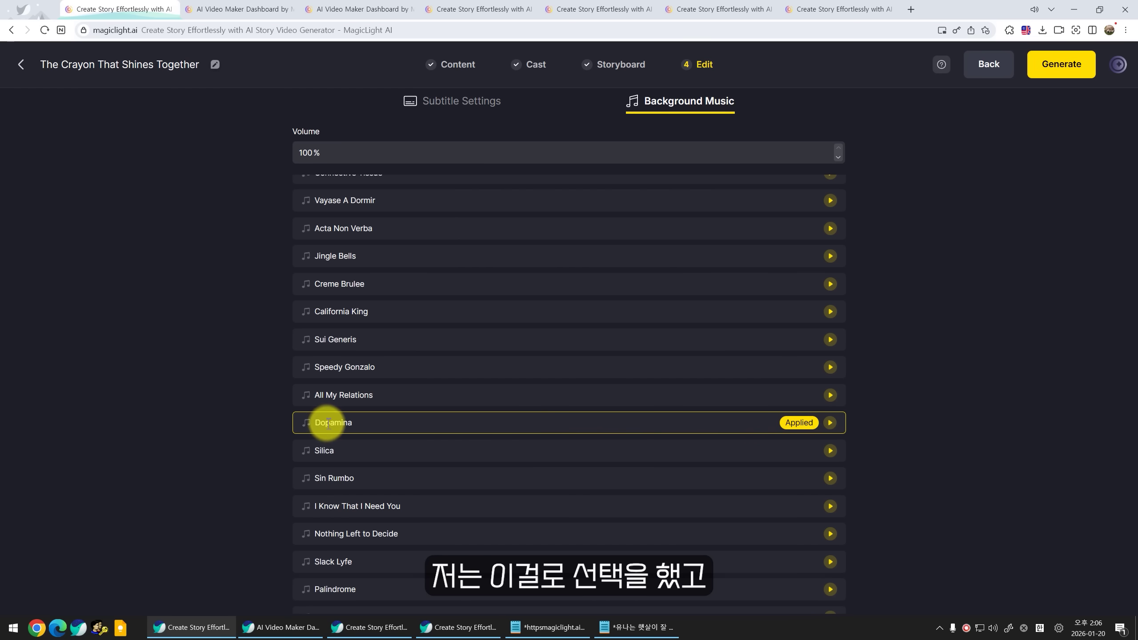
Step: Generate the video in 16:9 ratio with High (1080p) export resolution
click(1070, 71)
click(524, 271)
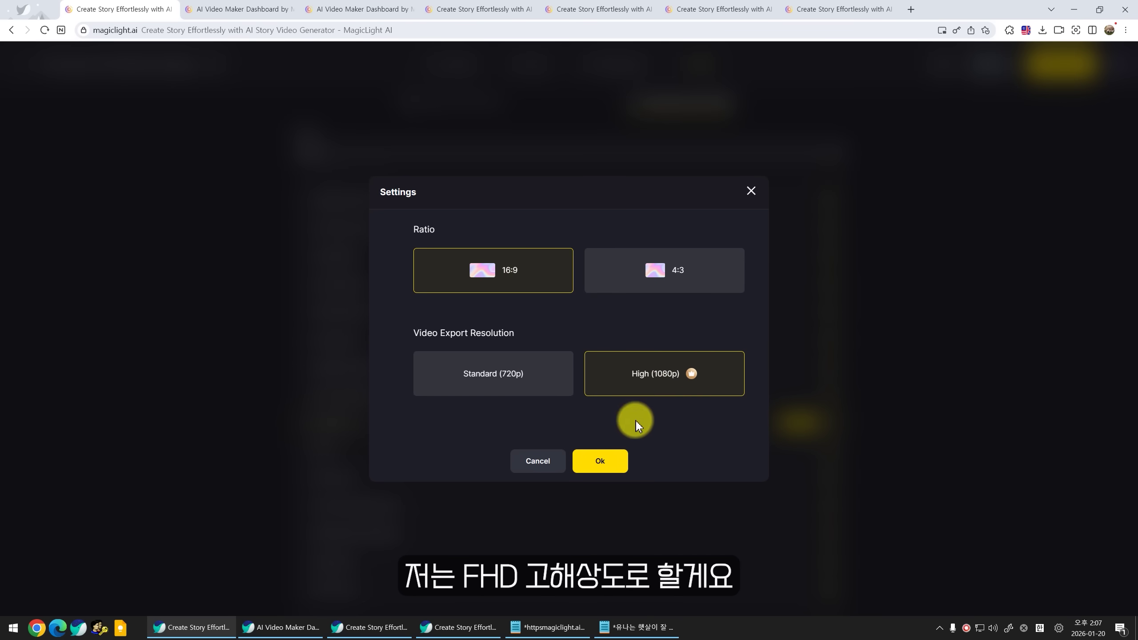
click(601, 461)
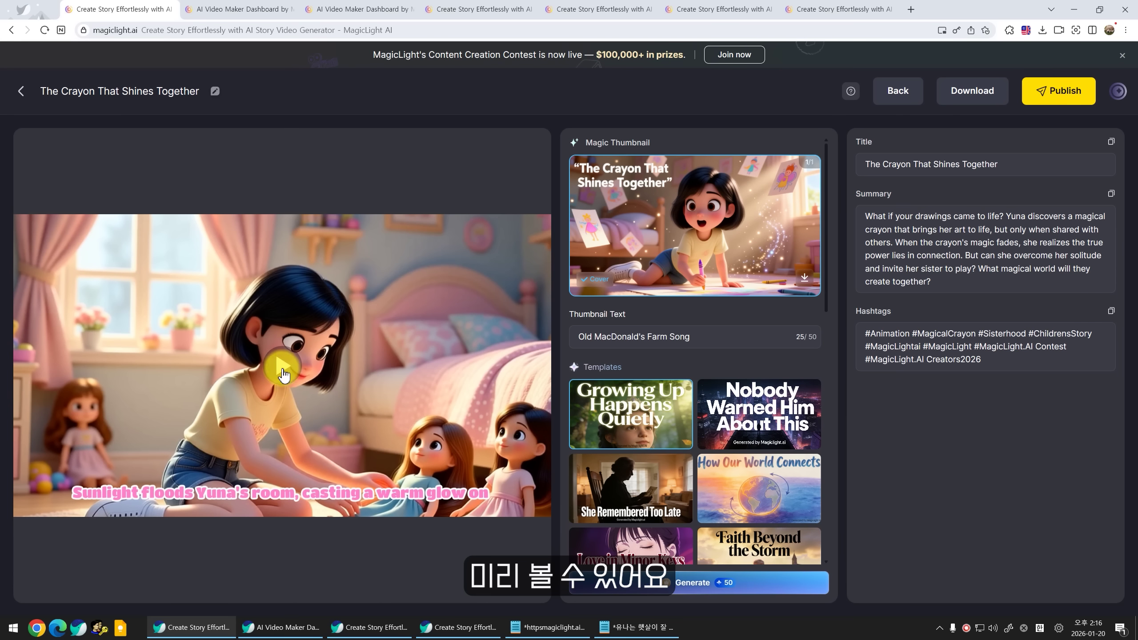
Step: Play the generated video, sample several points along its timeline, and pause it
click(282, 372)
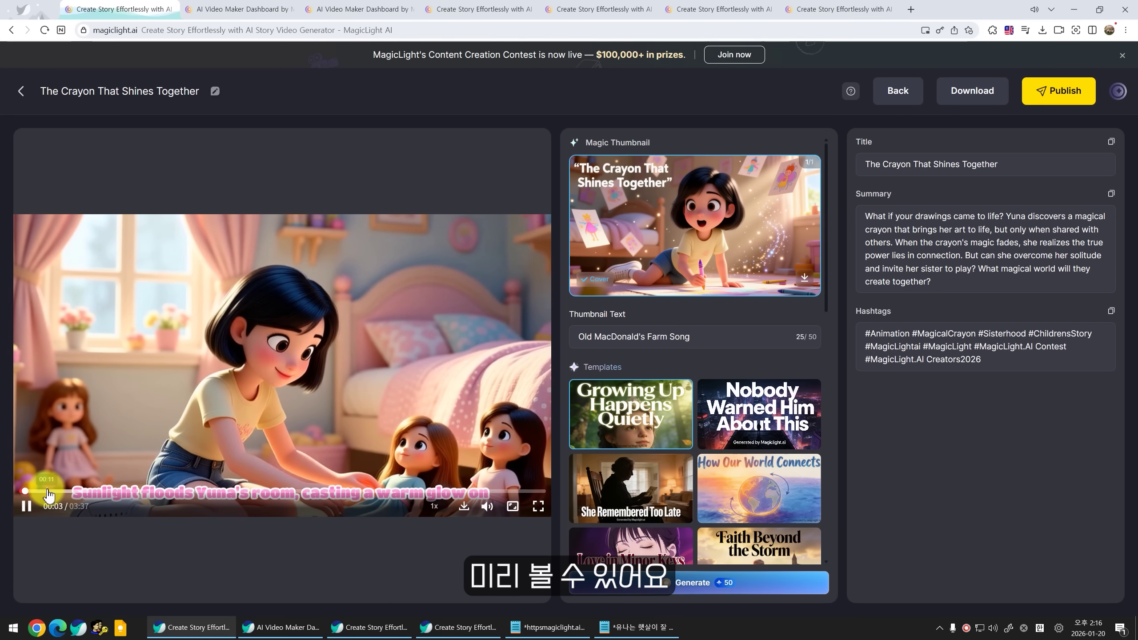
click(53, 493)
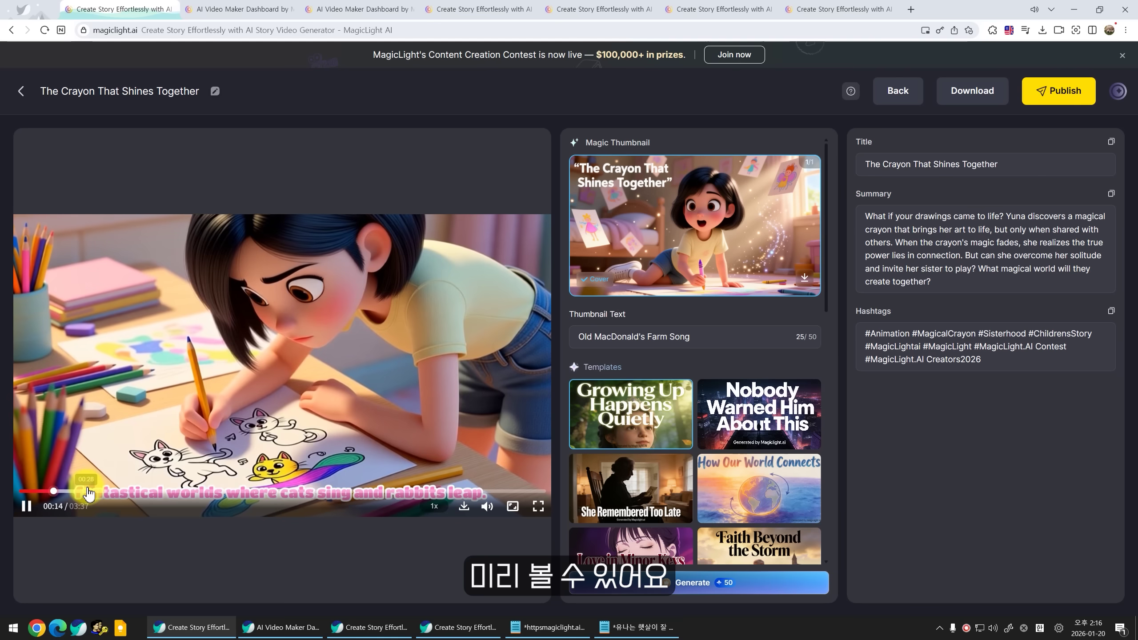
click(132, 492)
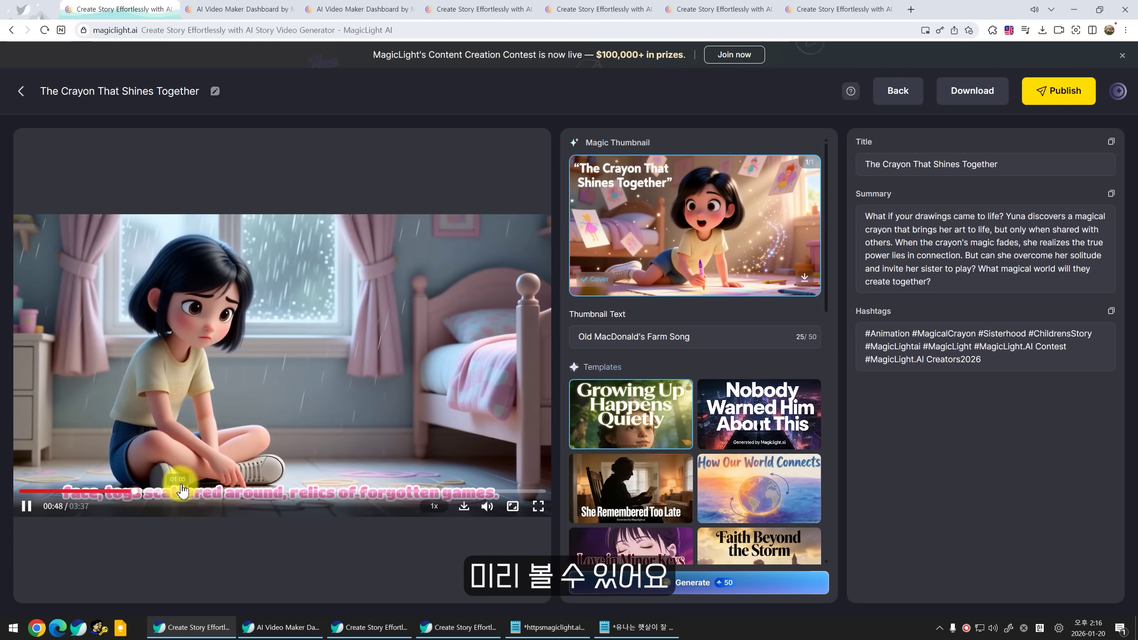
click(181, 489)
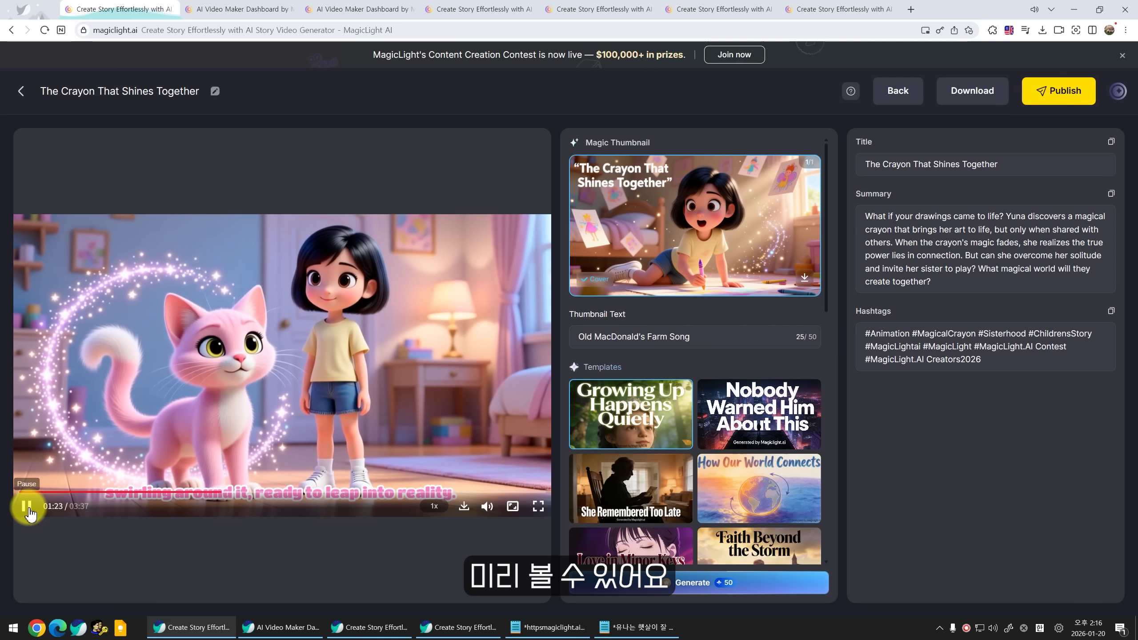
click(27, 506)
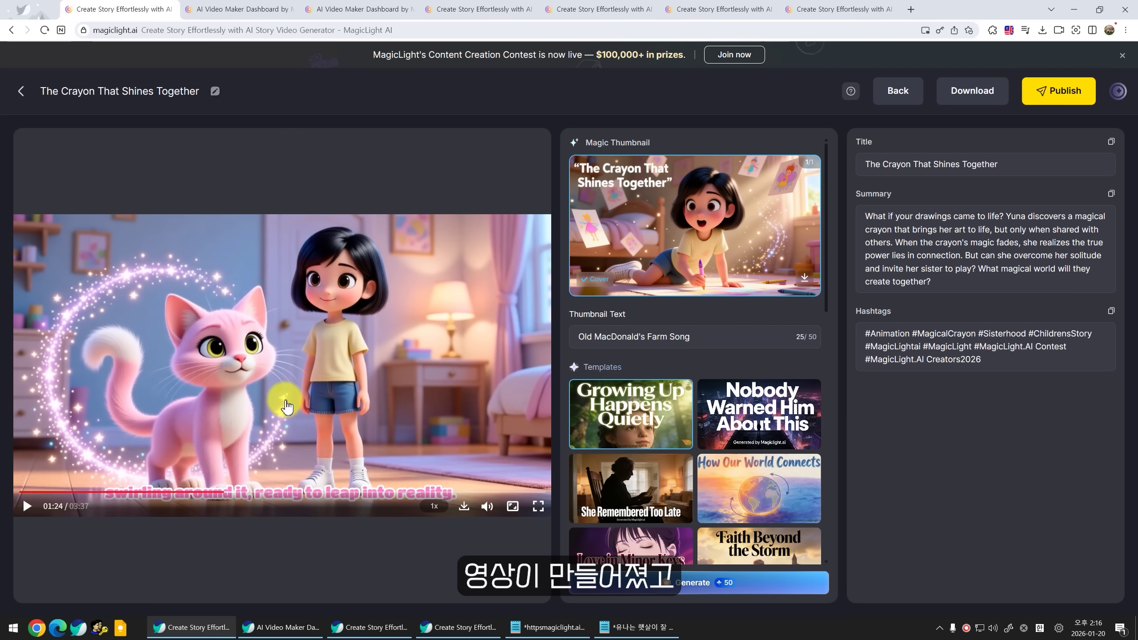
Step: Download the finished video and its Magic Thumbnail image
click(972, 90)
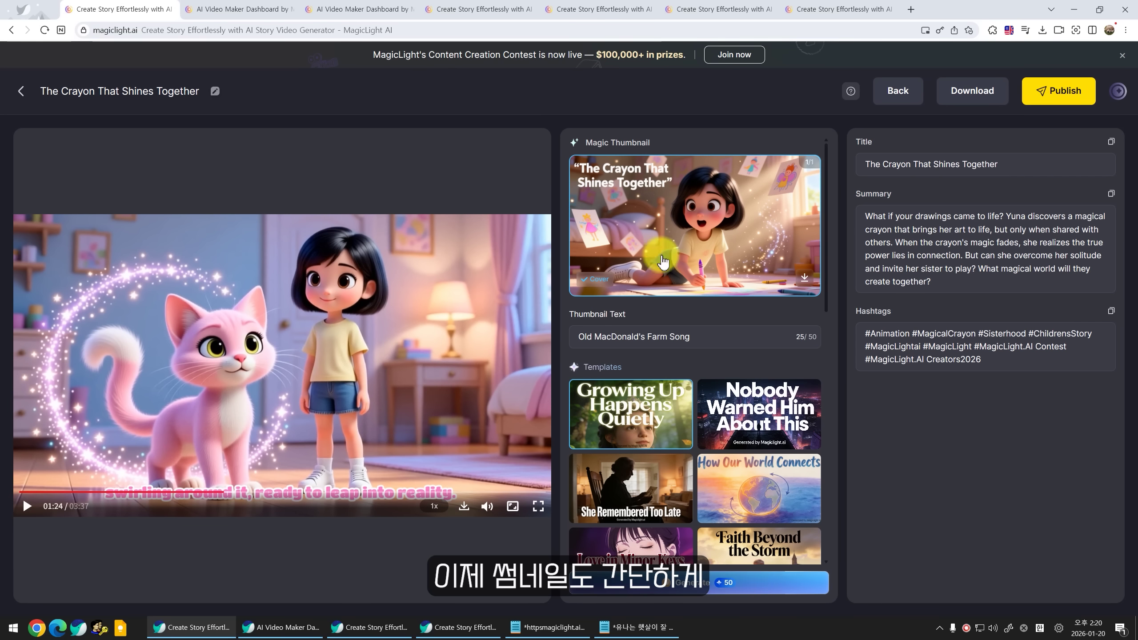
click(804, 277)
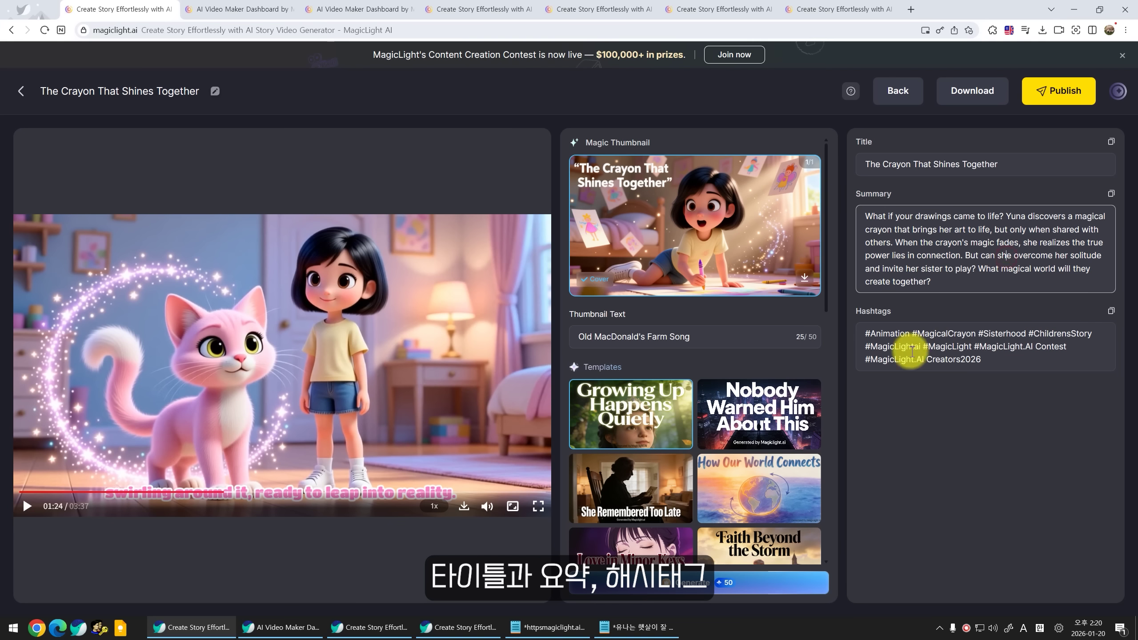
Step: Append "test" to the end of the video summary and start publishing the video
click(945, 282)
text(test)
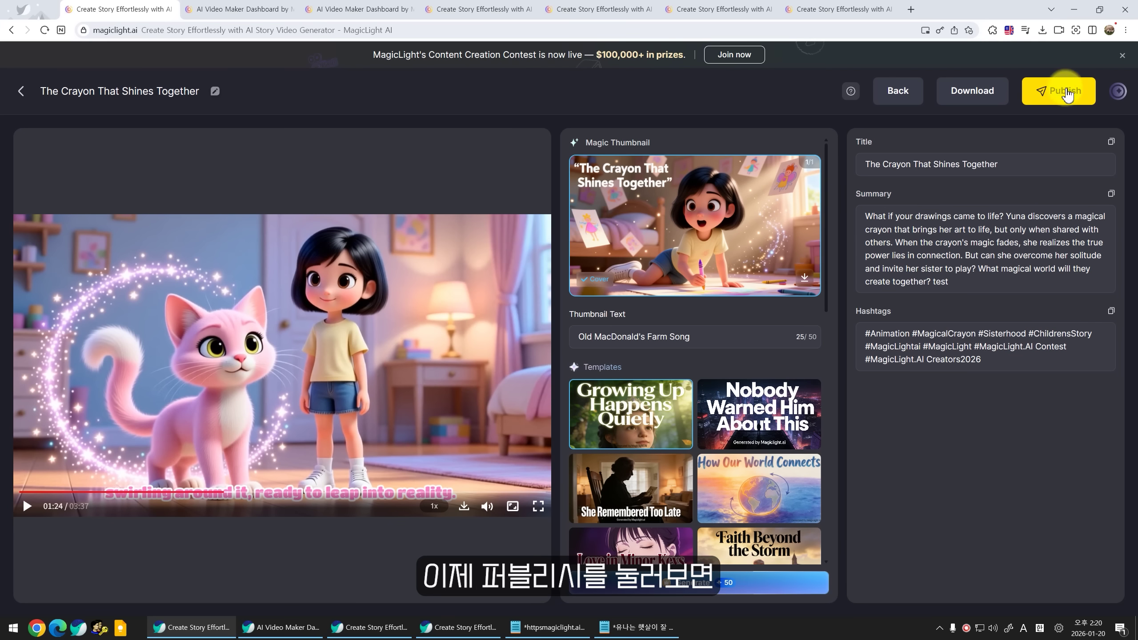
click(1067, 92)
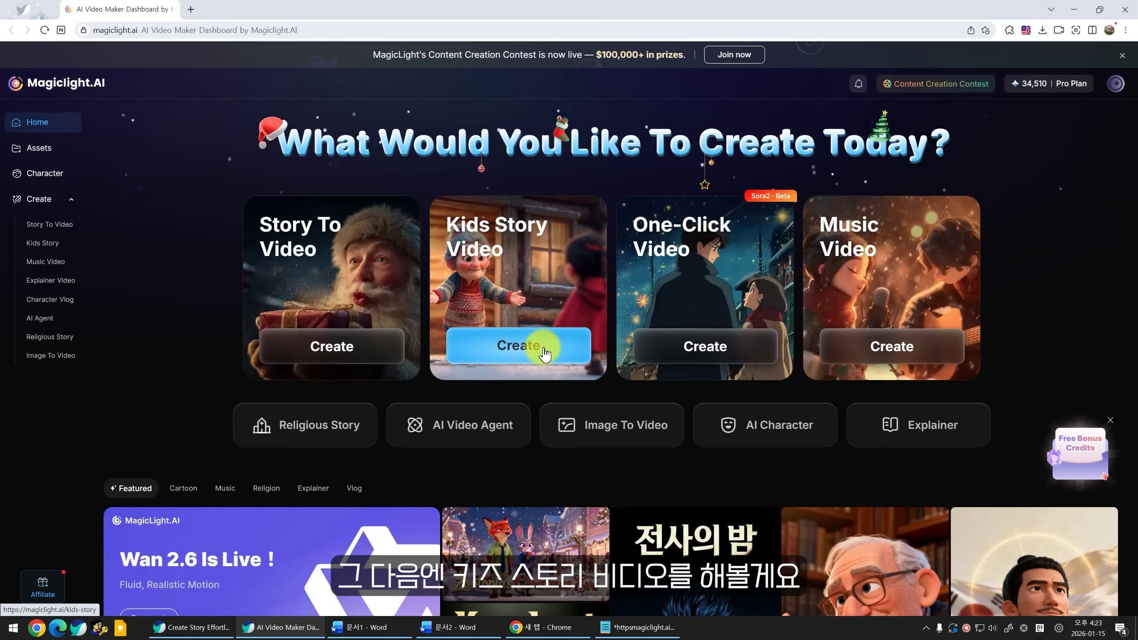
Step: Start a Kids Story Video, paste the Korean three little pigs story as the story topic, and review the text
click(546, 359)
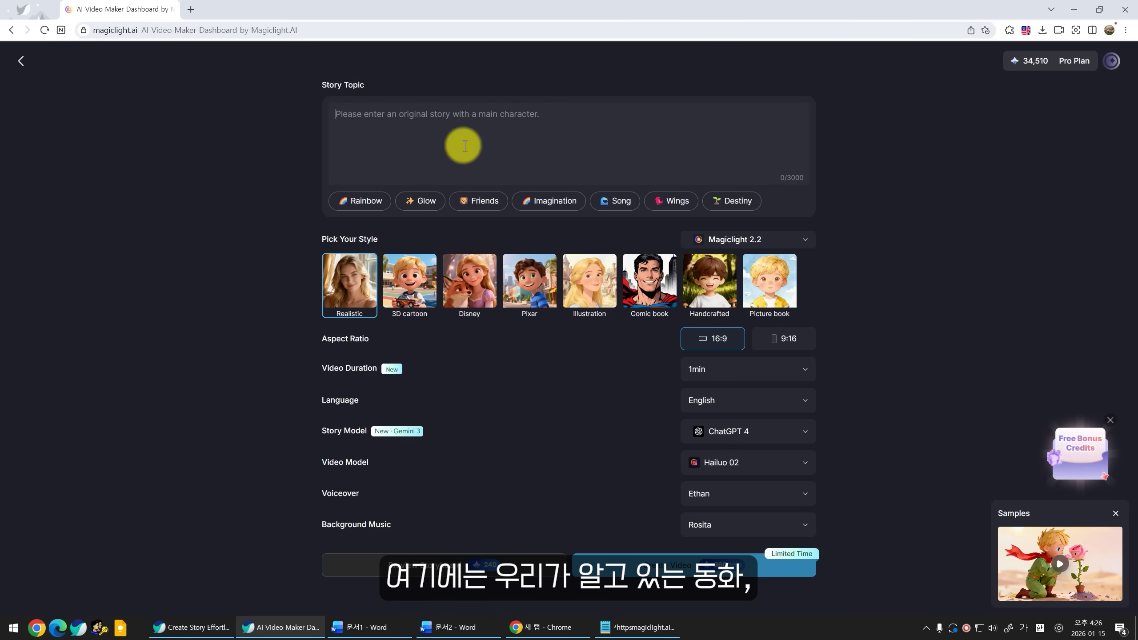
click(422, 126)
key(ctrl+v)
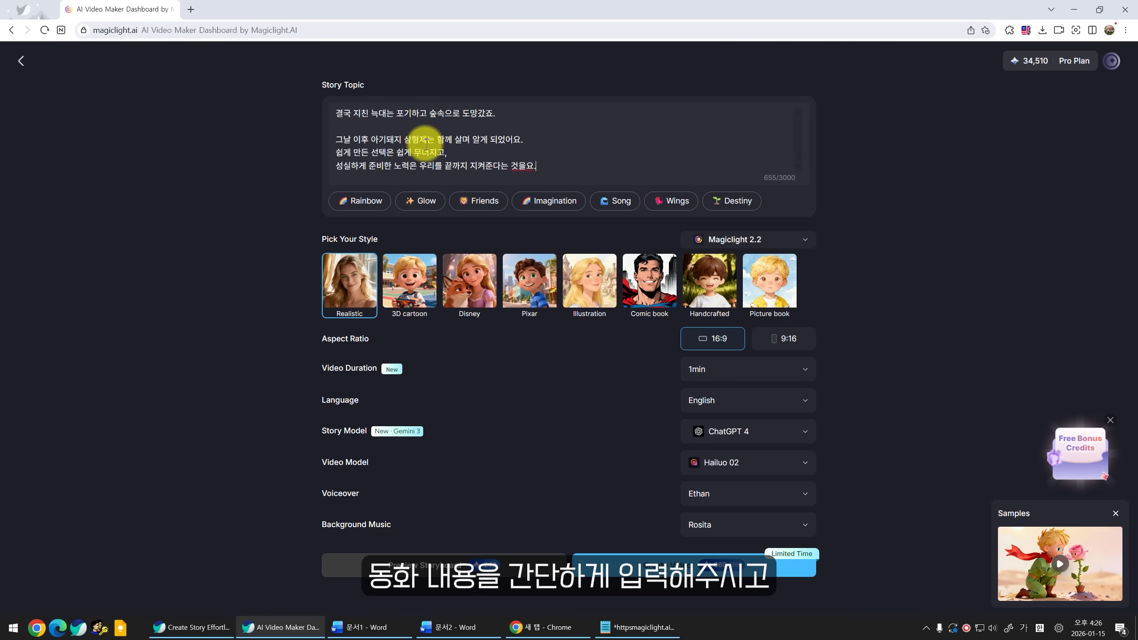
scroll(471, 142, up, 10)
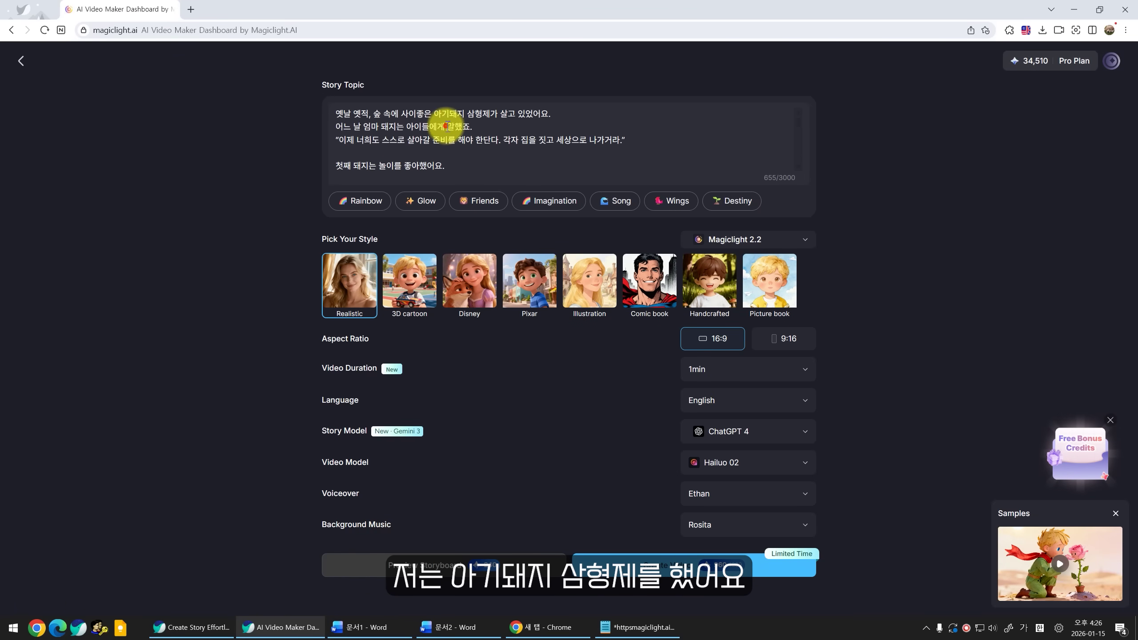
scroll(366, 129, down, 8)
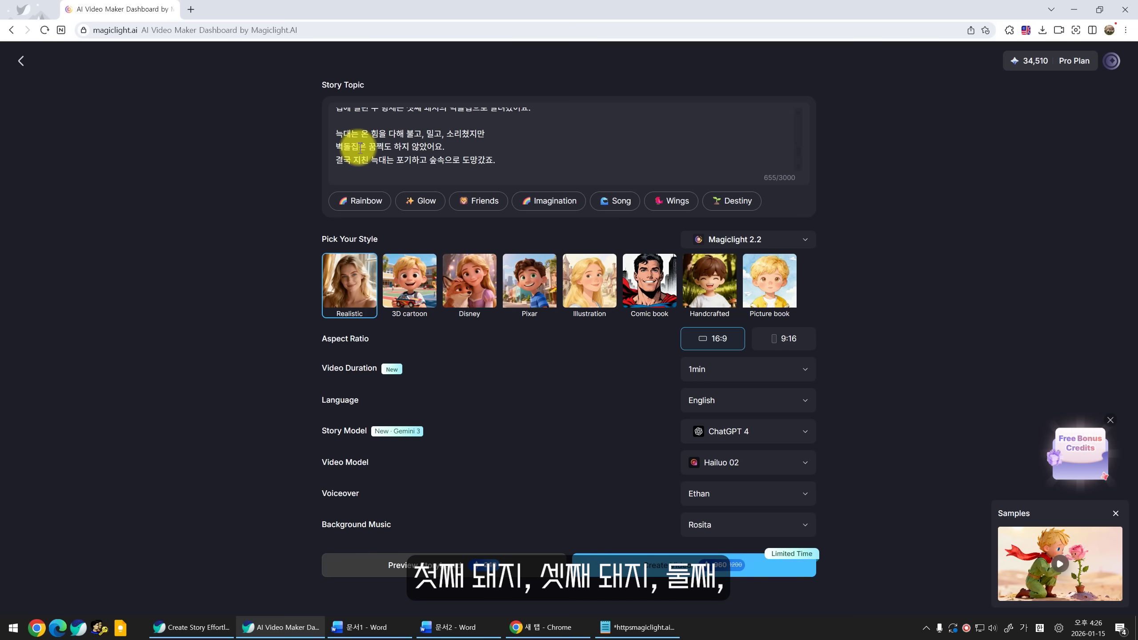
Step: Choose the Illustration style with the Magiclight 2.2 model and a 16:9 aspect ratio for the kids story
scroll(380, 152, down, 3)
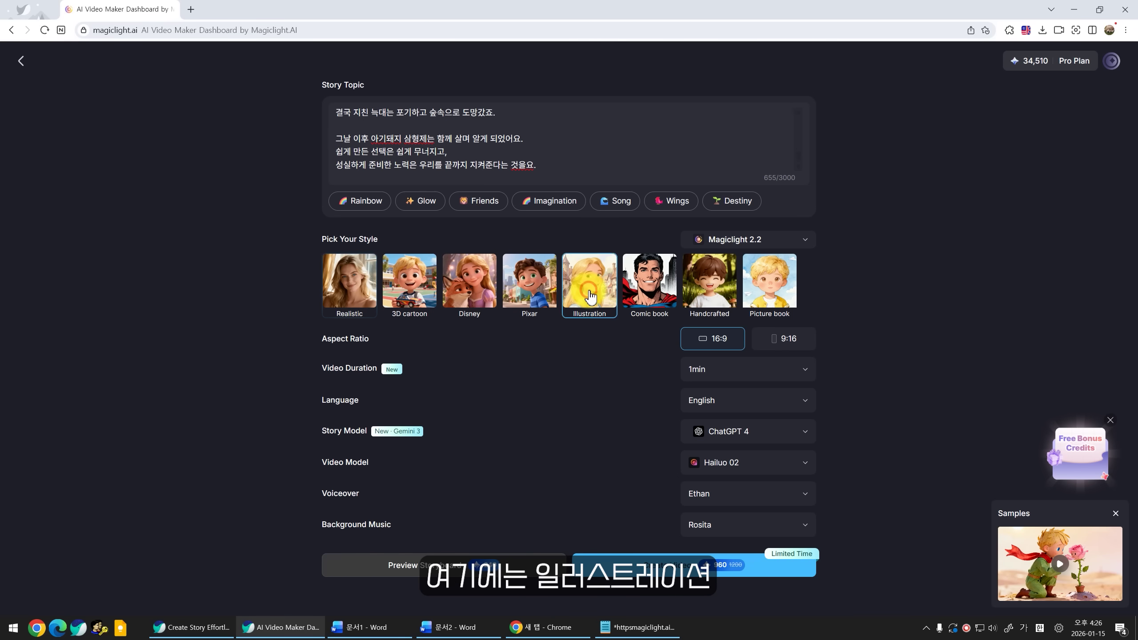
click(742, 242)
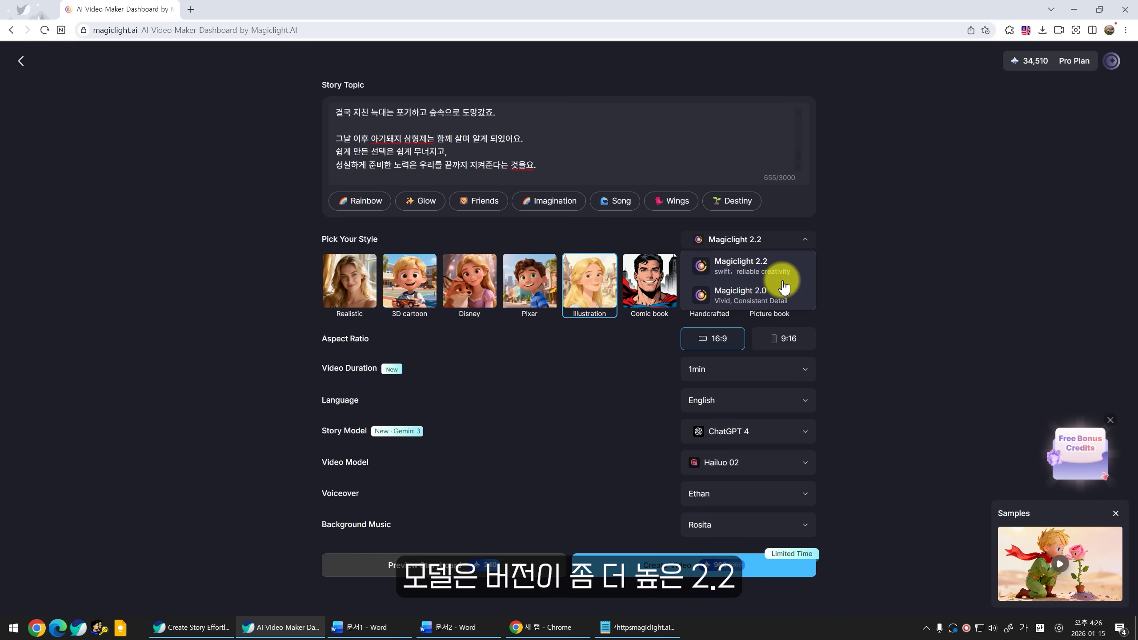
click(768, 271)
click(697, 347)
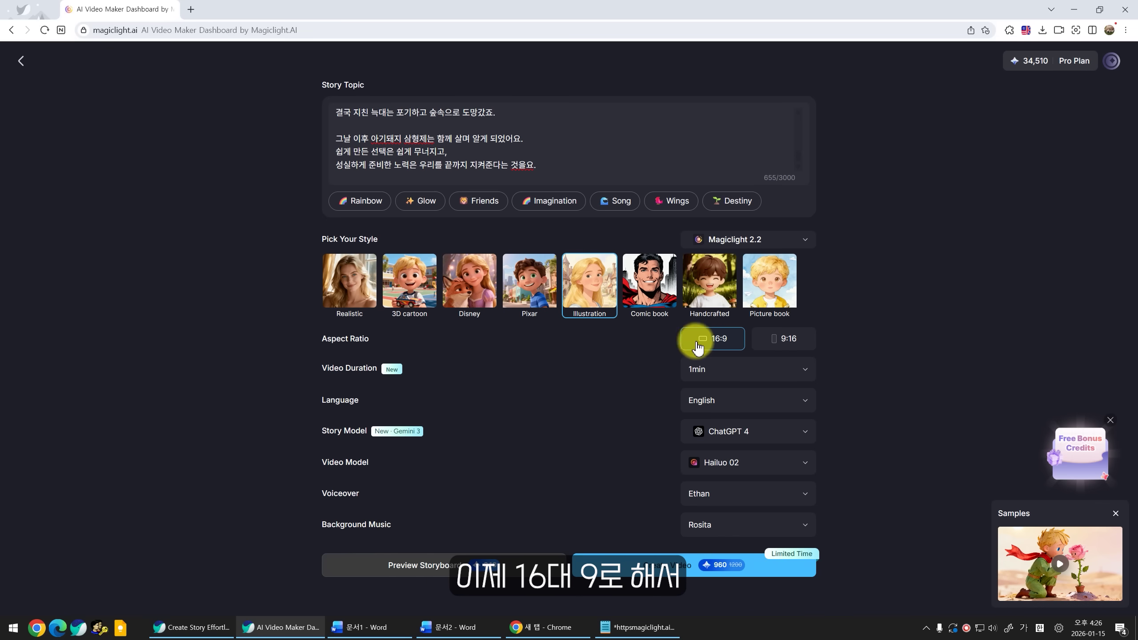
Step: Set a custom video duration of 2 minutes 0 seconds with 24 shots and keep the language as English
click(731, 365)
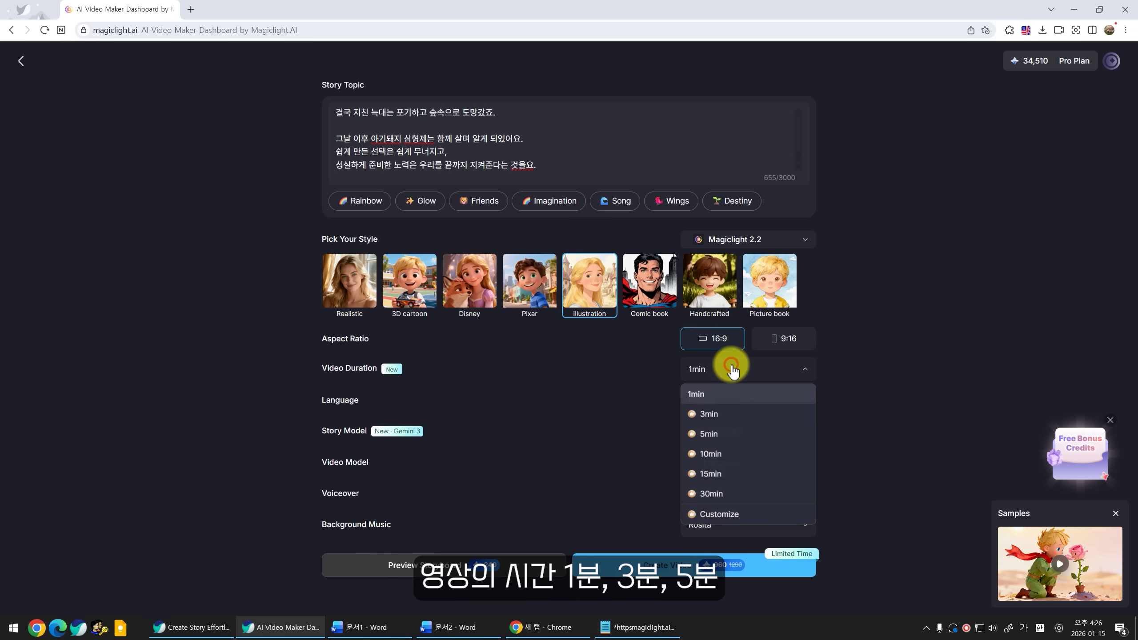
mouse_move(722, 515)
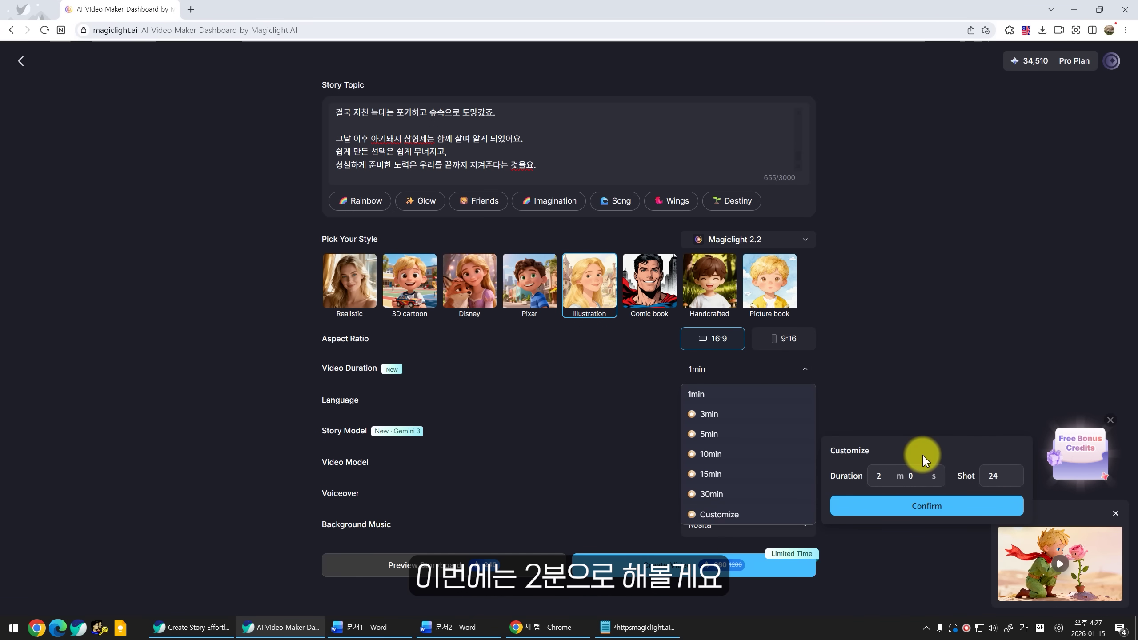
click(914, 506)
click(729, 401)
click(702, 424)
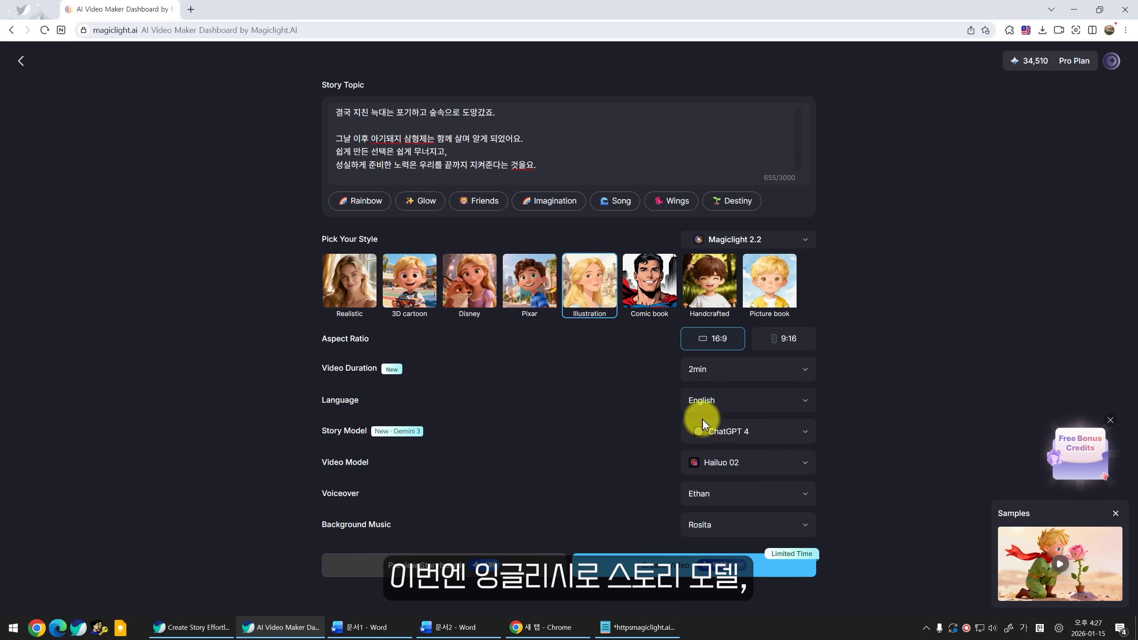
Step: Set the story model to ChatGPT 5 and the video model to Hailuo 2.3
click(737, 441)
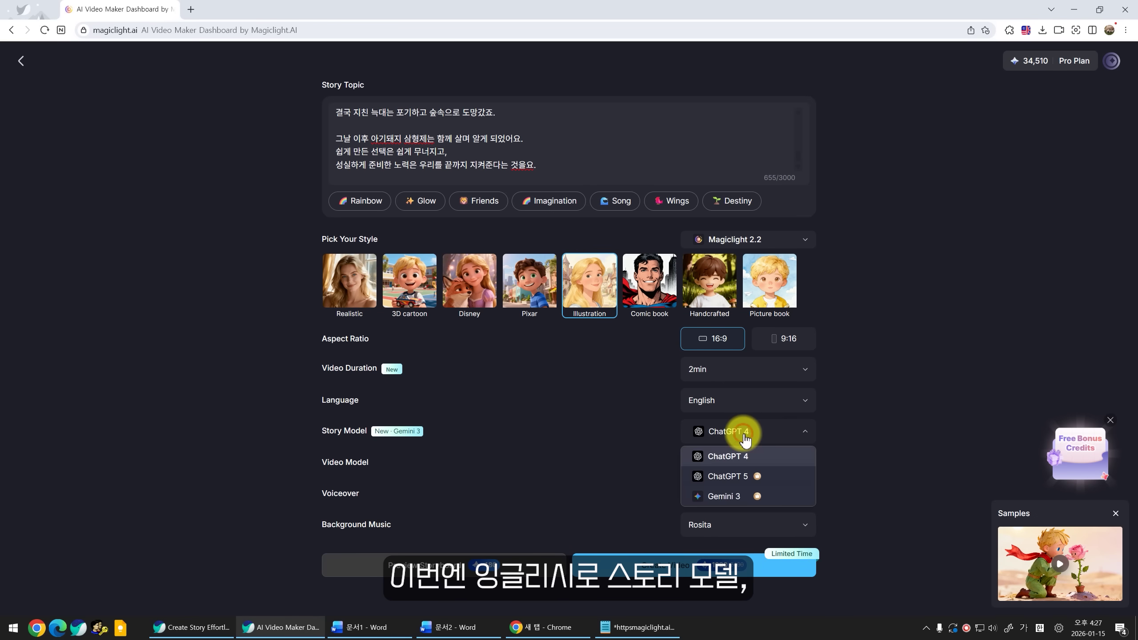
click(731, 474)
click(760, 471)
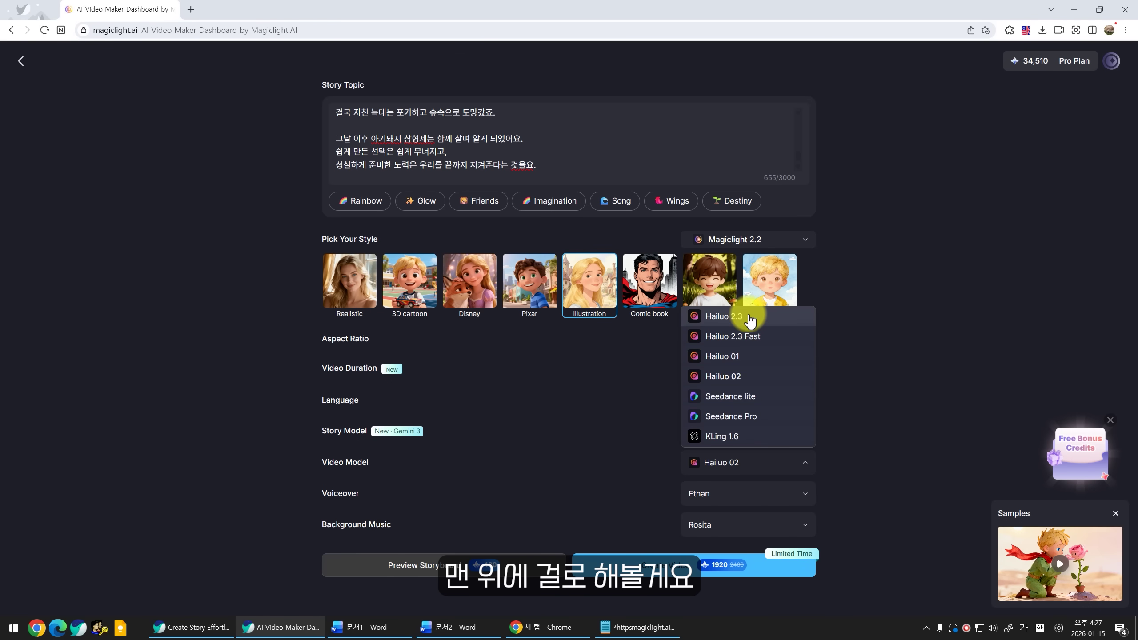
click(750, 321)
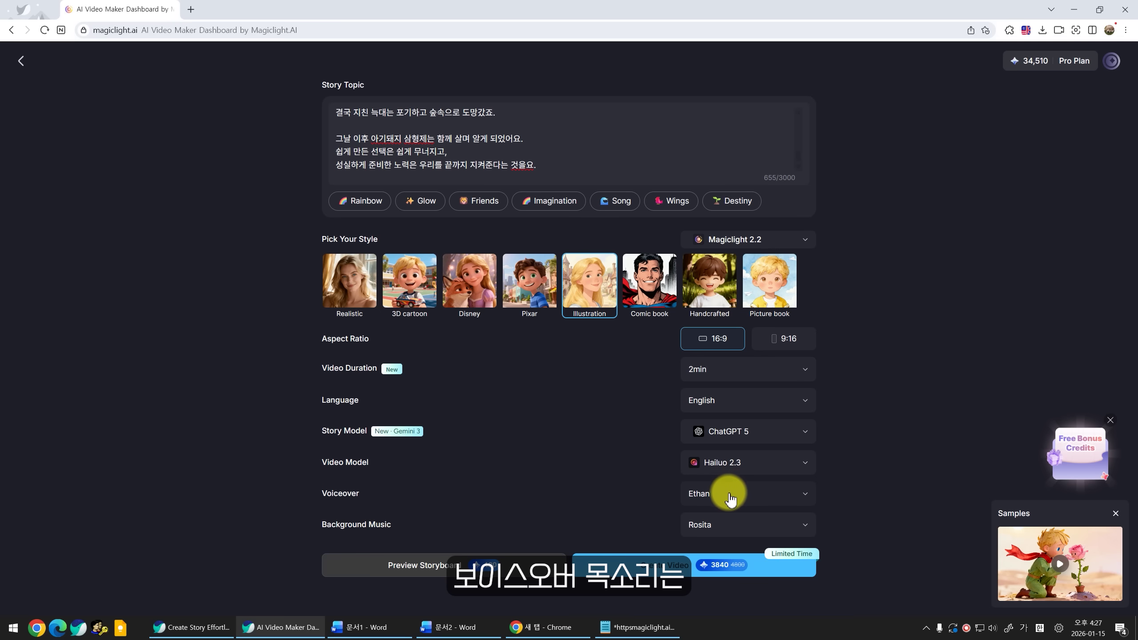
Step: Choose the Martha voiceover and Camino A Pozitos background music, and create the storyboard preview
click(730, 498)
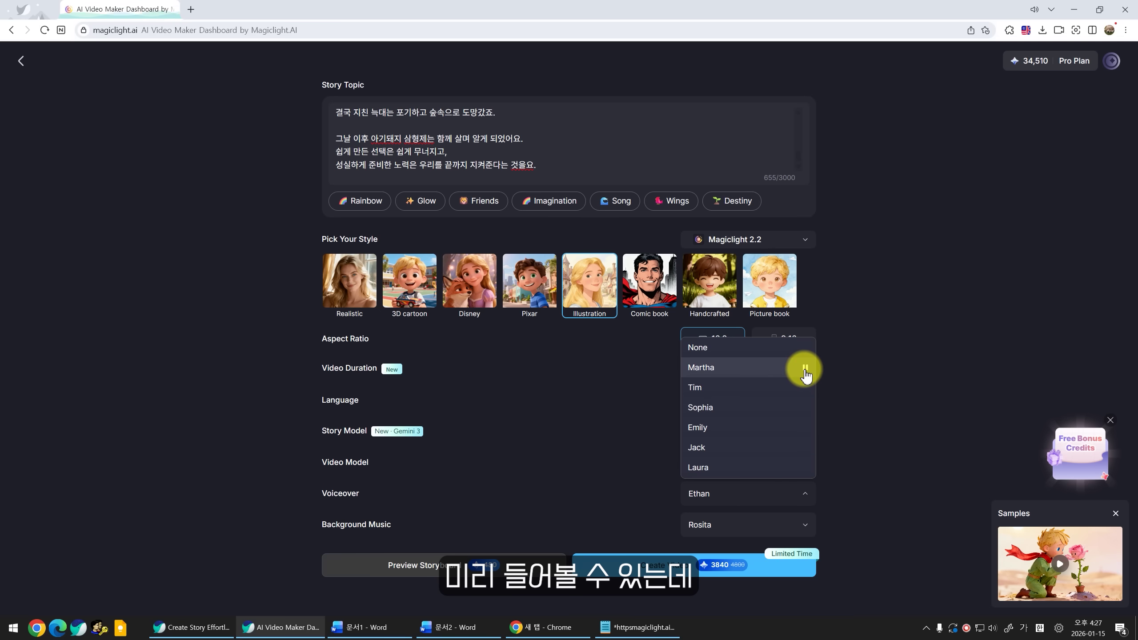
click(760, 378)
click(733, 535)
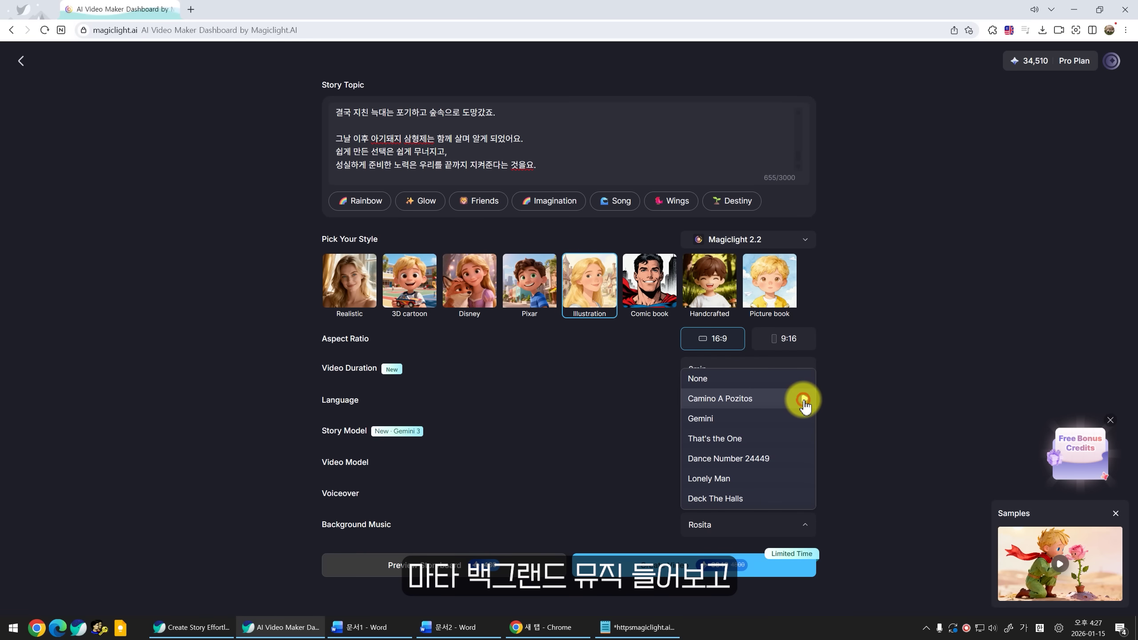
click(753, 398)
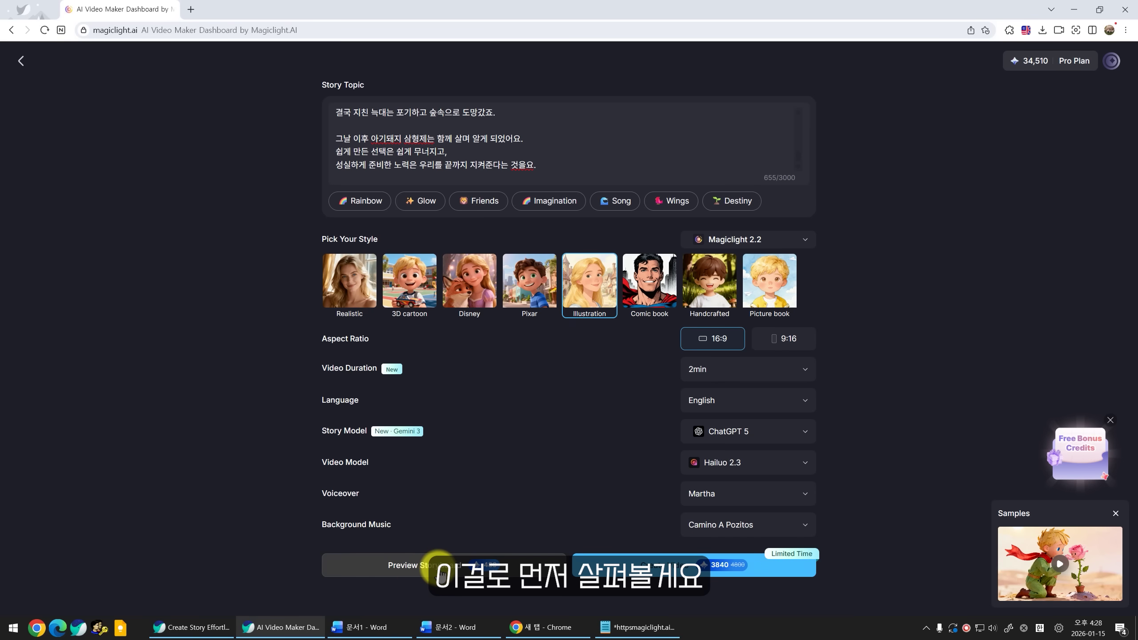
click(439, 564)
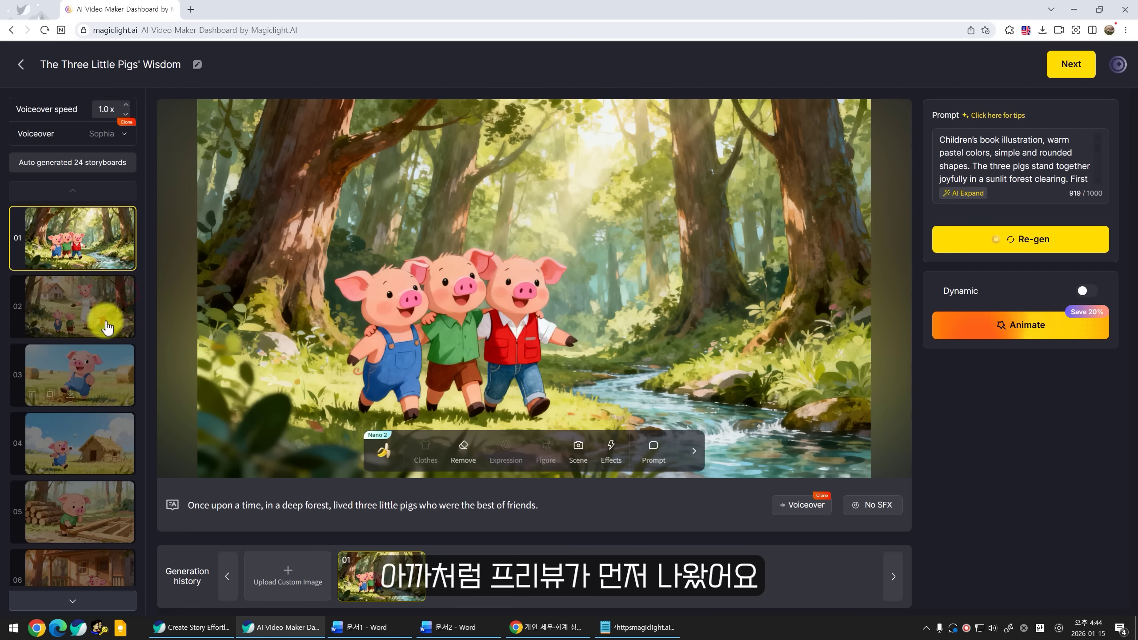
Step: Review the generated storyboard images one after another, through to storyboard 24
click(108, 327)
click(101, 376)
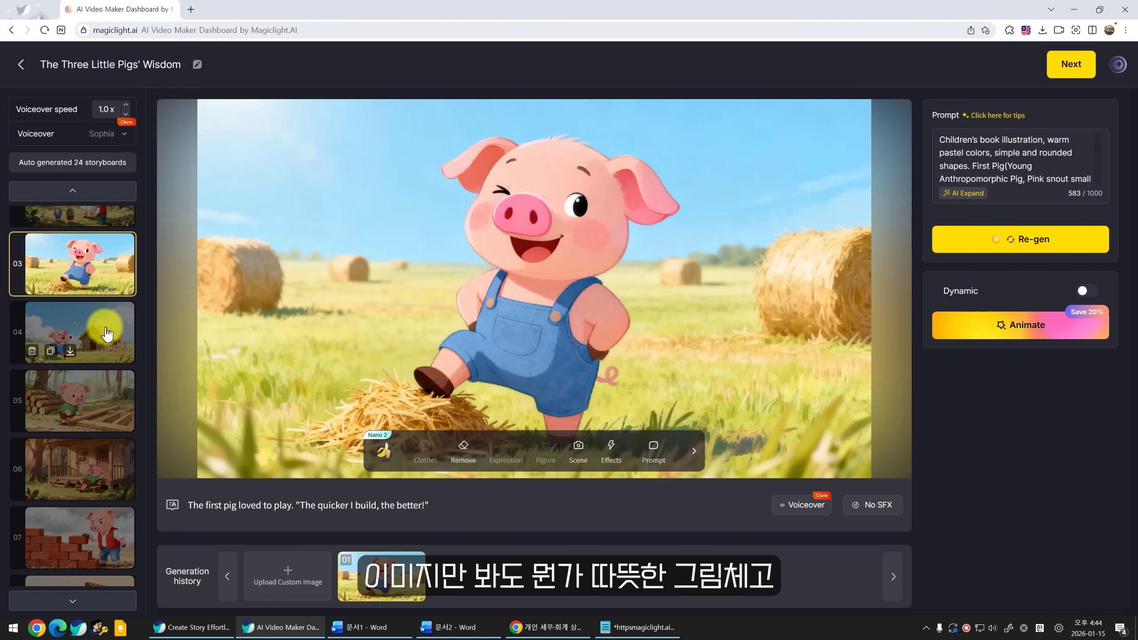
click(101, 322)
click(102, 394)
click(102, 448)
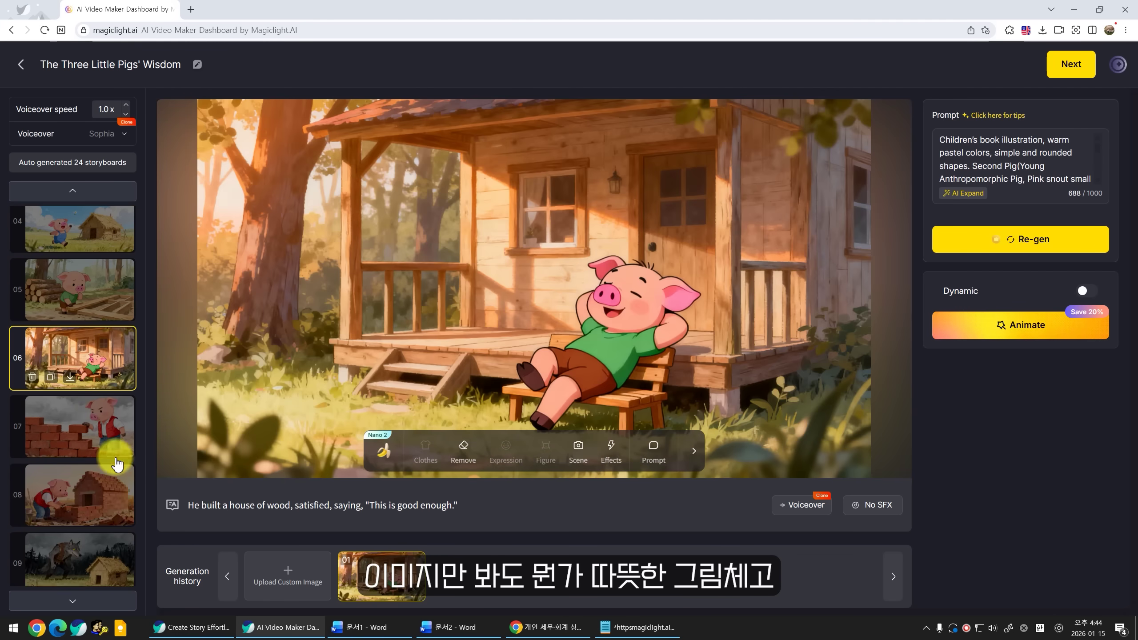
click(102, 390)
click(103, 452)
click(104, 504)
click(103, 448)
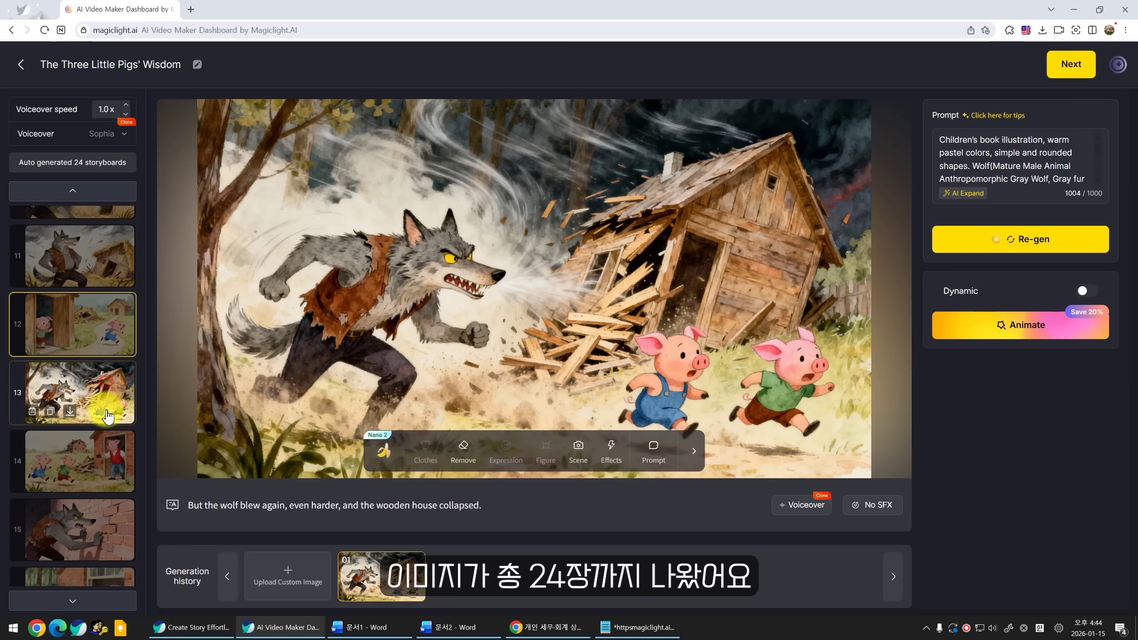
click(106, 454)
scroll(95, 501, down, 5)
click(96, 501)
click(99, 526)
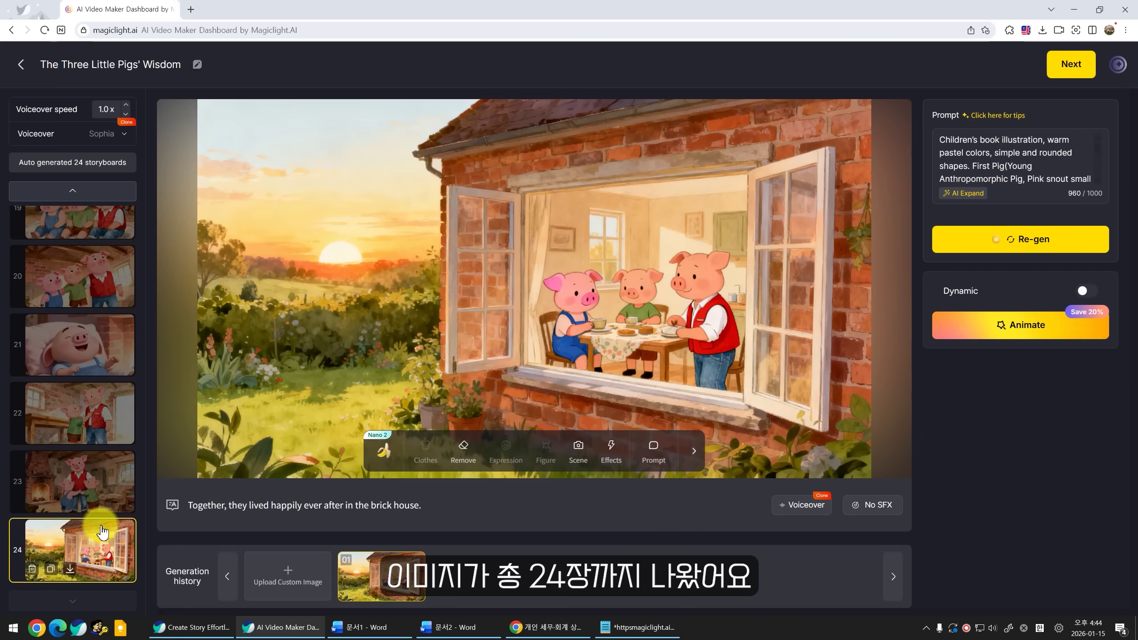
Step: Animate all 24 storyboards with MagicLight 1.0 and check the animated clips, starting with the first scene
click(1068, 65)
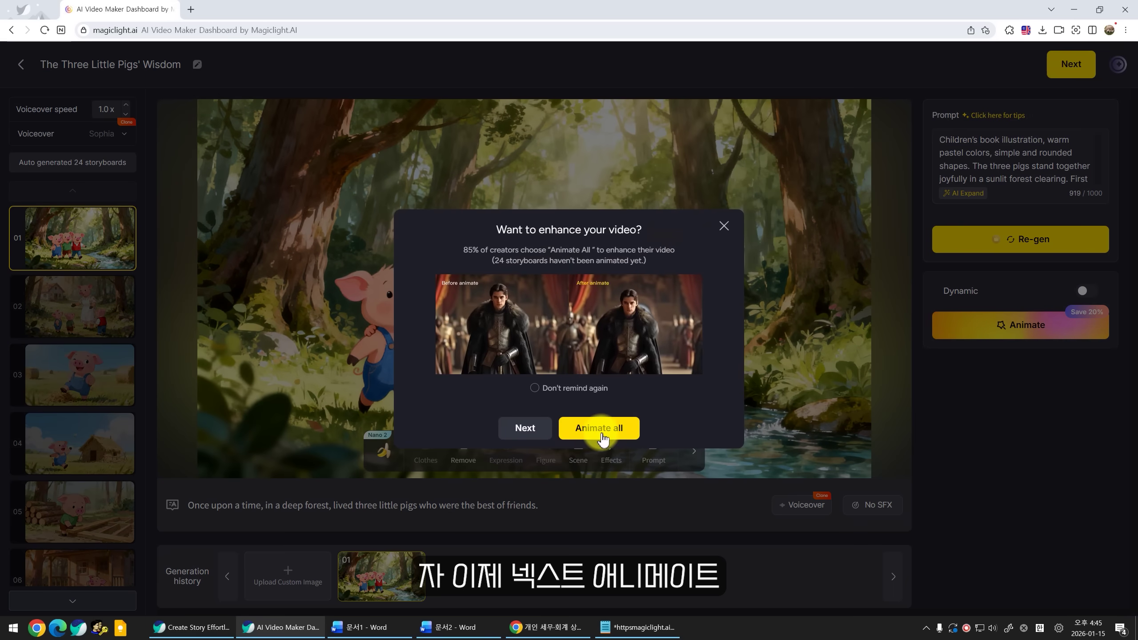
click(614, 428)
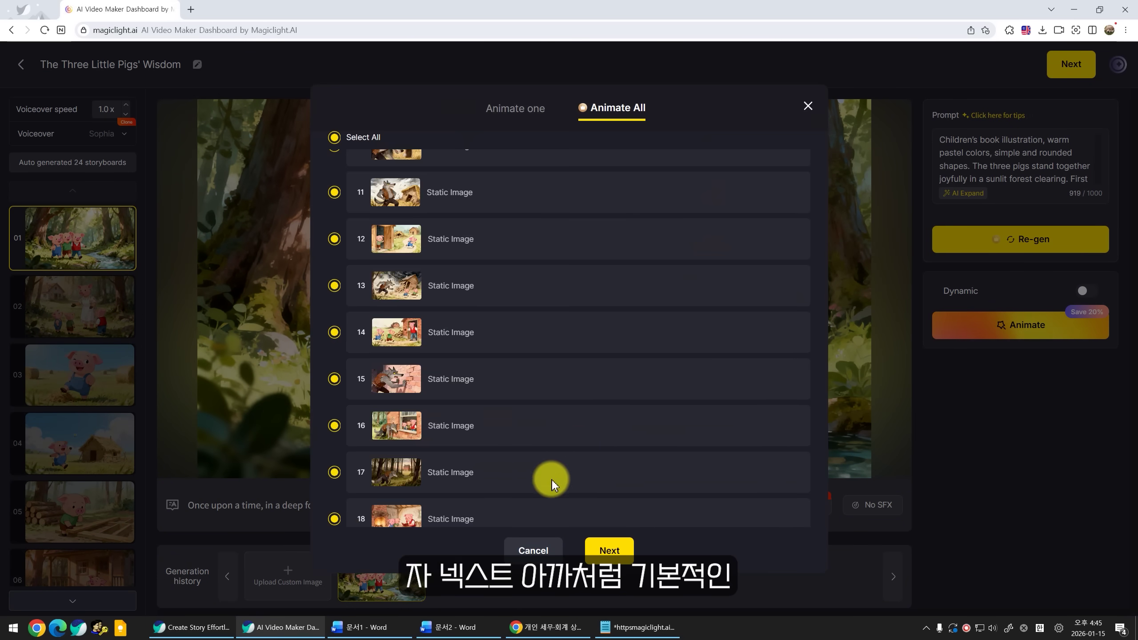
click(603, 544)
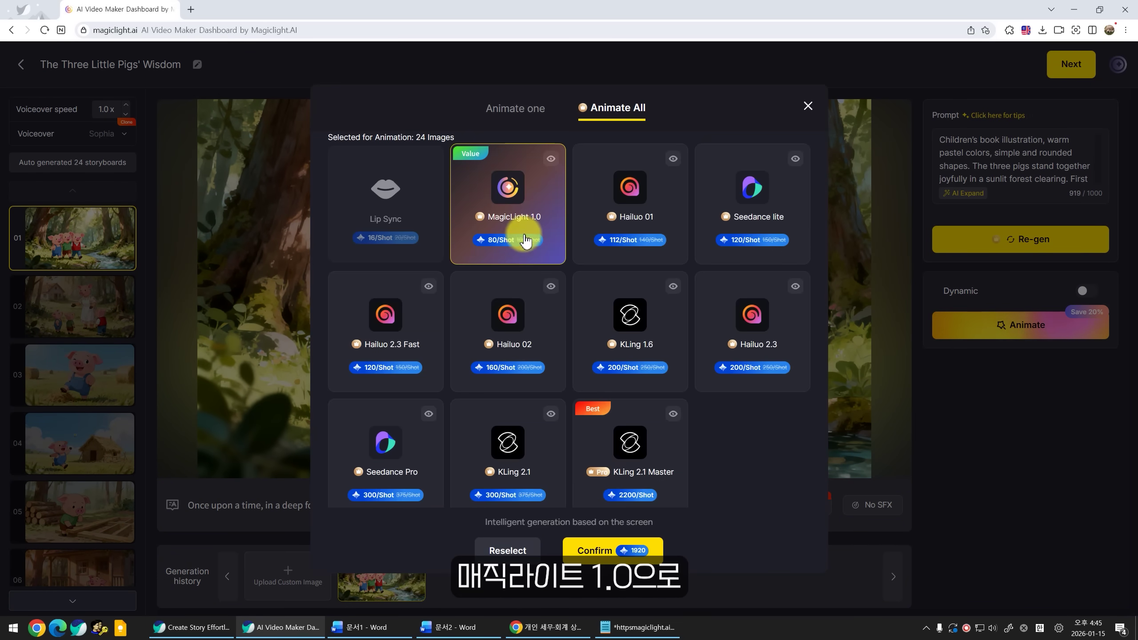
click(596, 550)
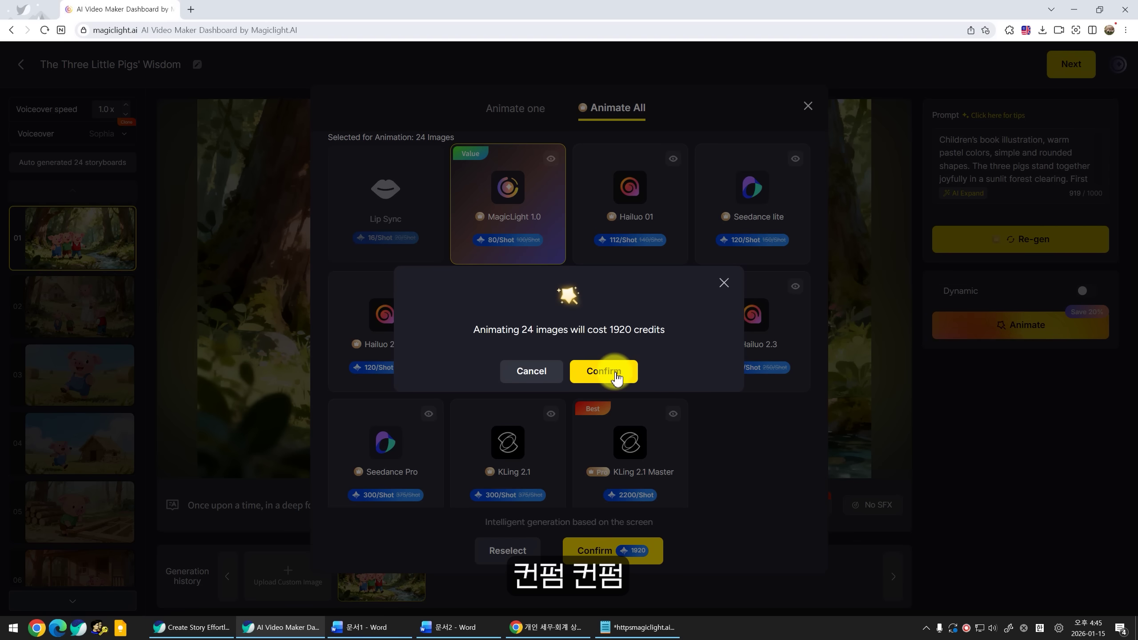
click(609, 375)
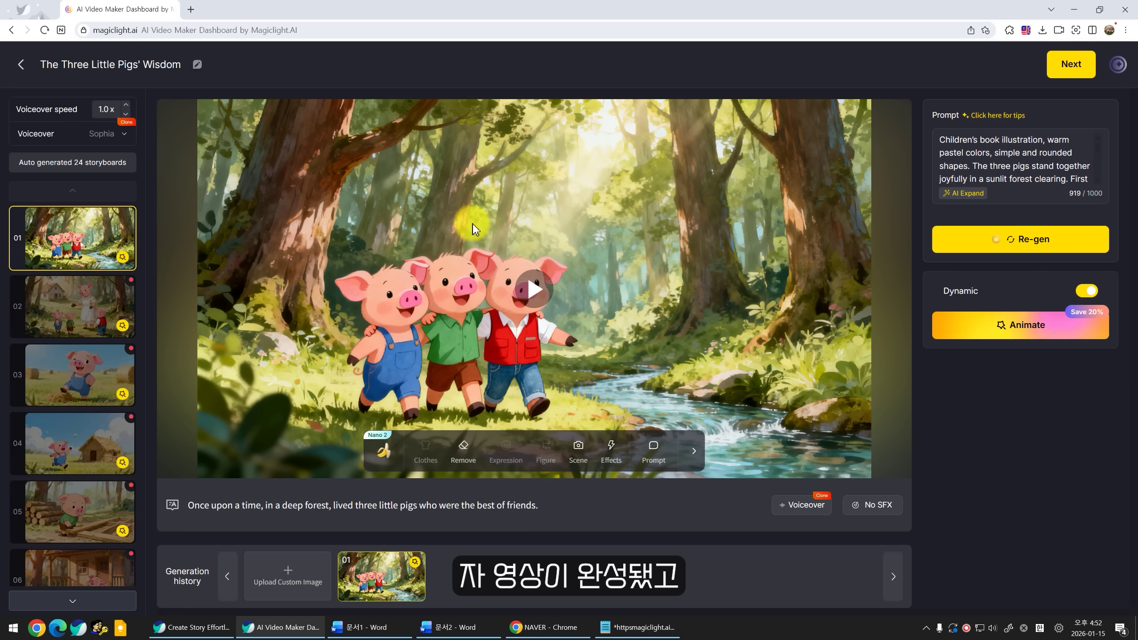
click(546, 309)
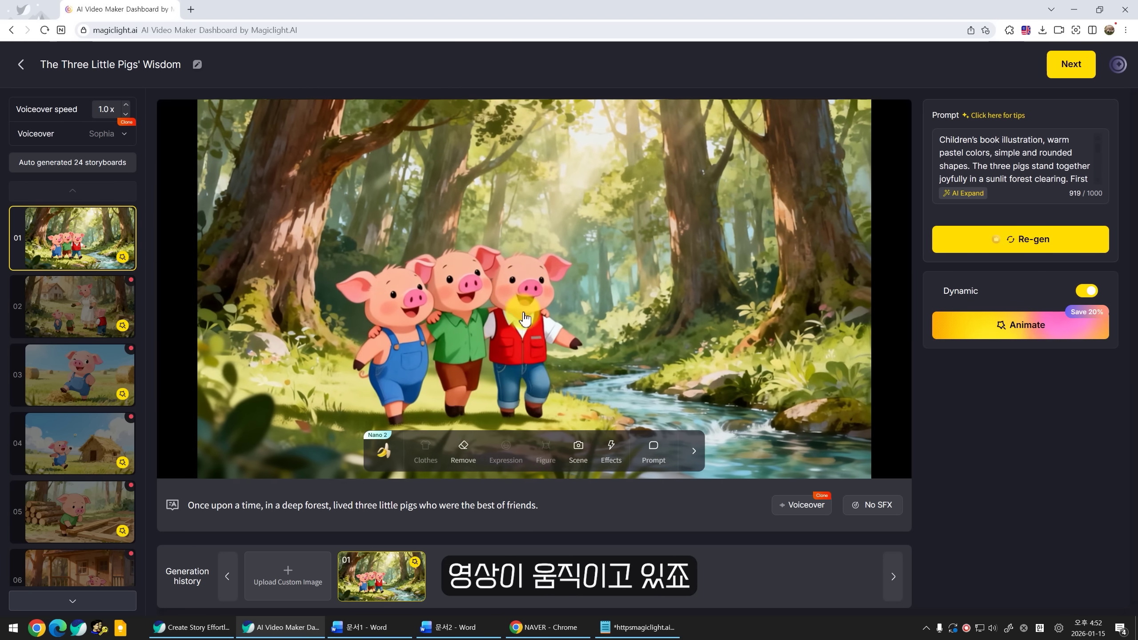
click(80, 443)
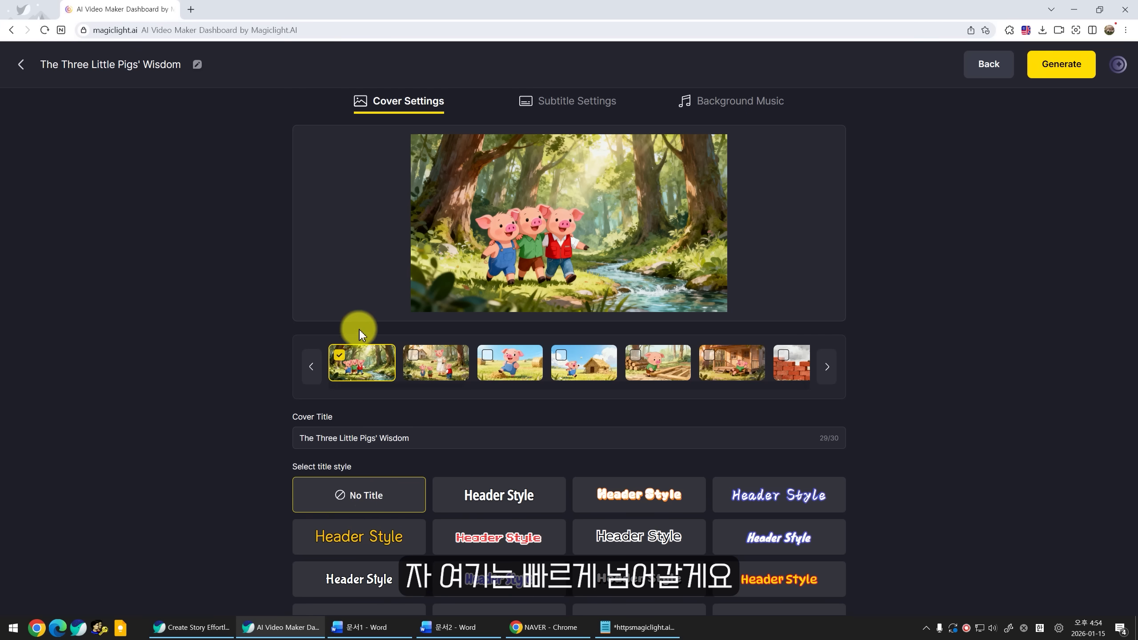
Step: Check the subtitle settings and the Camino A Pozitos music, and generate the video at 16:9 in High (1080p)
click(577, 102)
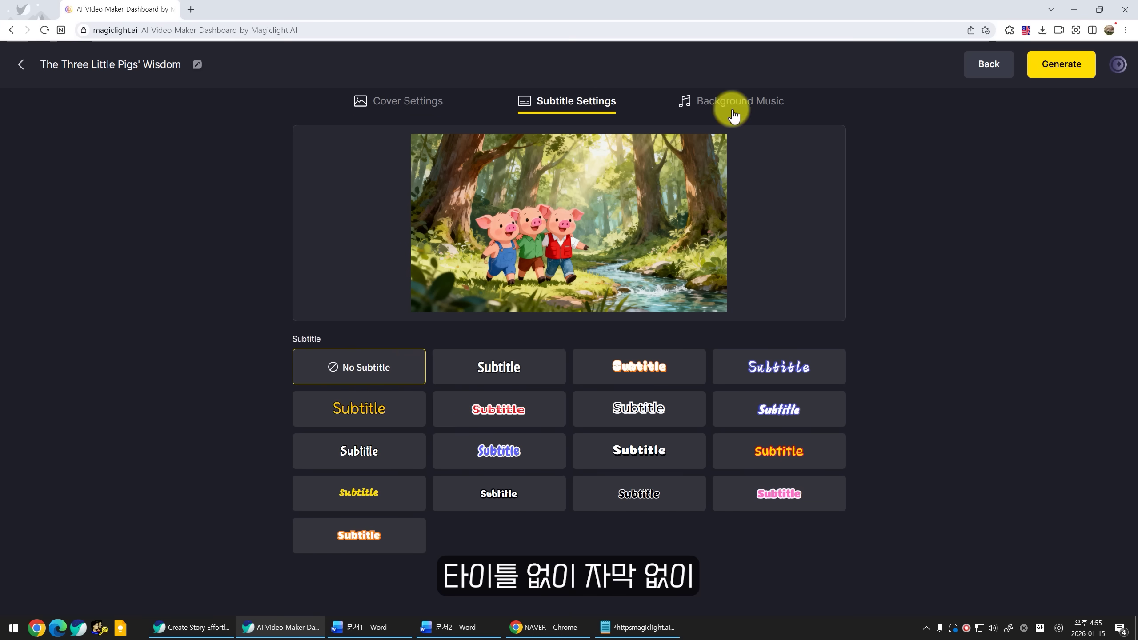
click(728, 101)
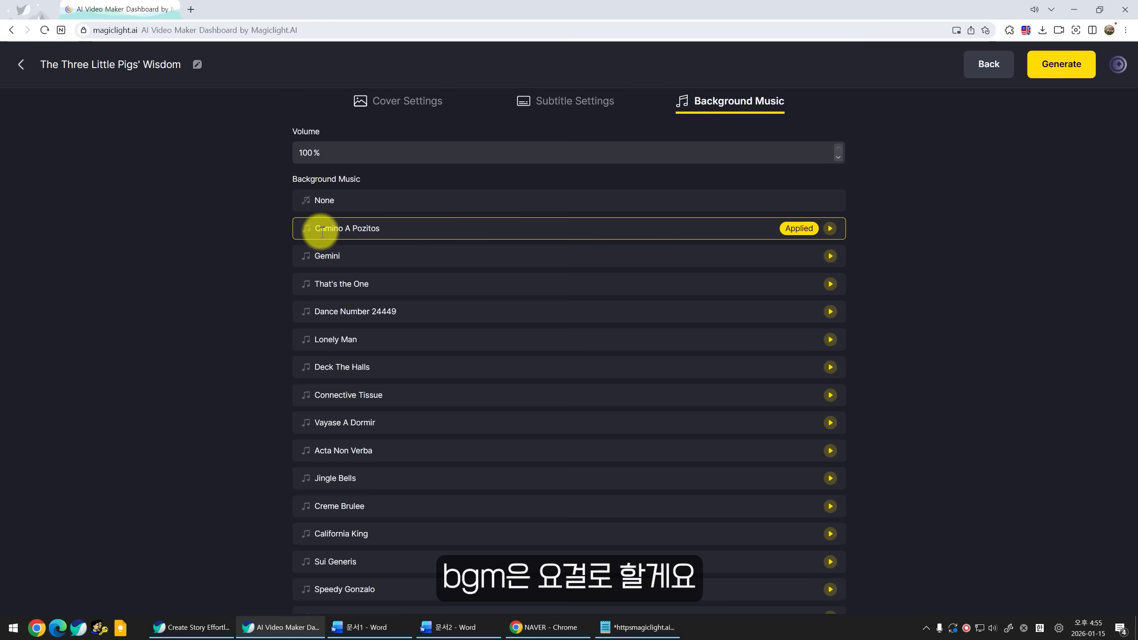
click(833, 228)
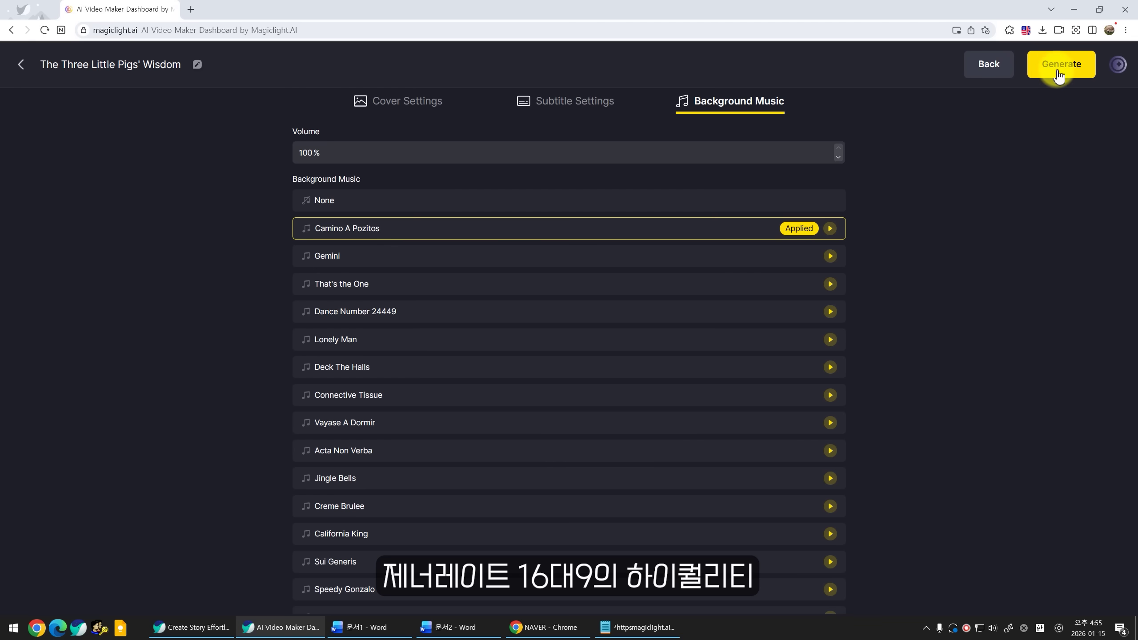
click(1060, 66)
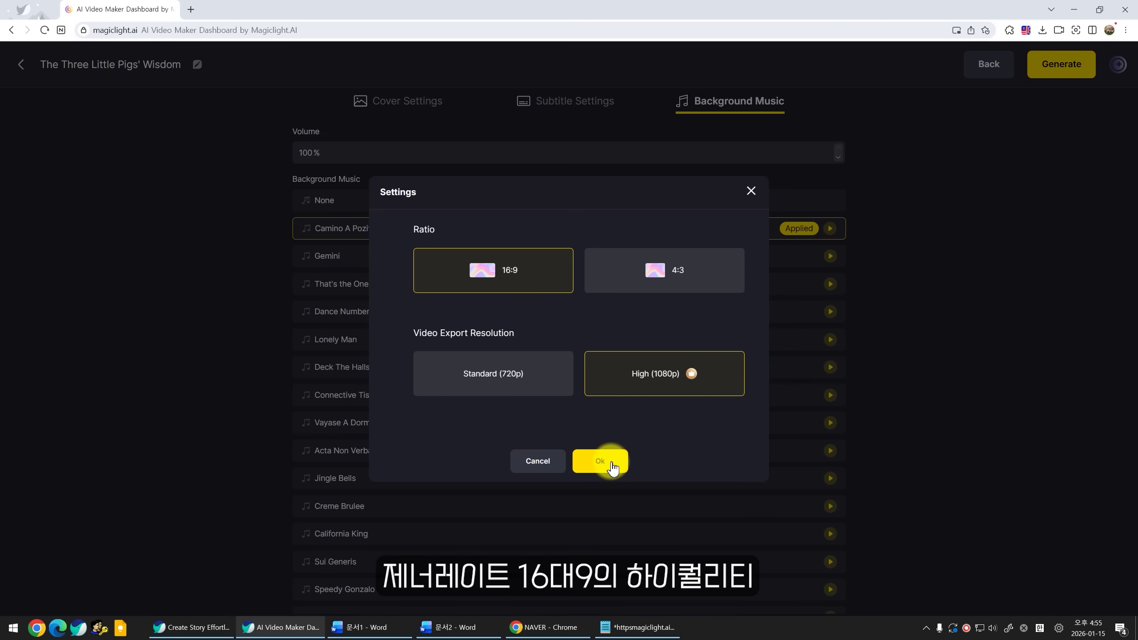
click(600, 462)
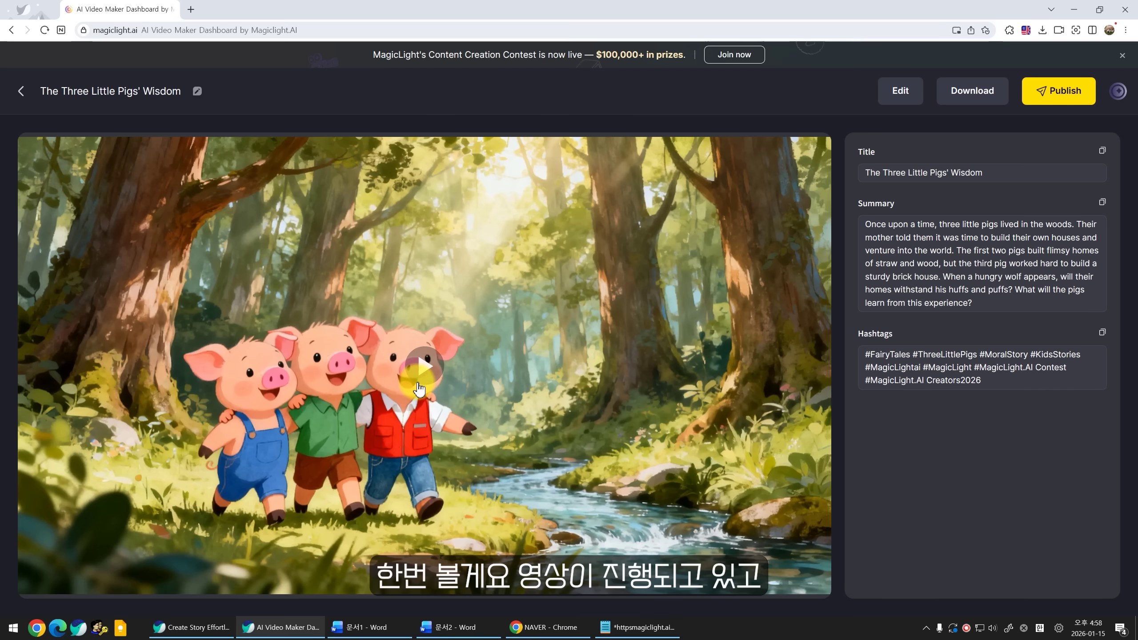
Step: Play the finished three little pigs video and sample scenes along its timeline up to the wolf at the straw house
click(428, 365)
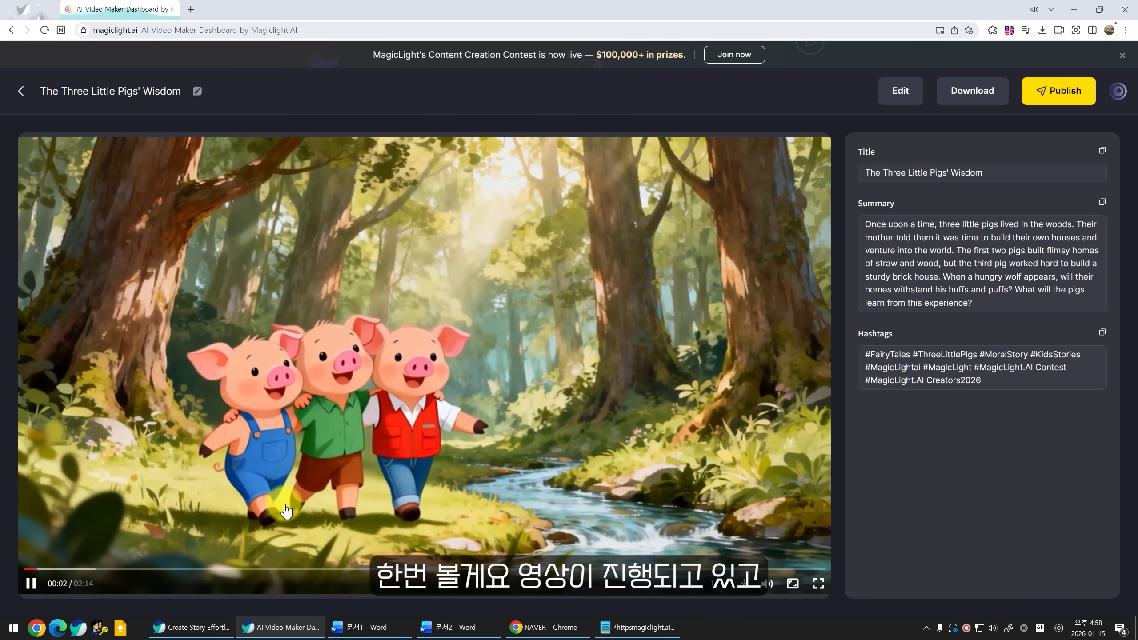
click(188, 509)
click(107, 571)
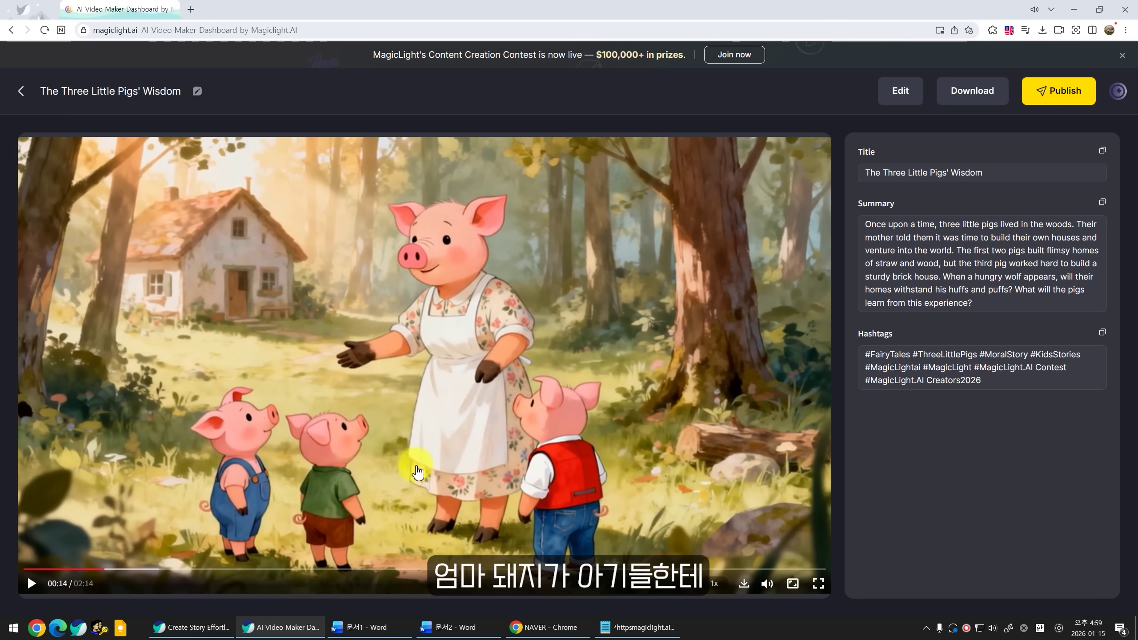
click(29, 582)
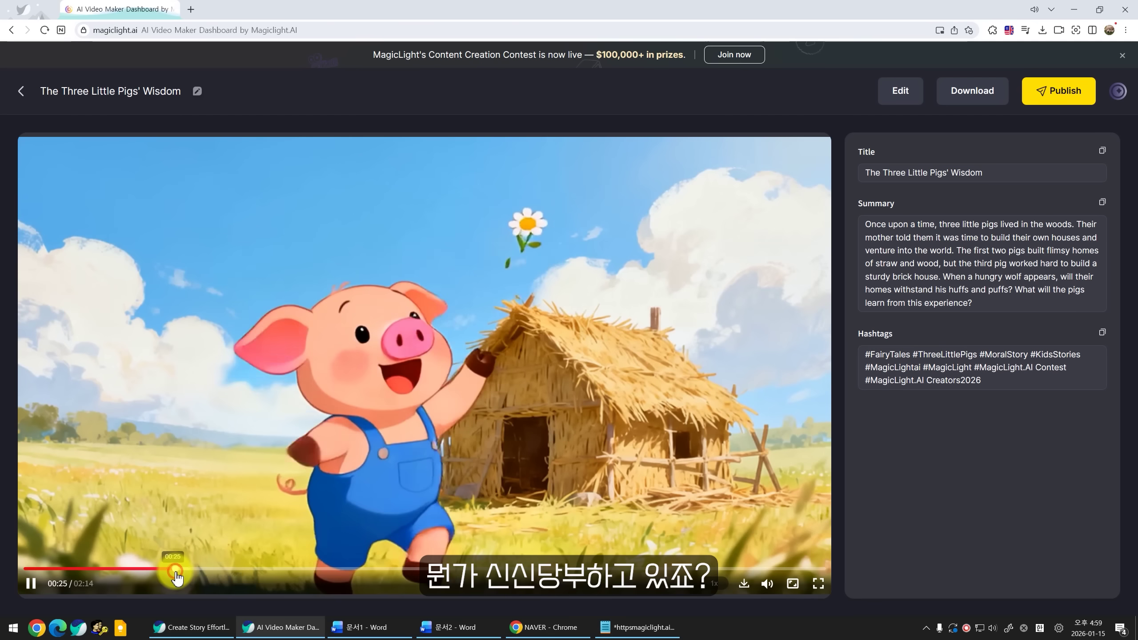
click(266, 447)
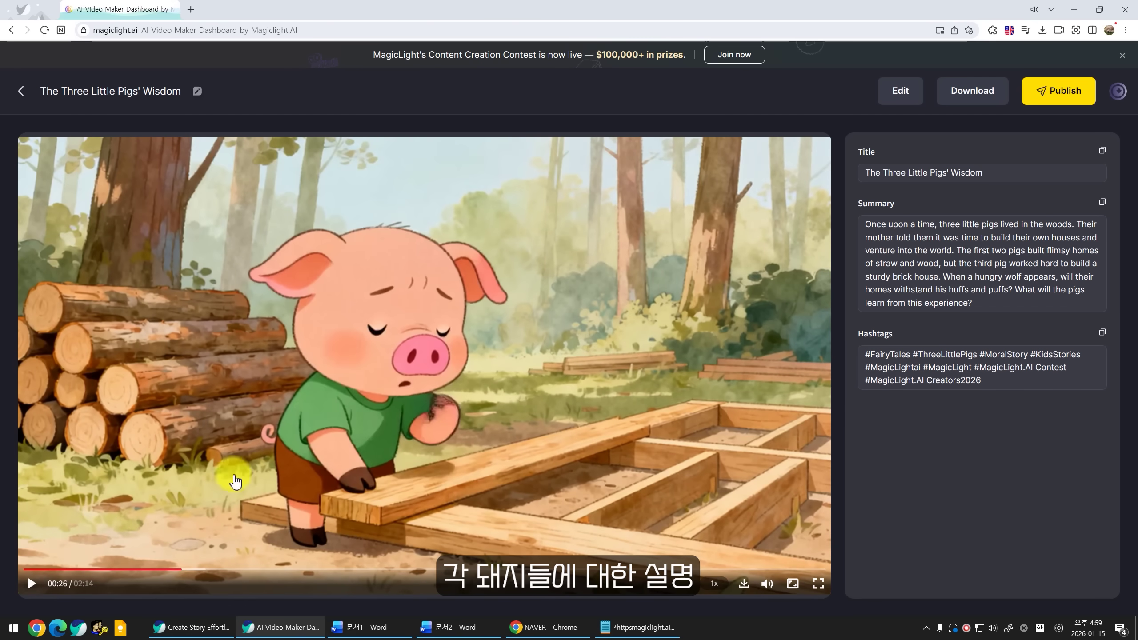
click(32, 583)
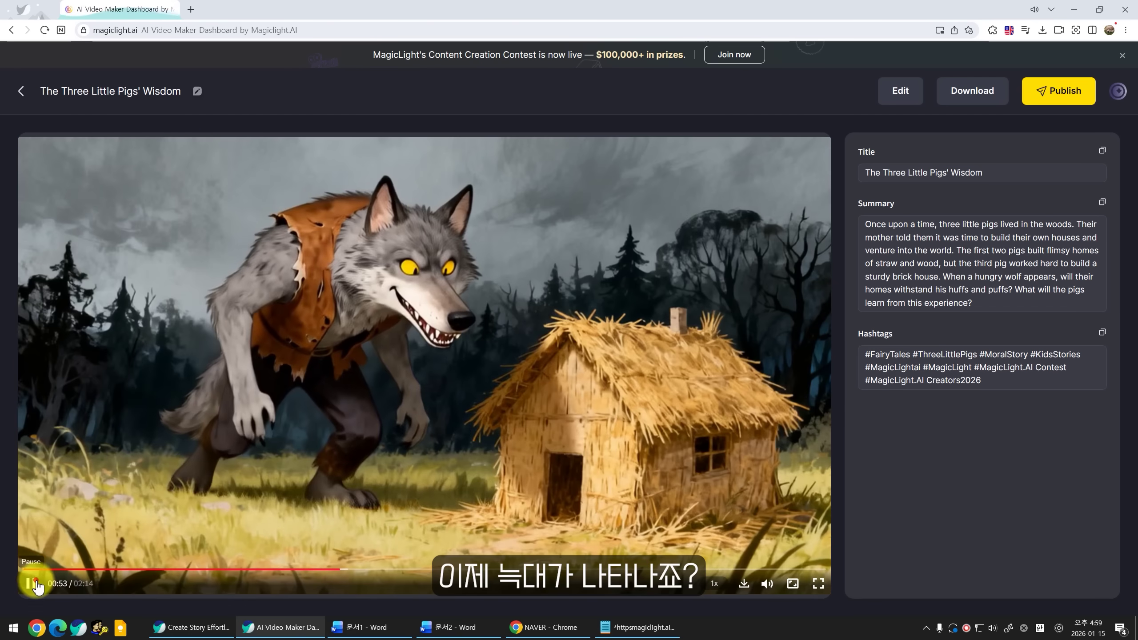
click(393, 435)
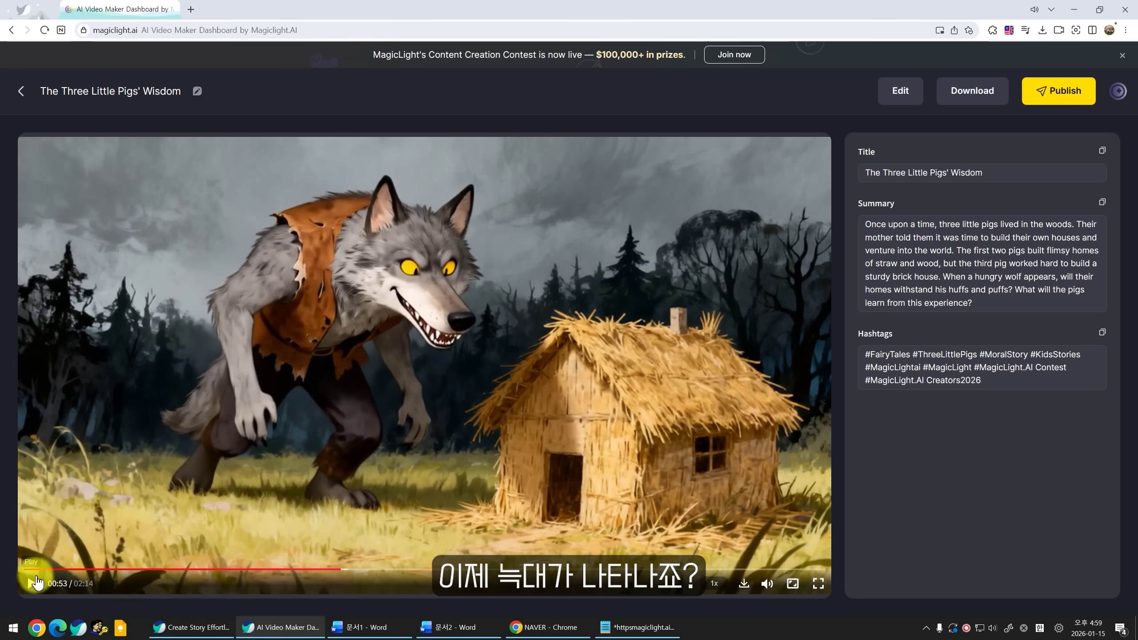
Step: Play more of the three little pigs video, sampling the wolf's attacks up to the three pigs together inside the brick house
click(31, 582)
click(379, 568)
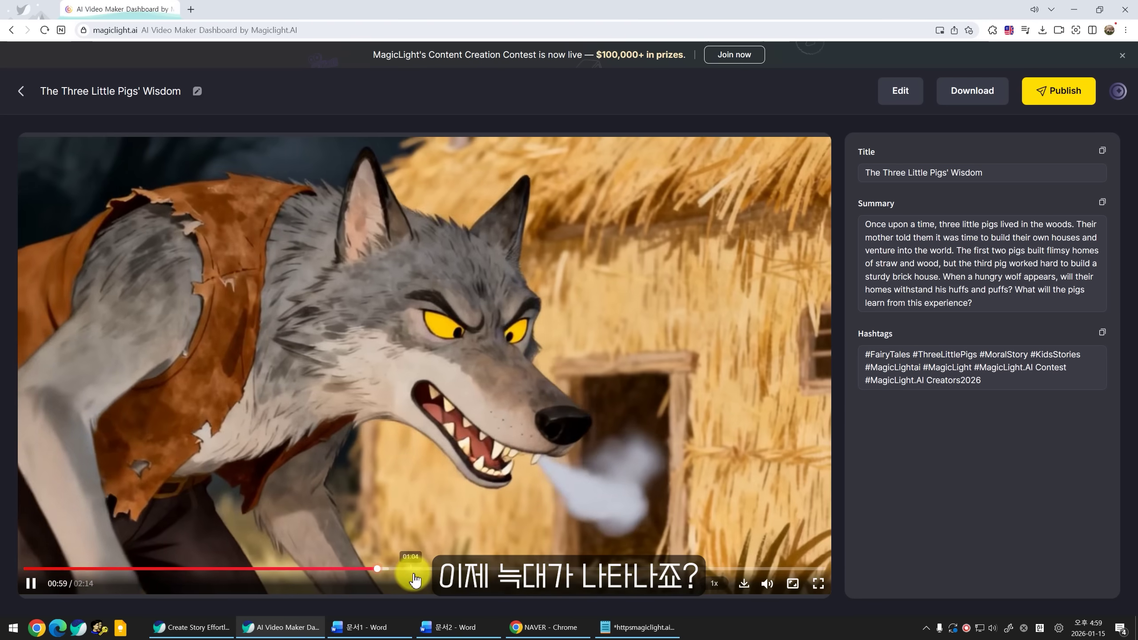
click(488, 346)
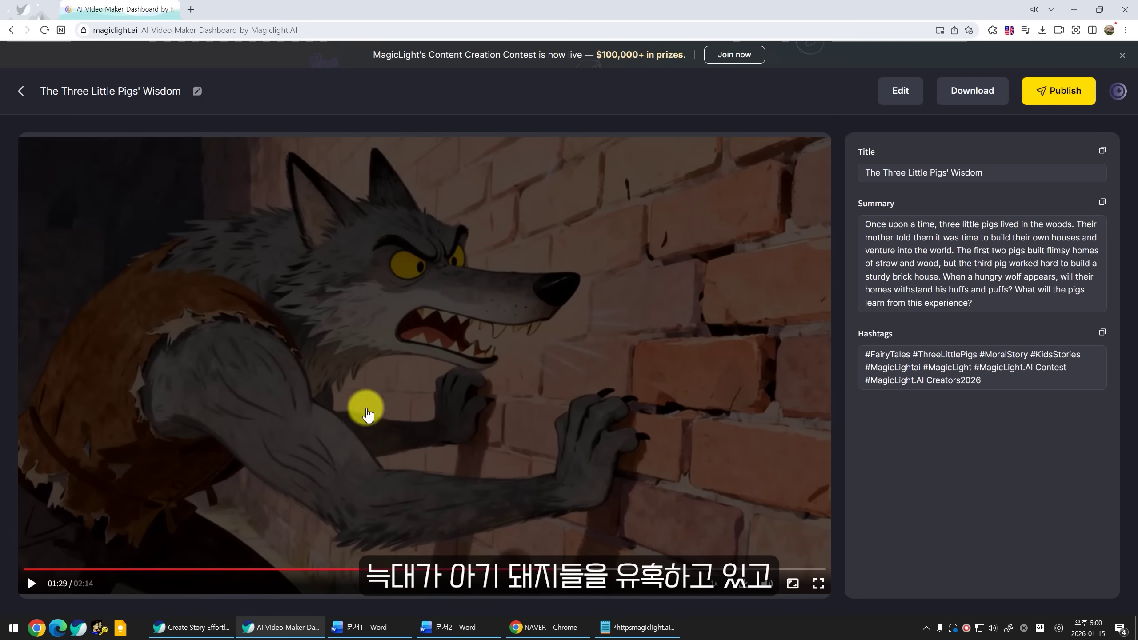
click(579, 558)
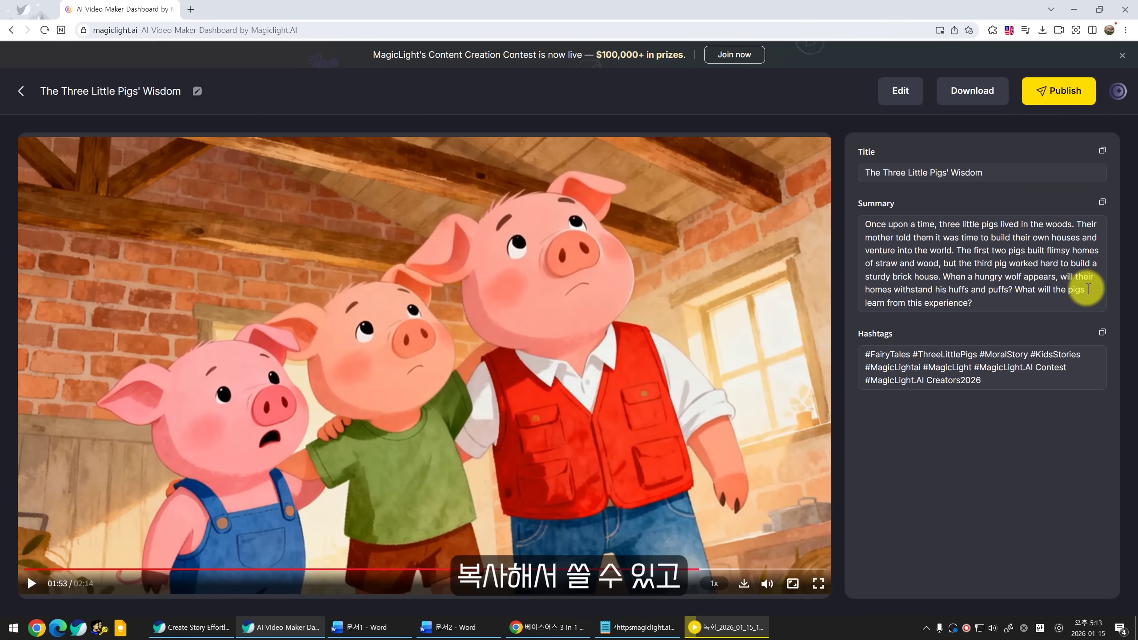
Step: Add #pigstory to the end of the video's hashtags and download the video
click(1027, 384)
text(#pigstory)
click(971, 98)
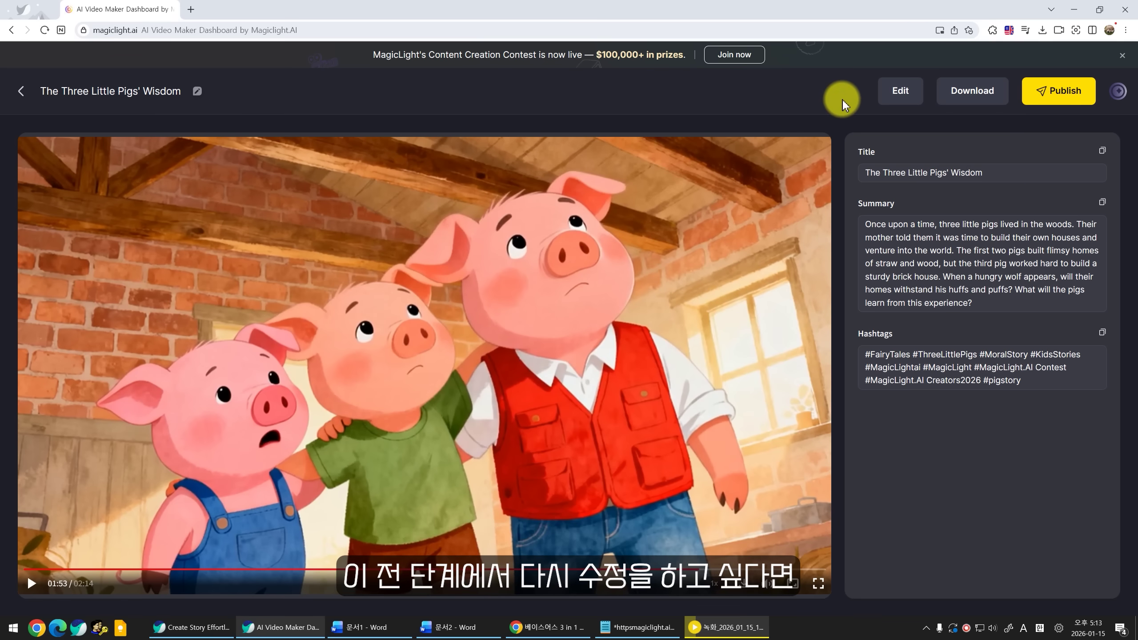
Step: Reopen the three little pigs project for editing and look at storyboards 03 and 04
click(893, 95)
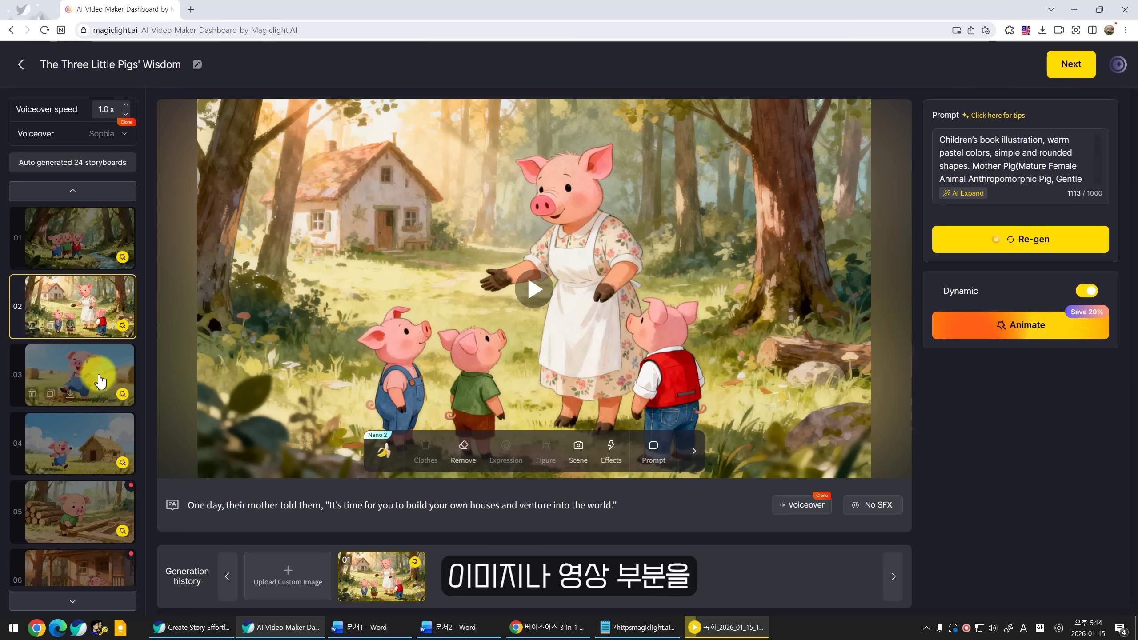
click(107, 381)
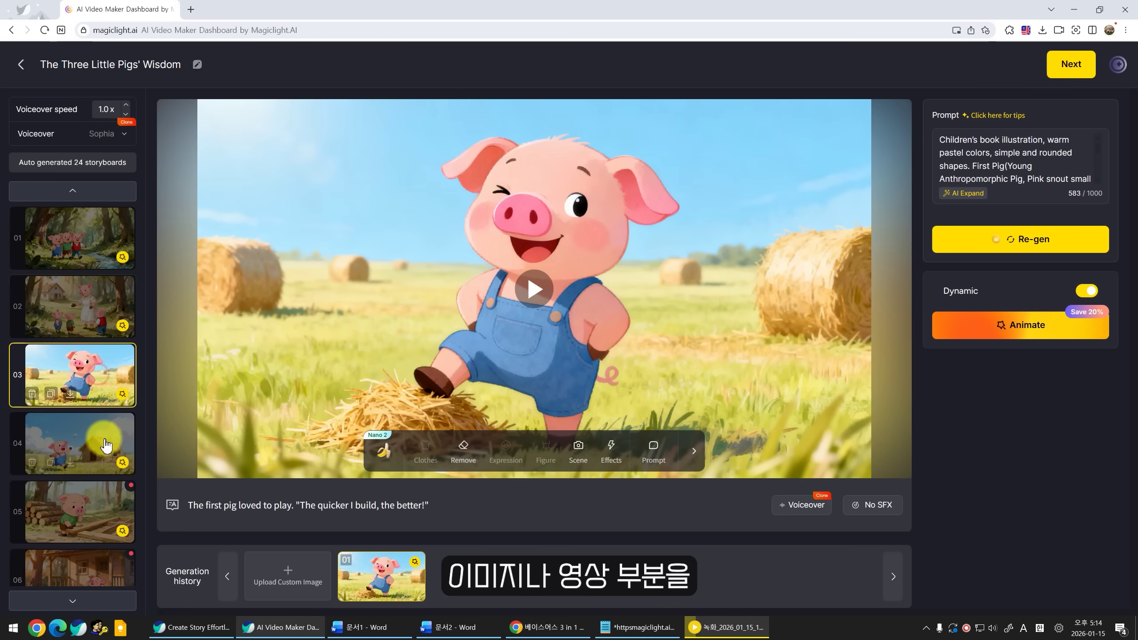
click(103, 439)
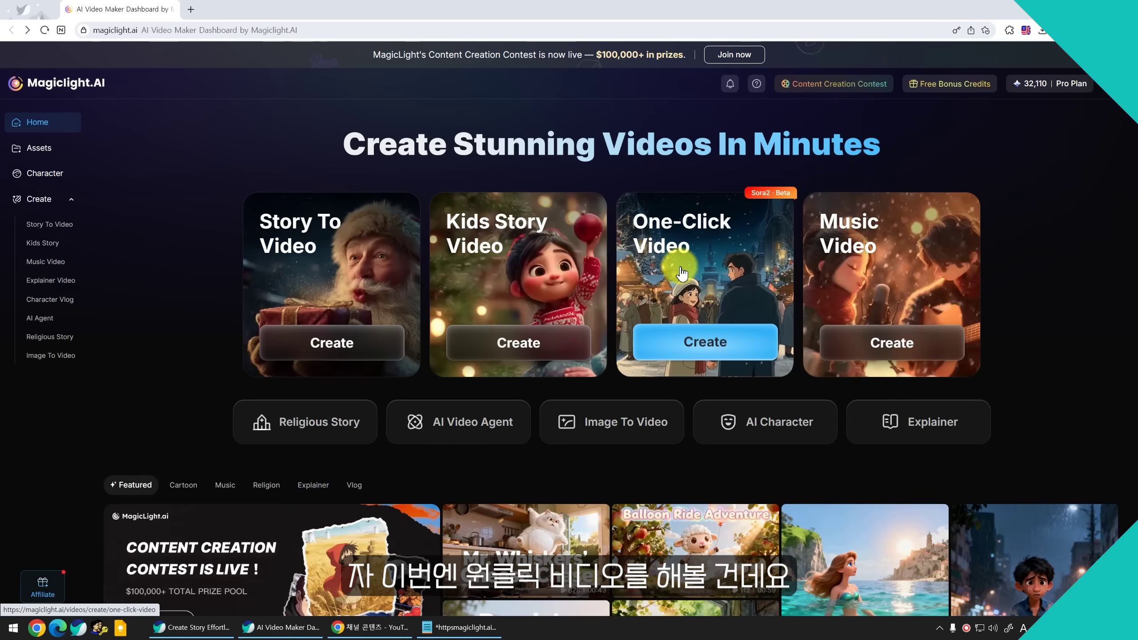
Step: Start a One-Click Video and paste the Korean Heungbu and Nolbu story as its script, checking the text through to the end
click(717, 341)
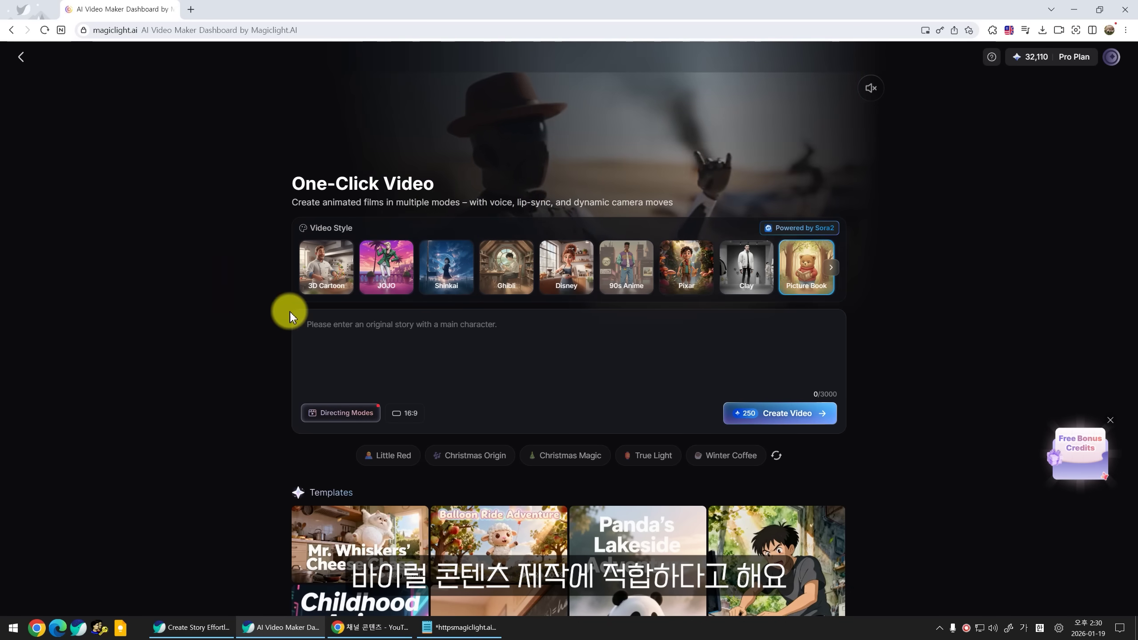
click(359, 331)
key(ctrl+v)
click(442, 349)
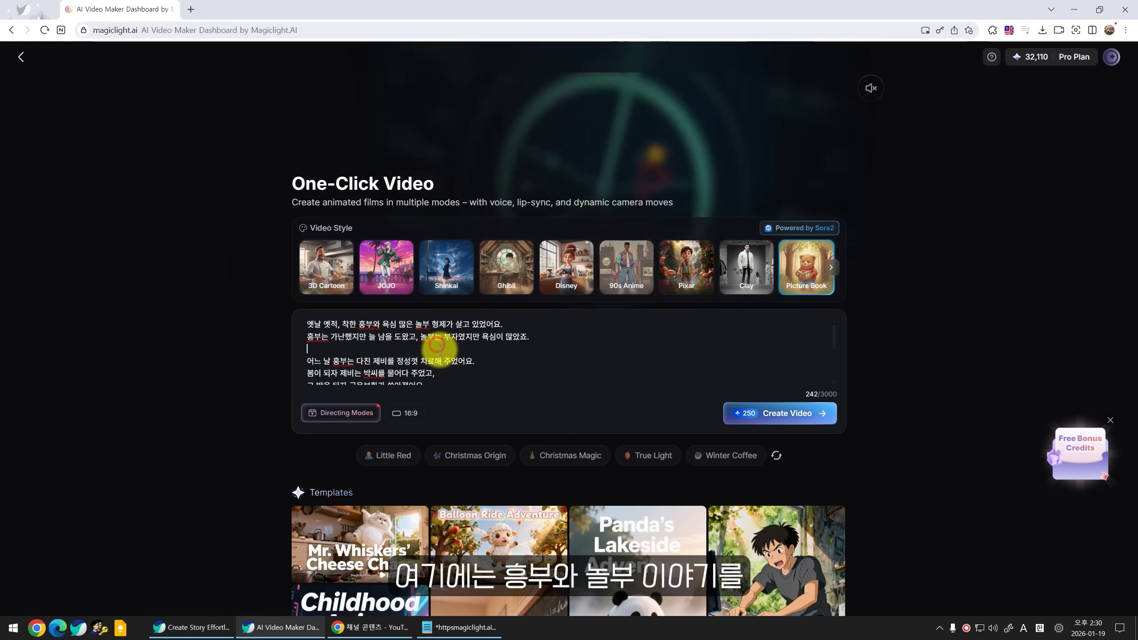
drag(830, 349, 830, 374)
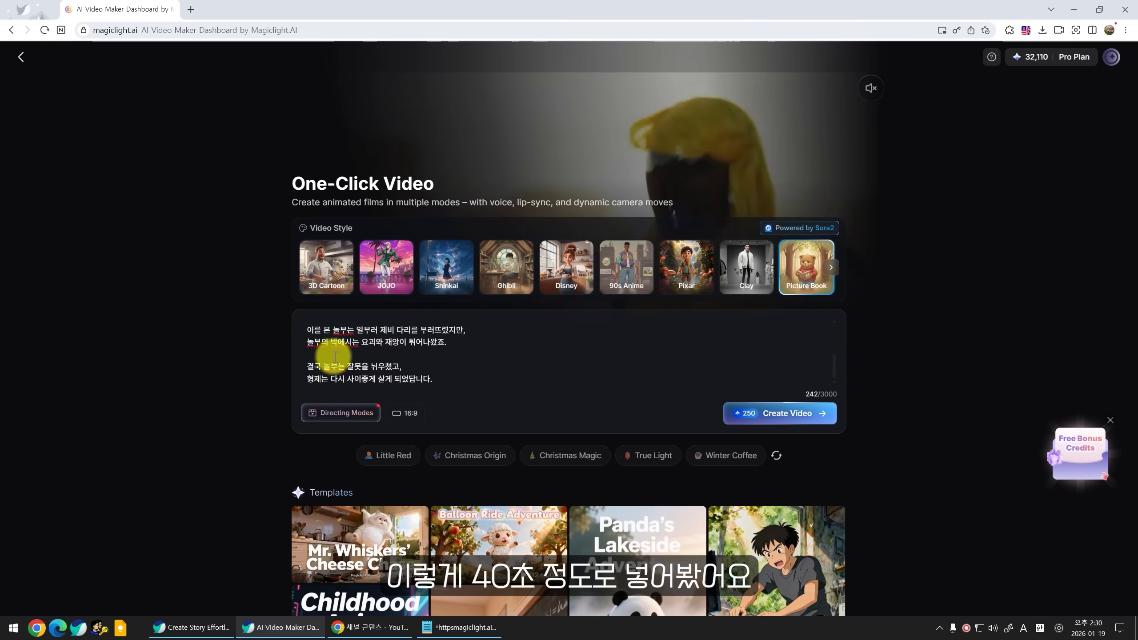
Step: Choose the Pixar video style, create the Heungbu and Nolbu video and accept the three auto-detected characters
click(694, 287)
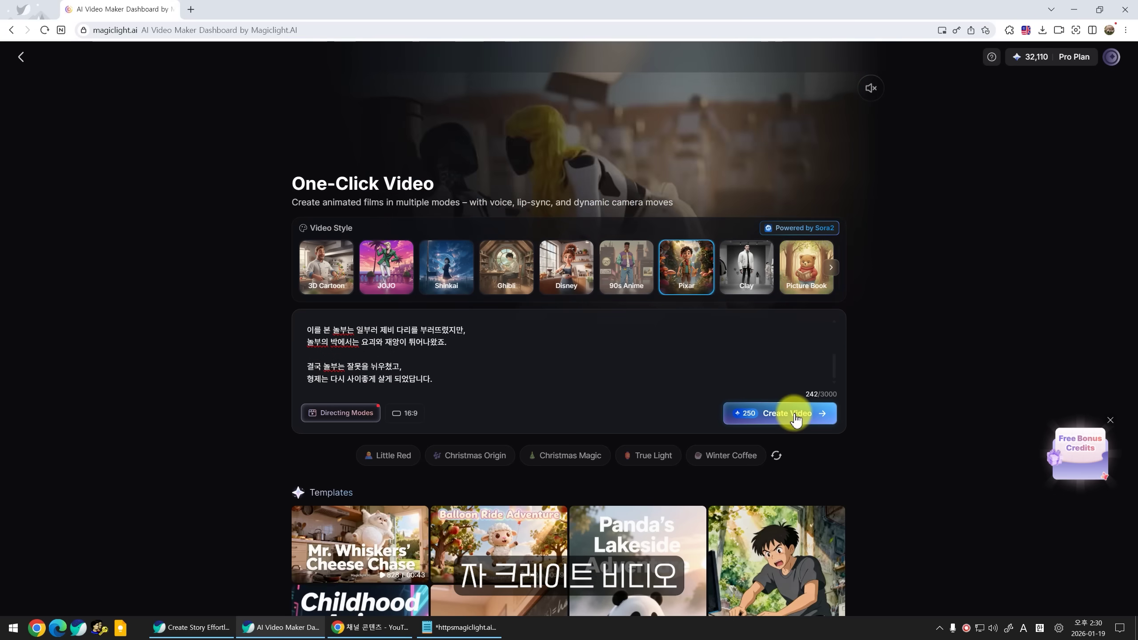
click(795, 414)
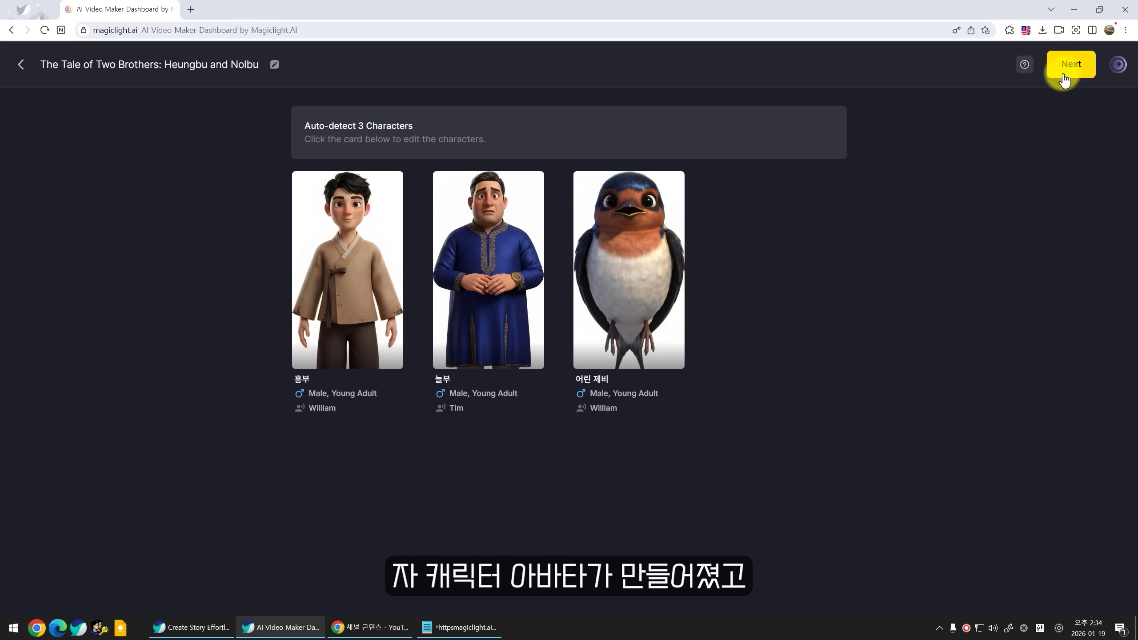
click(1064, 77)
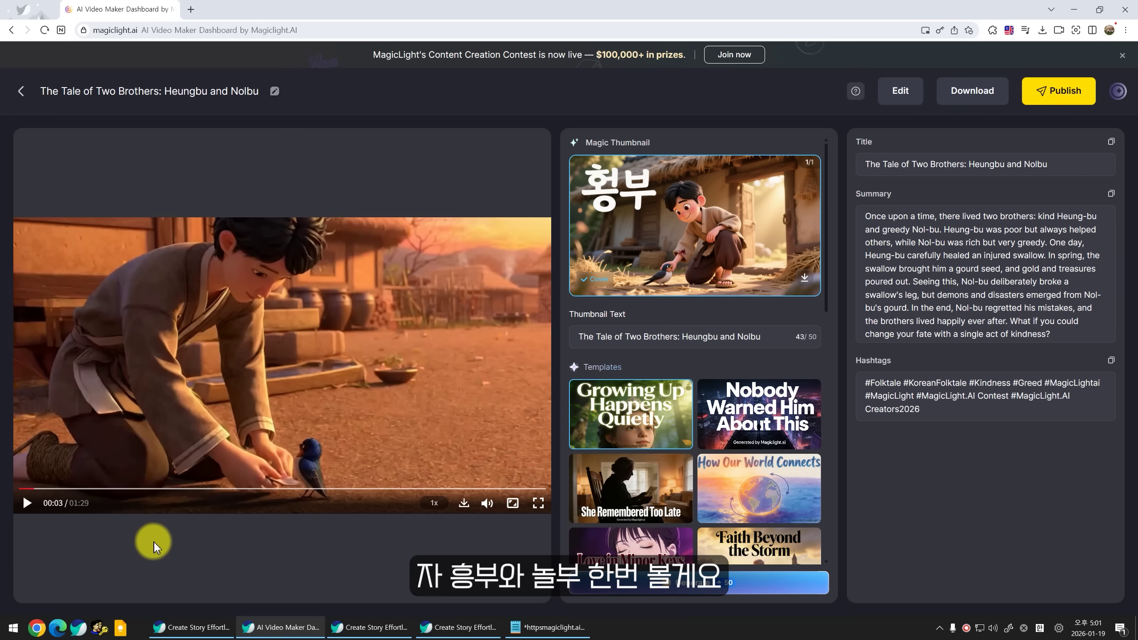
Step: Play the finished Heungbu and Nolbu video in full screen, sampling scenes up to Nolbu running down the lane
click(27, 502)
key(f)
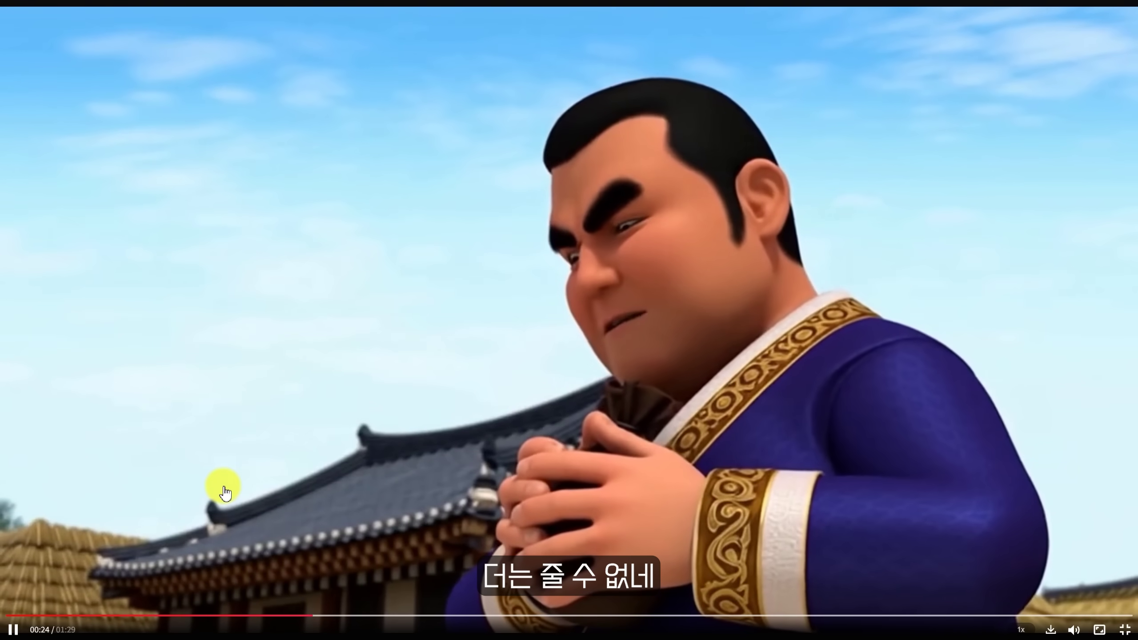
click(680, 303)
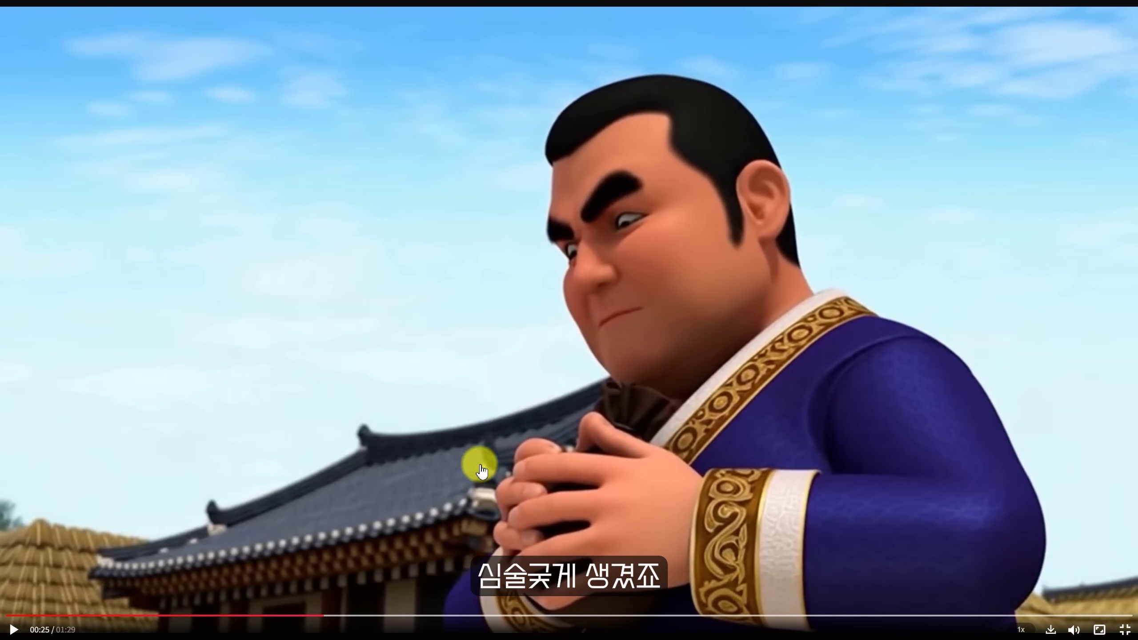
click(444, 616)
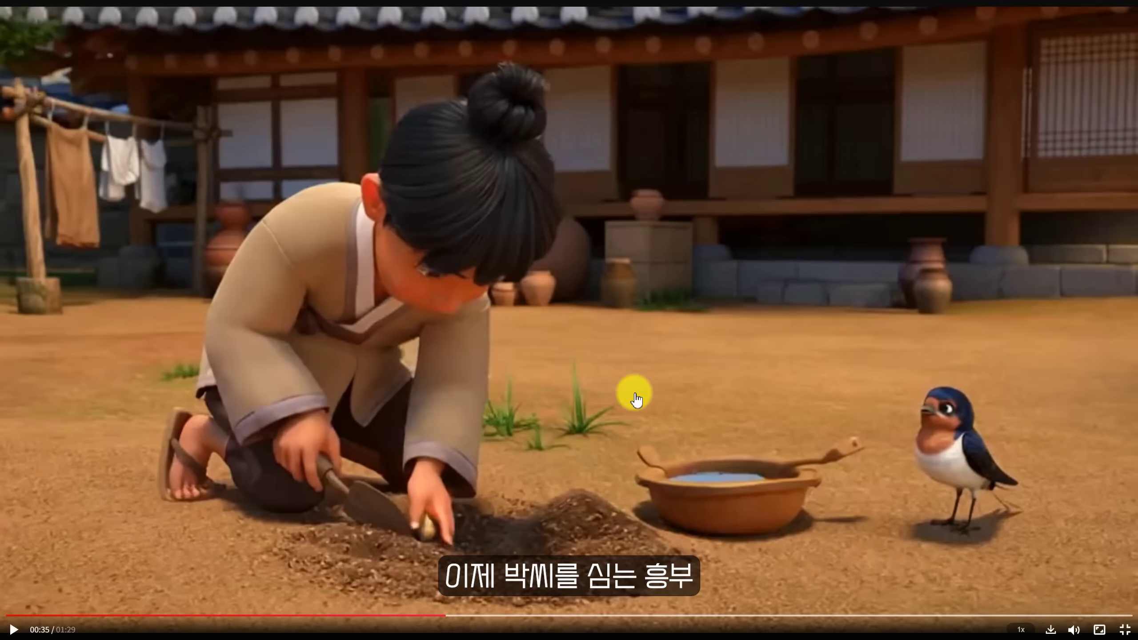
key(Right)
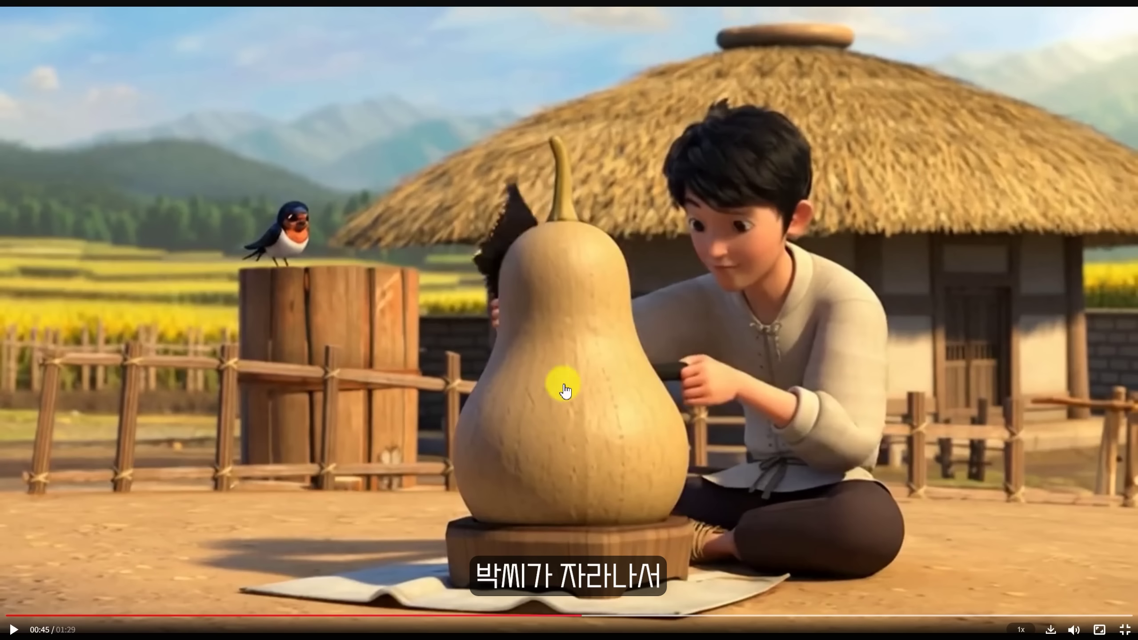
click(627, 616)
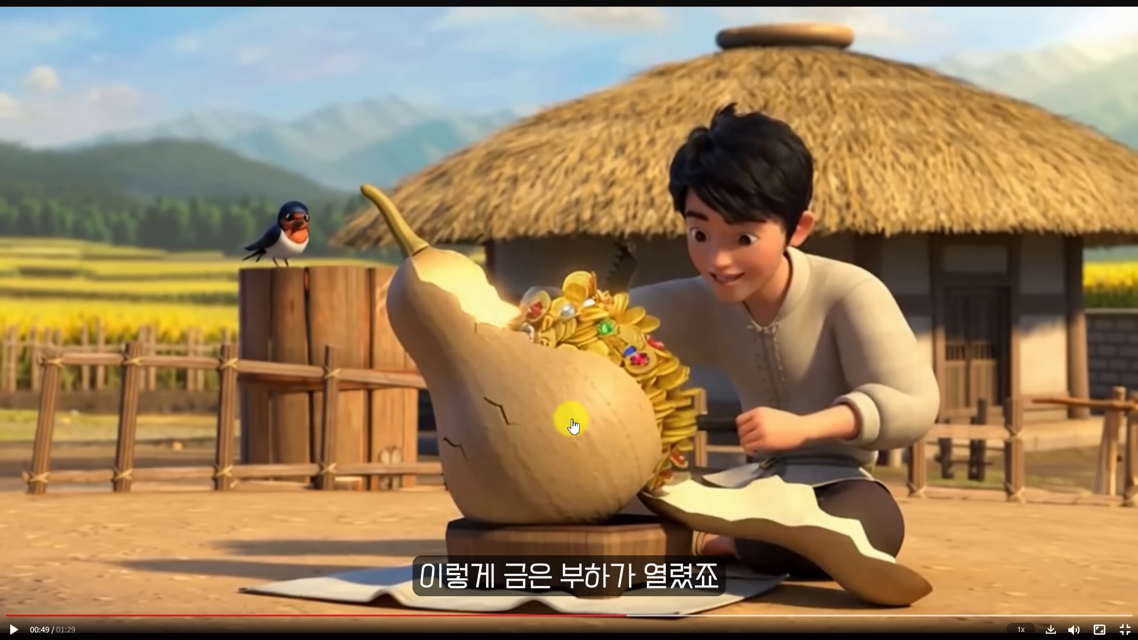
click(713, 616)
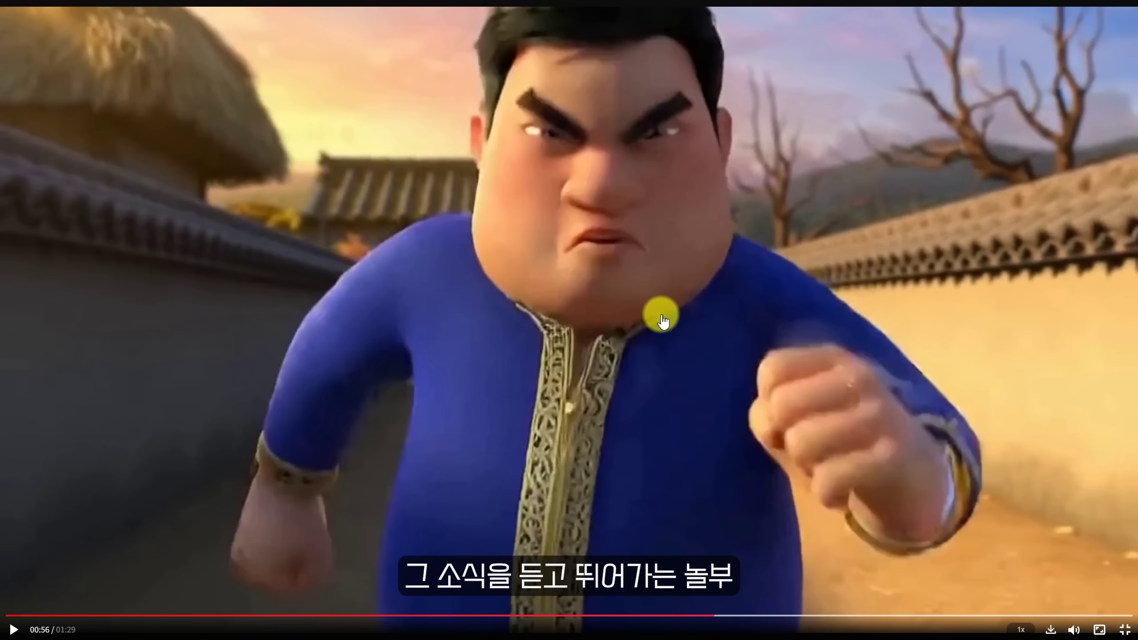
Step: Play the rest of the Heungbu and Nolbu video in short stretches, from Nolbu's run through the demons bursting from the gourd
click(381, 384)
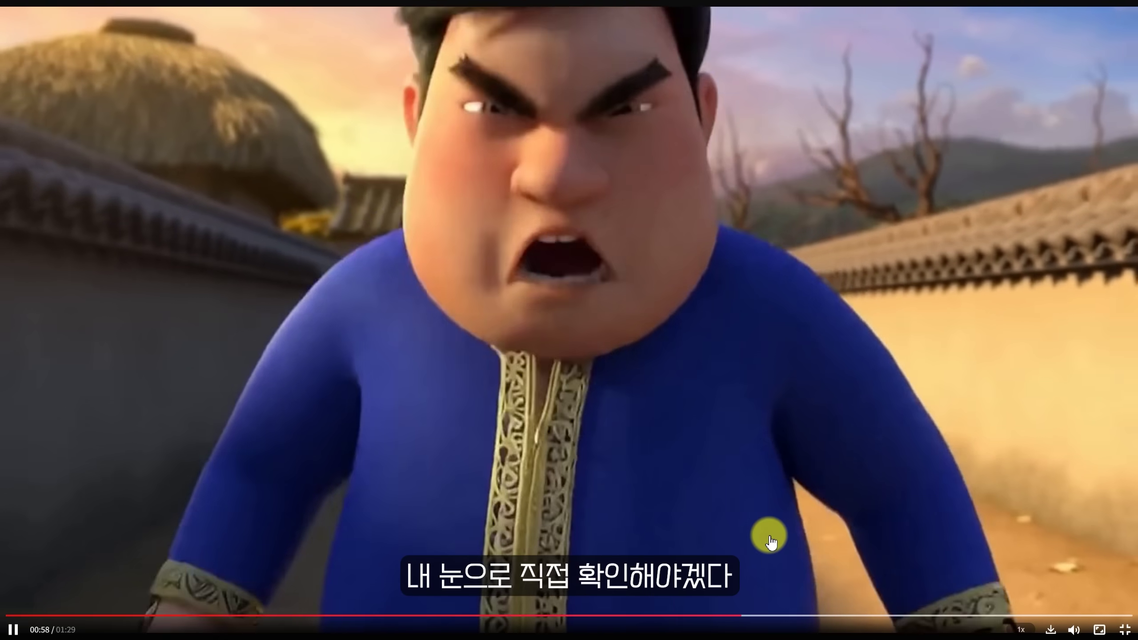
click(690, 517)
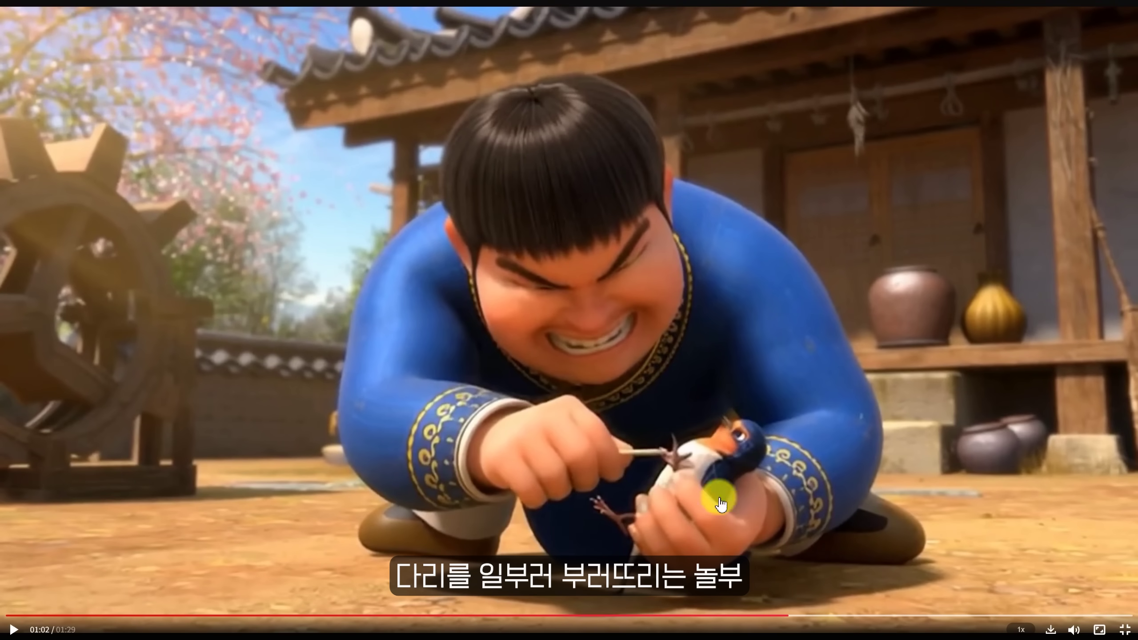
click(746, 458)
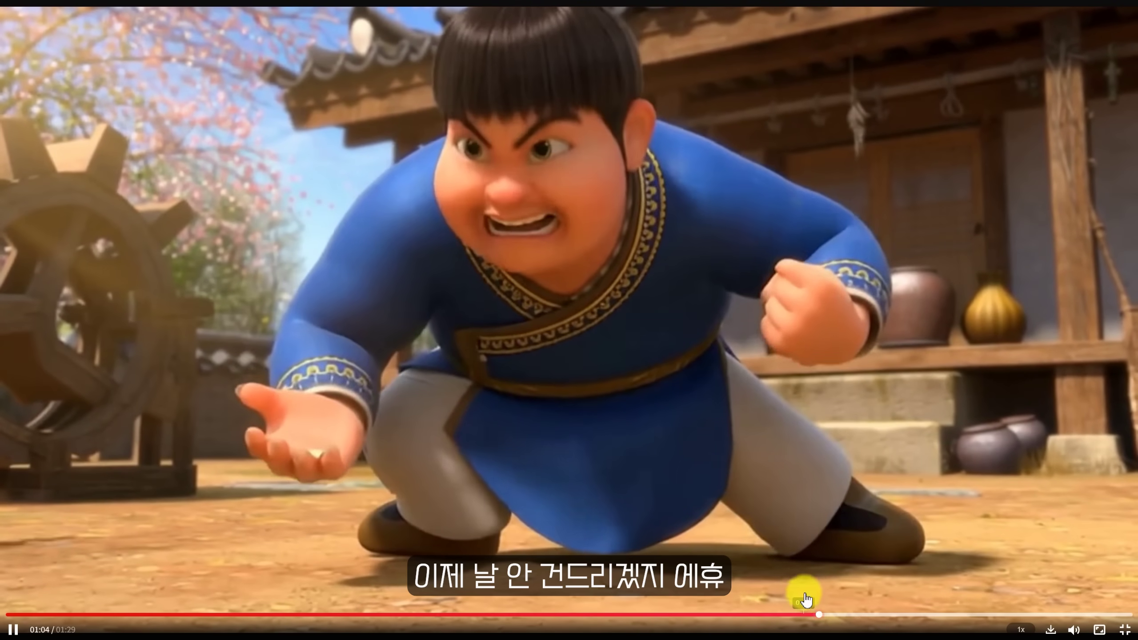
click(572, 325)
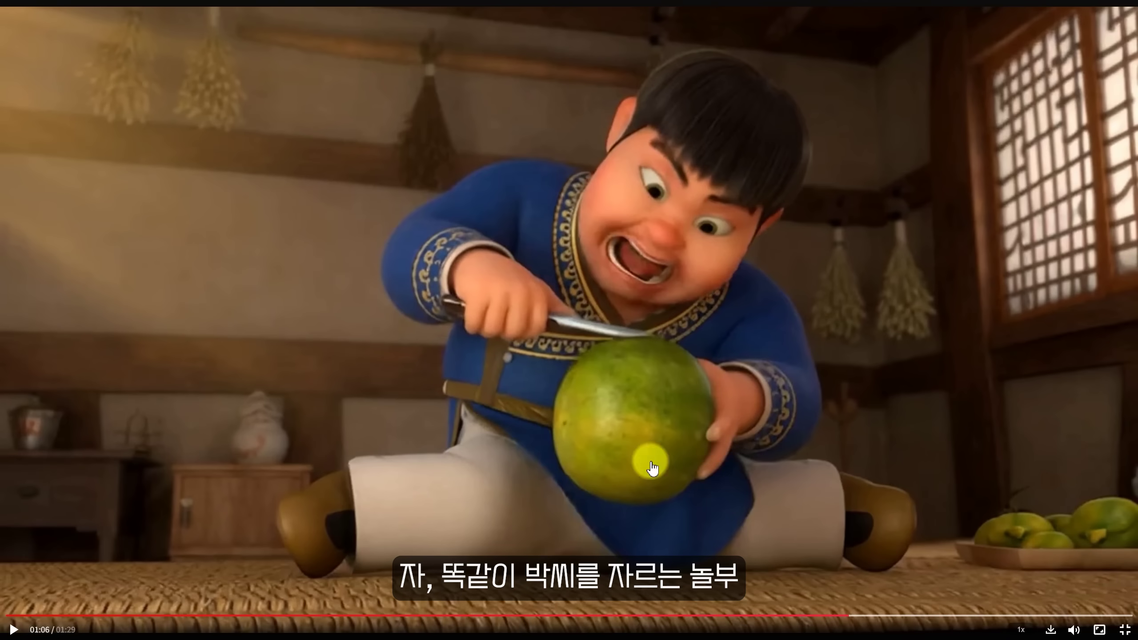
click(783, 486)
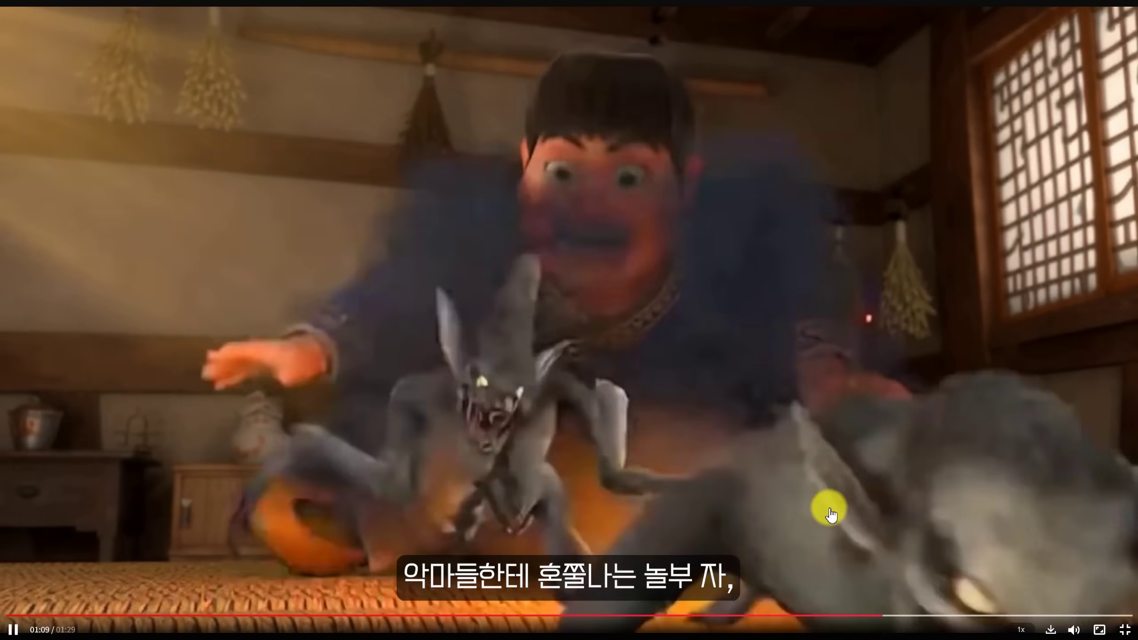
click(665, 452)
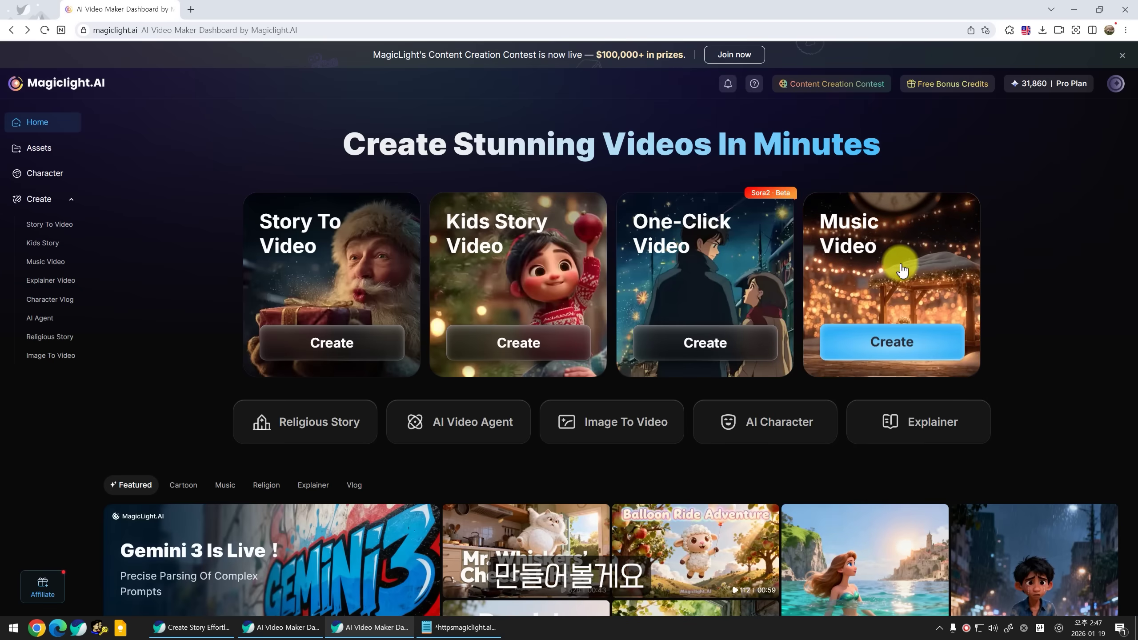
Step: Start a Music Video, check the custom song description and genre options, and load the suggested song Old MacDonald Had a Farm with its lyrics
click(944, 274)
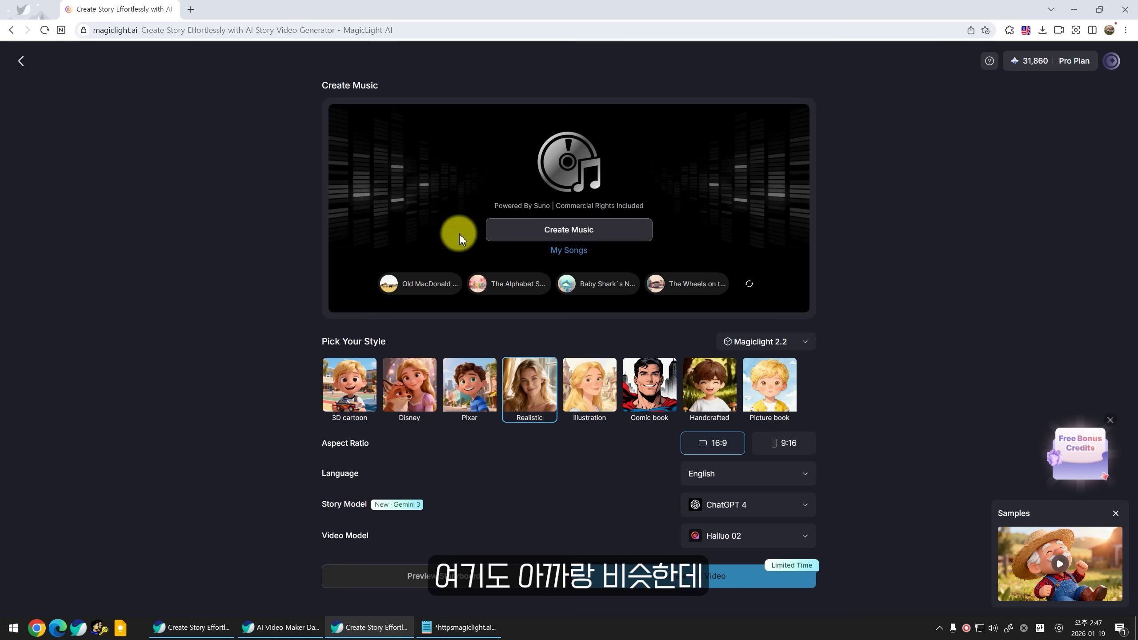
click(608, 235)
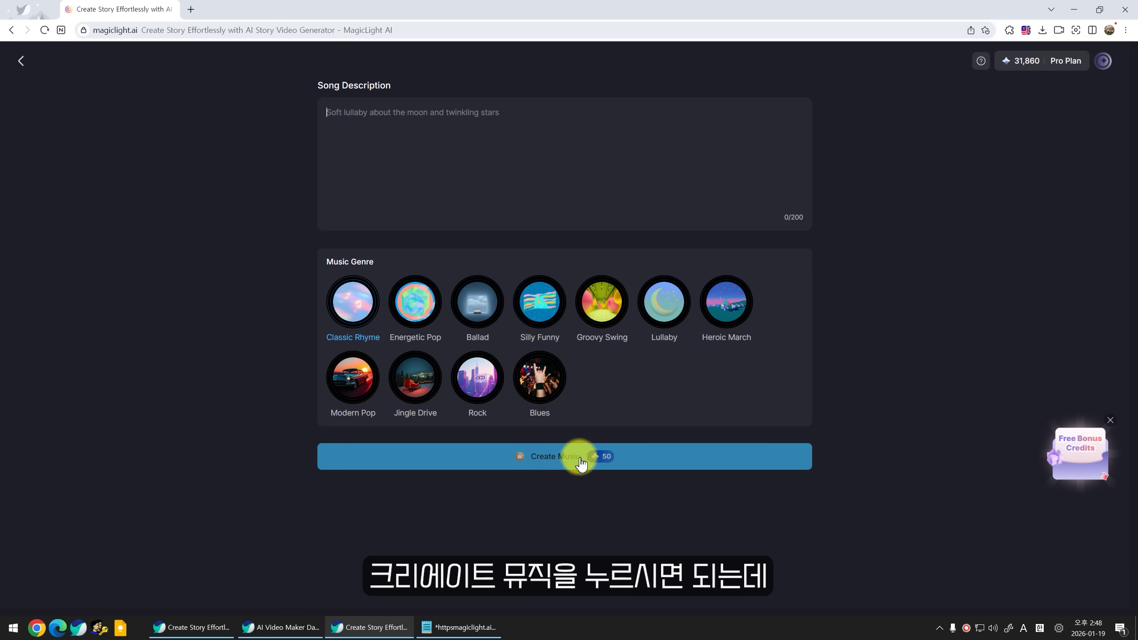
key(alt+Left)
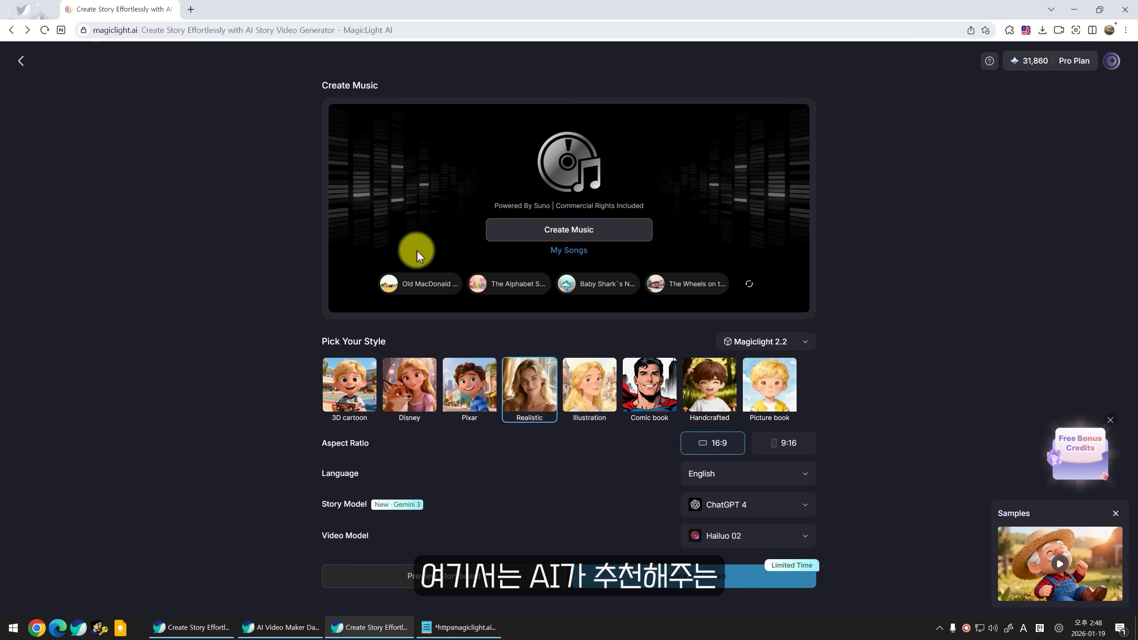
click(428, 286)
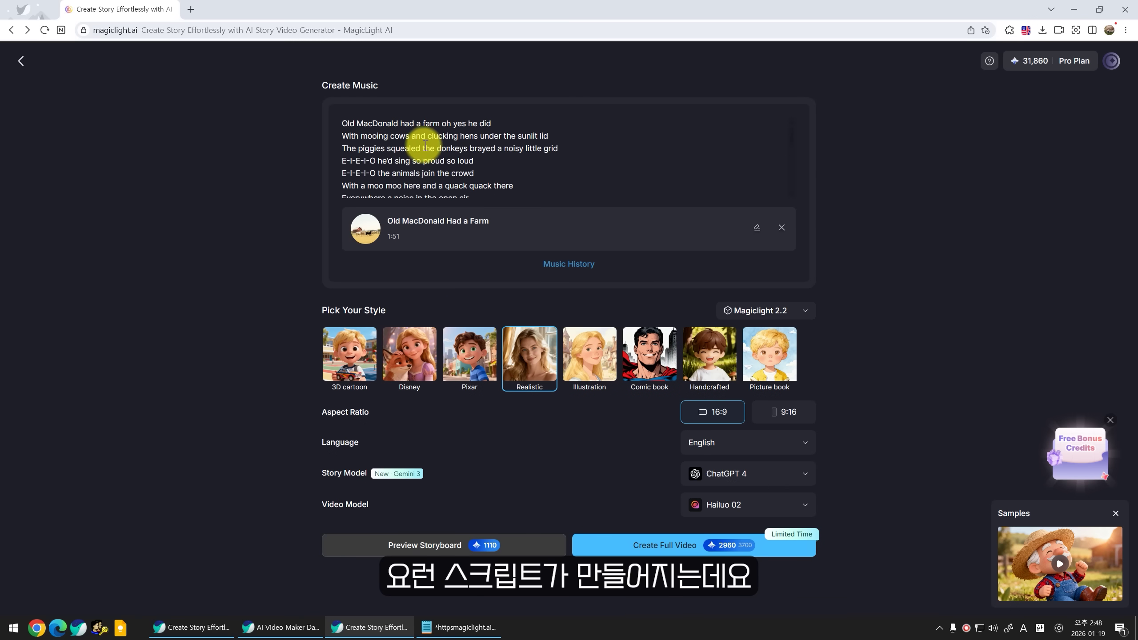
scroll(426, 161, down, 5)
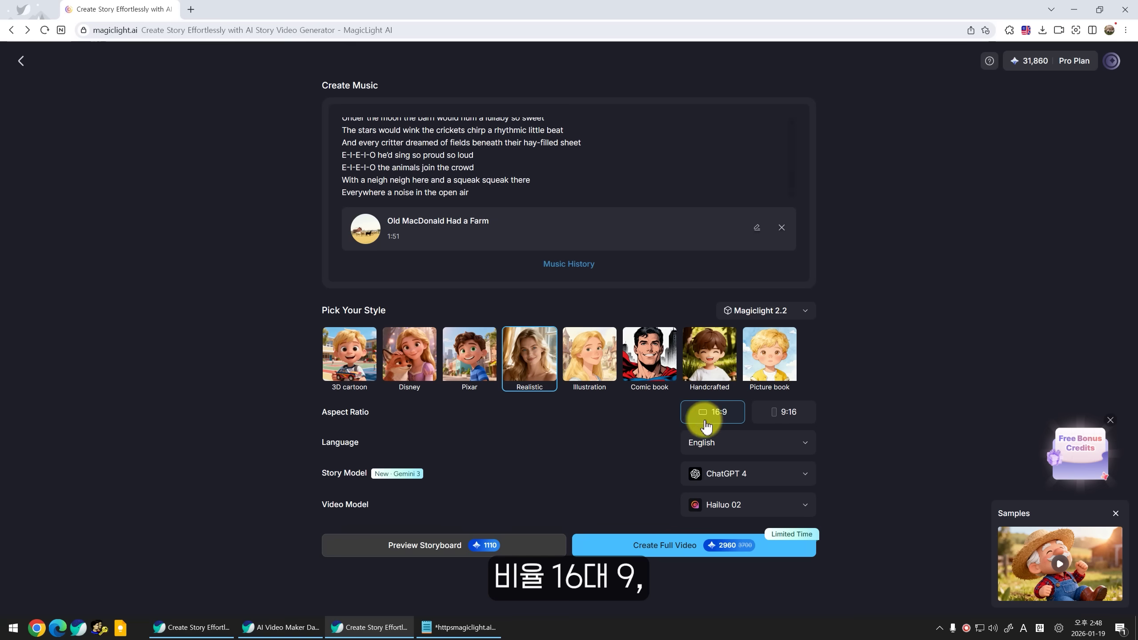
Step: Keep ChatGPT 4 as the story model and Hailuo 02 as the video model, and generate the music video's storyboard preview
click(744, 474)
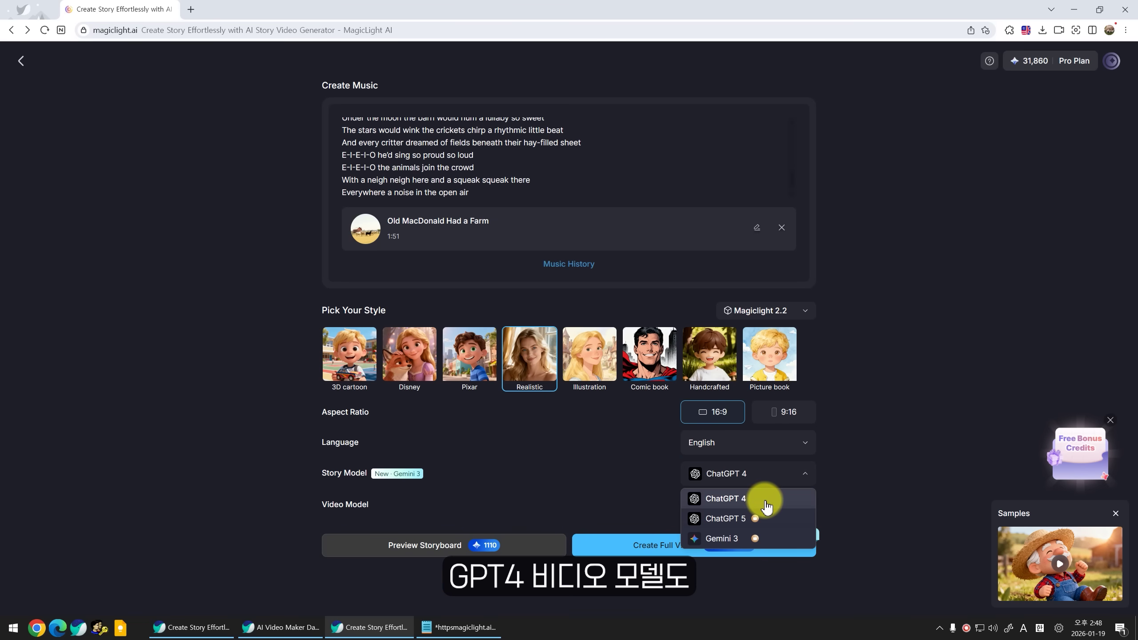
click(766, 500)
click(736, 504)
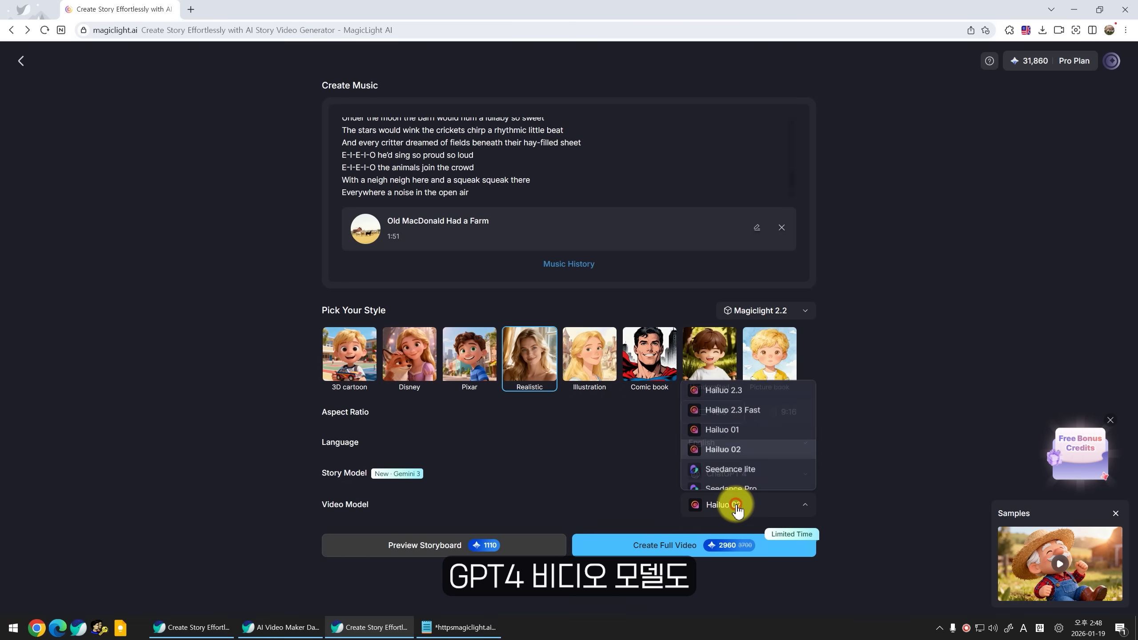
click(751, 450)
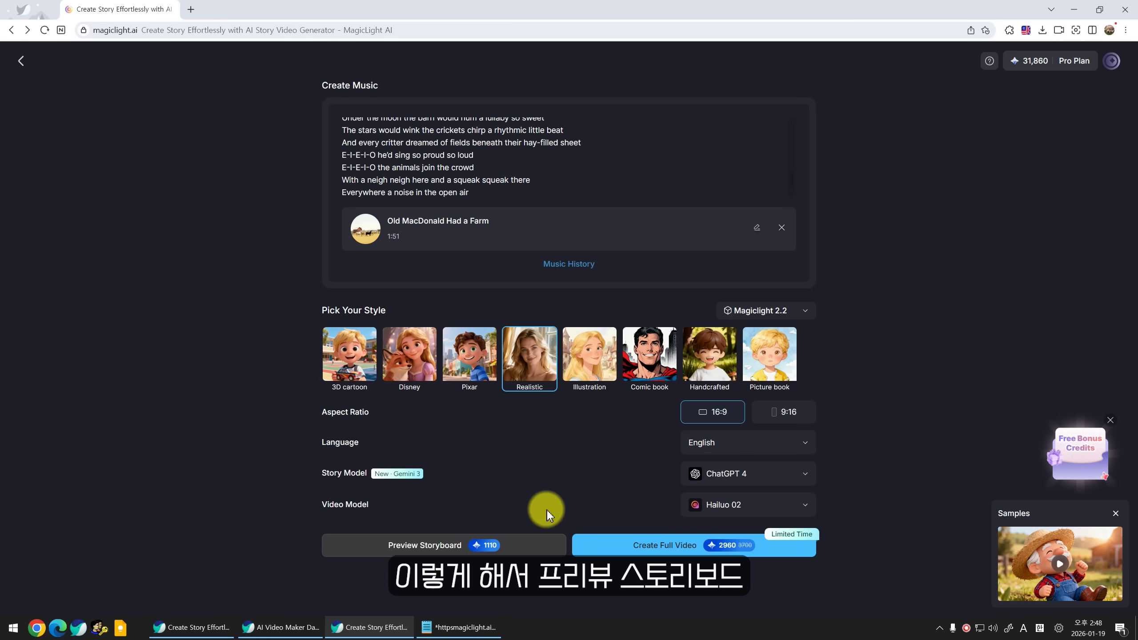
click(423, 547)
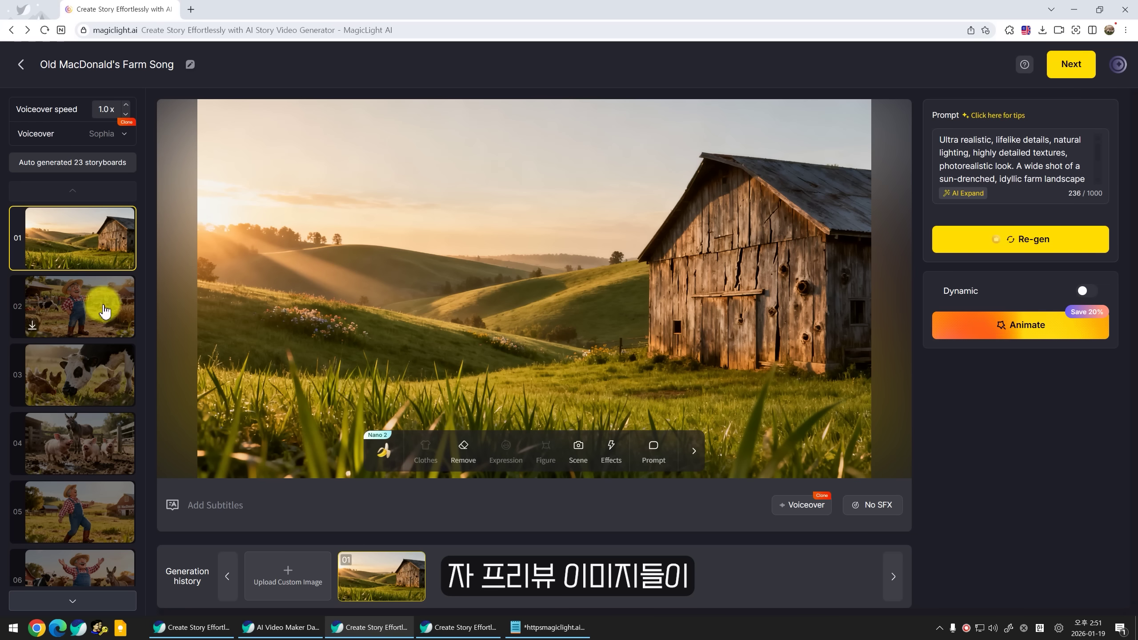
Step: Look through the Old MacDonald storyboard preview images, from the farmer in scene 02 to the night and sleeping-animal scenes and scene 19
click(96, 307)
click(101, 440)
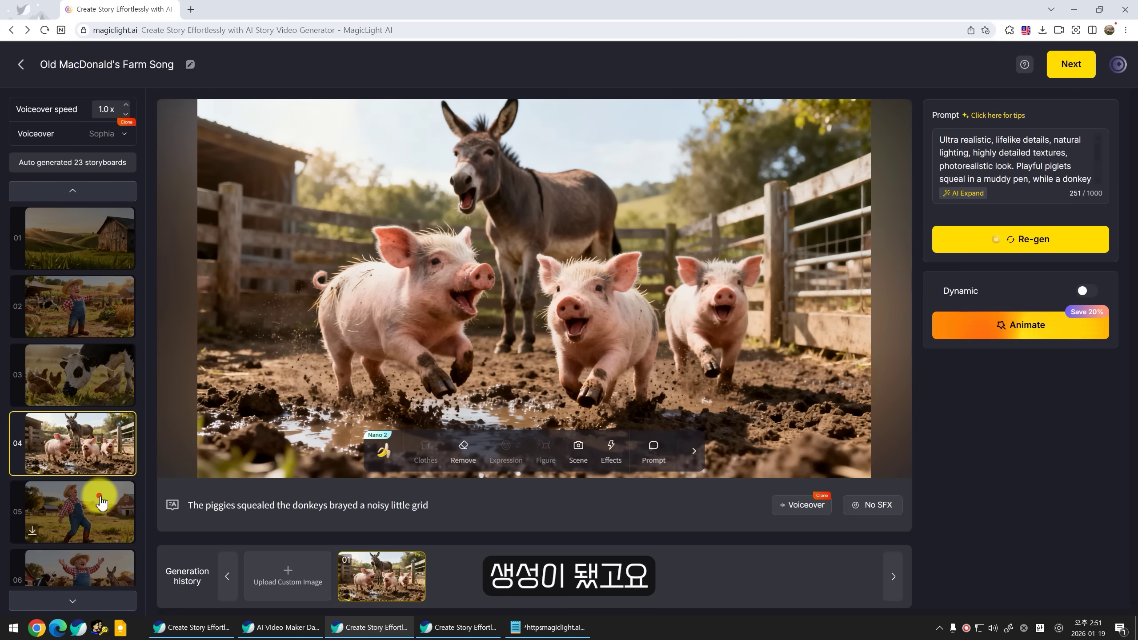
click(101, 502)
click(95, 452)
click(89, 507)
click(90, 462)
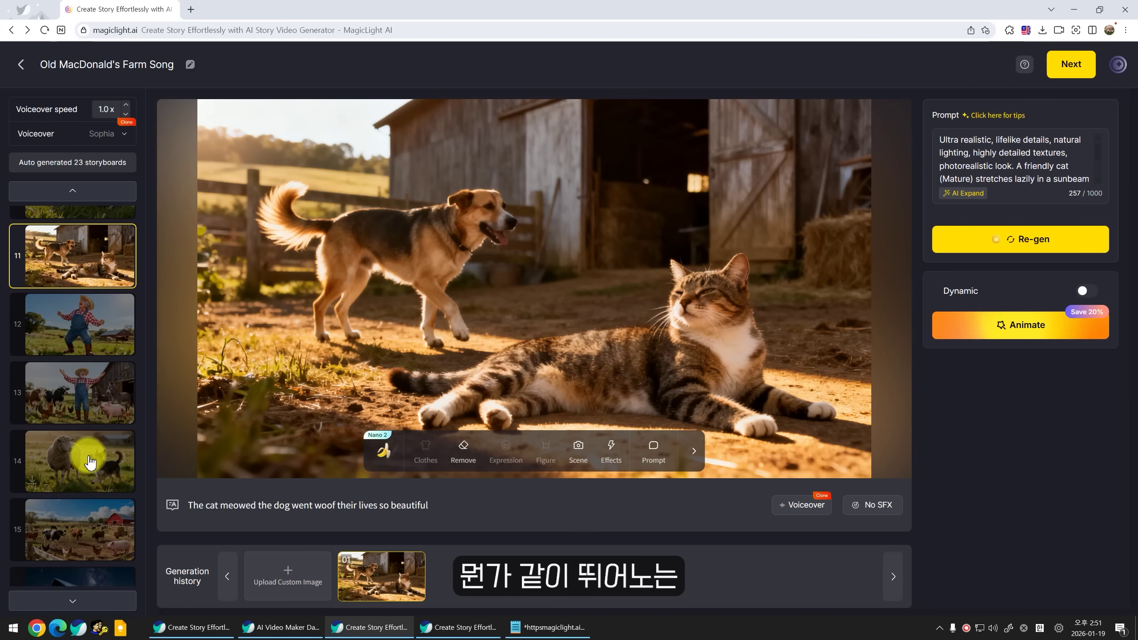
click(94, 526)
click(118, 417)
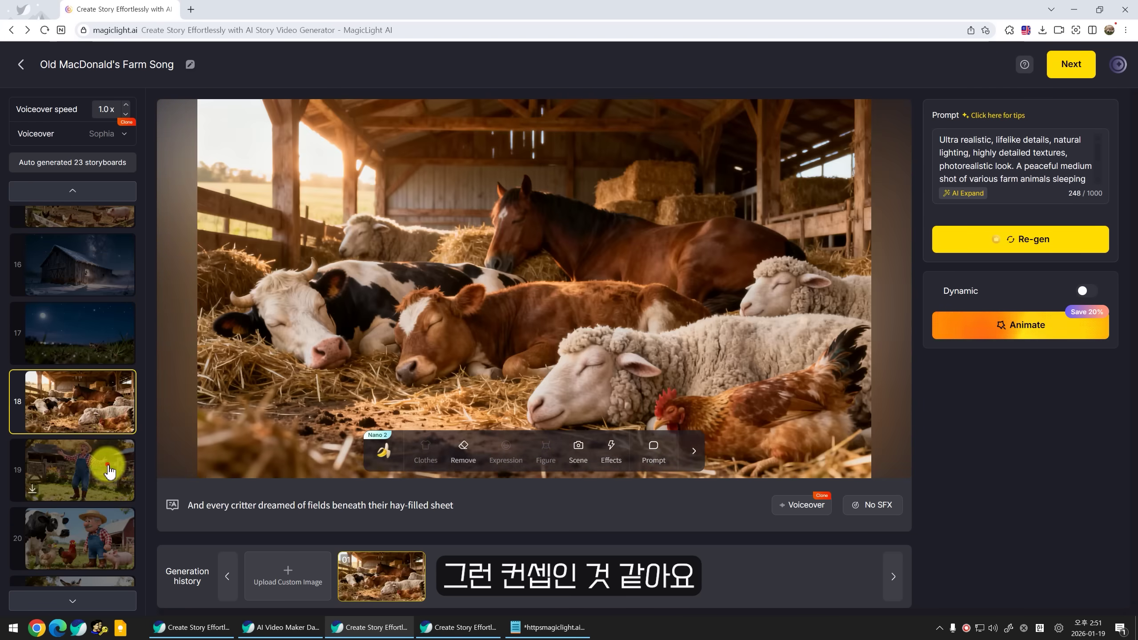
click(67, 482)
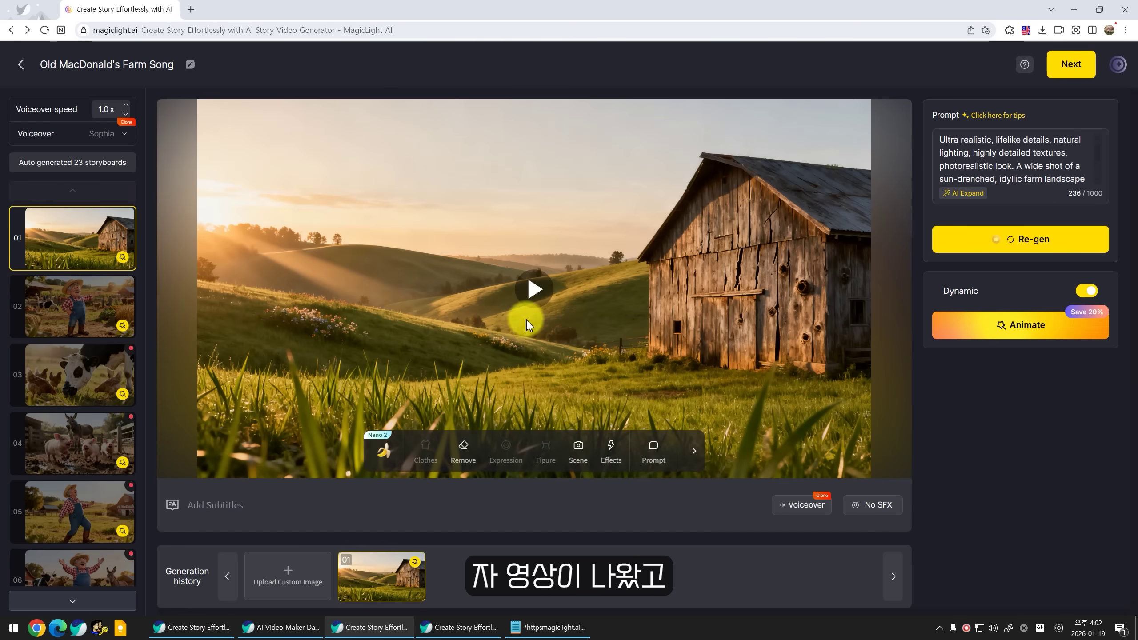
Step: Look through the animated Old MacDonald scenes up to the grazing sheep in scene 09
scroll(72, 336, down, 3)
click(74, 359)
click(77, 425)
click(80, 493)
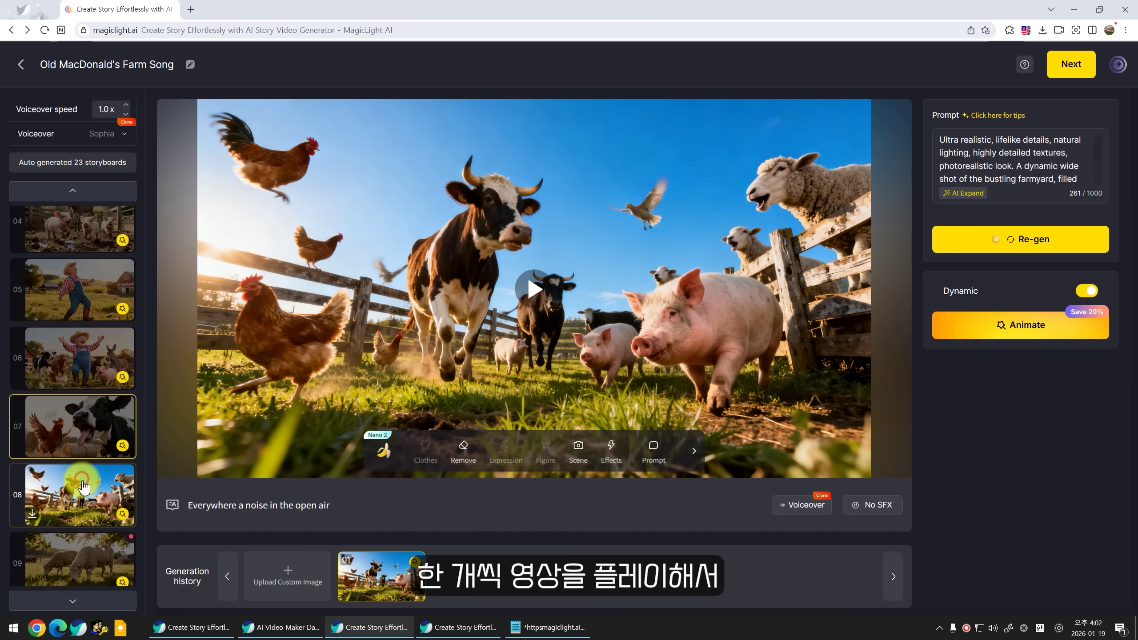
click(83, 478)
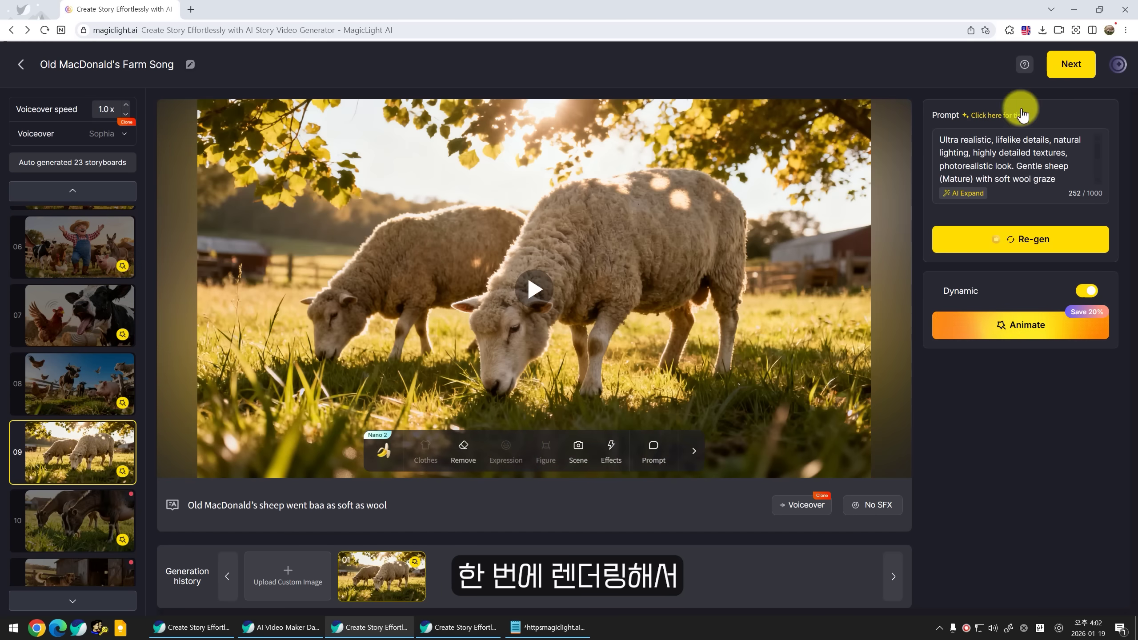
Step: Proceed to the subtitle settings and generate the music video in 16:9 at High (1080p) resolution
click(1084, 67)
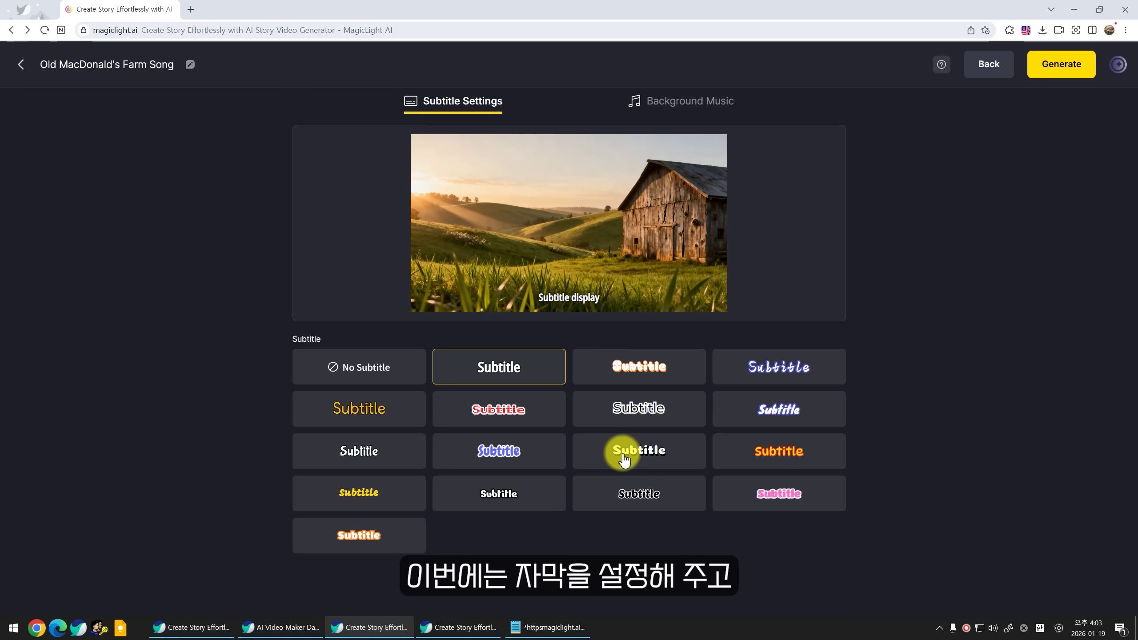
click(1058, 64)
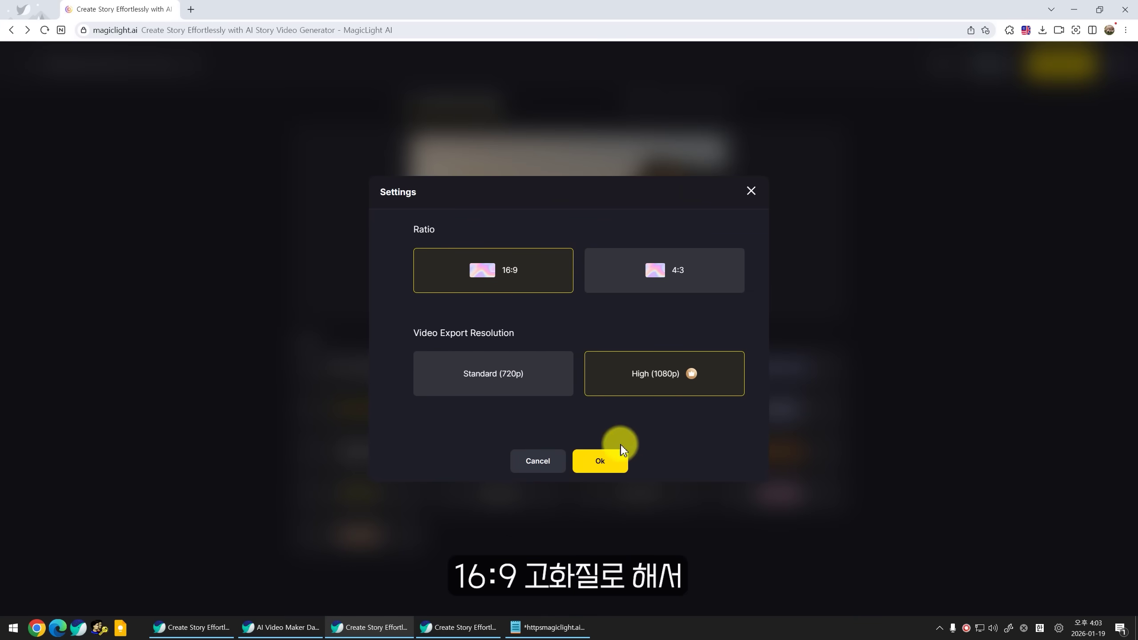
click(600, 461)
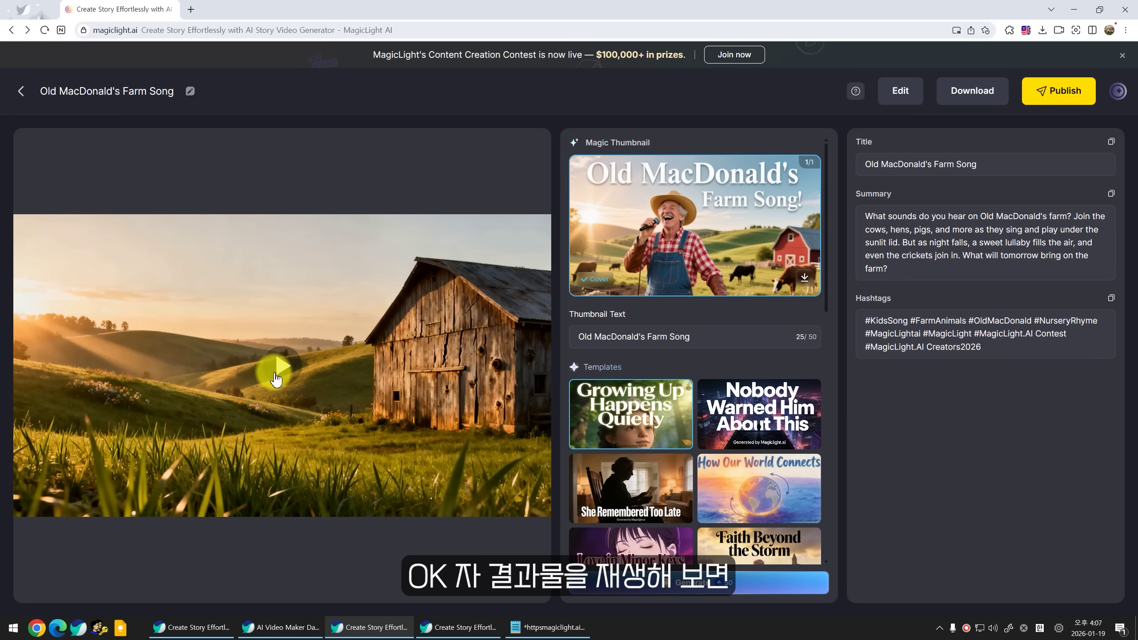
Step: Play the finished Old MacDonald's Farm Song video, sampling scenes from the intro to near the end, and pause it
click(276, 379)
click(51, 491)
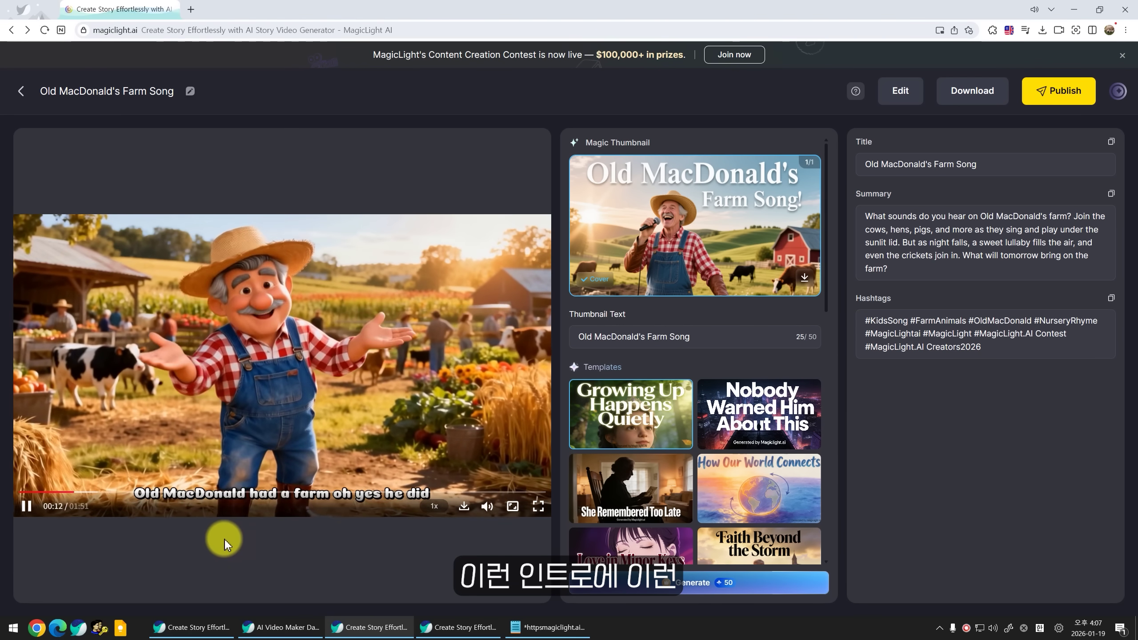
click(157, 491)
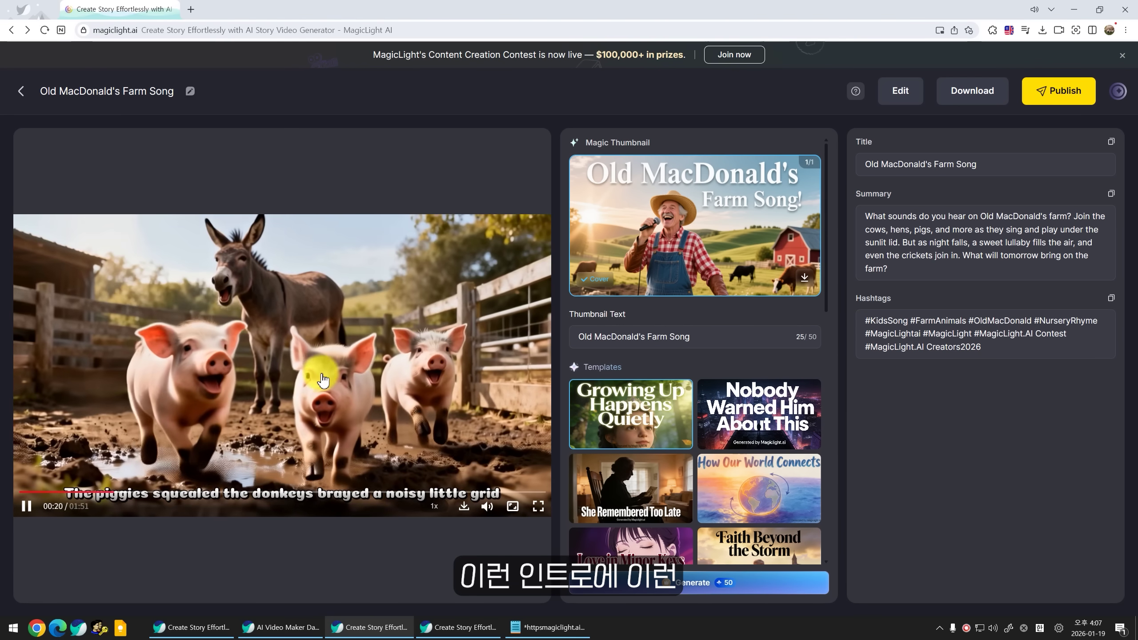
click(221, 492)
click(265, 491)
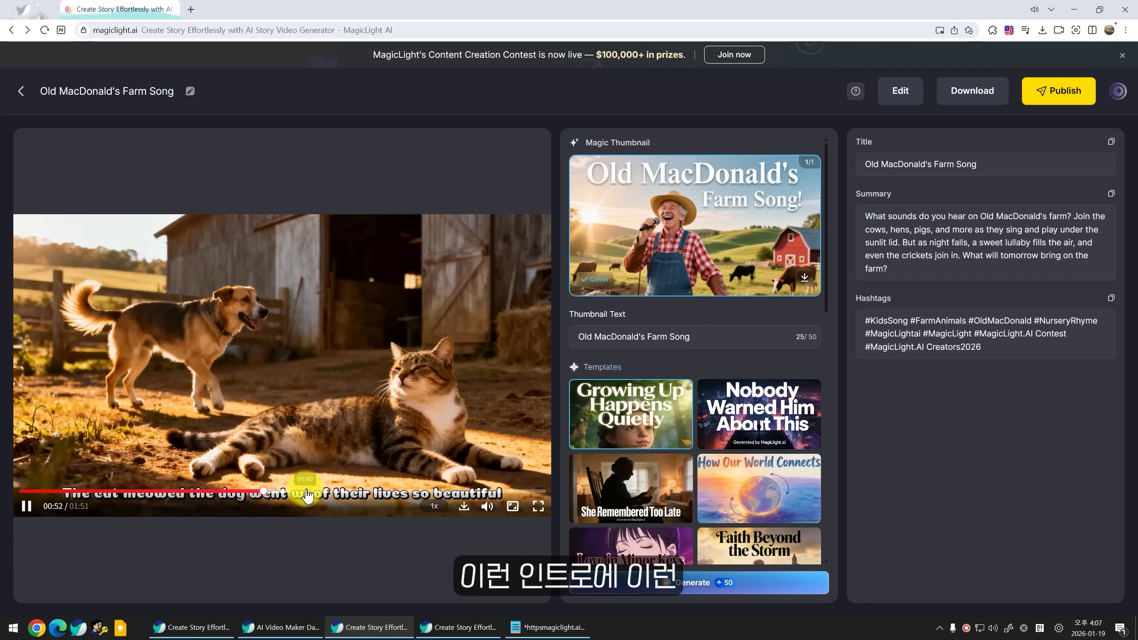
click(356, 491)
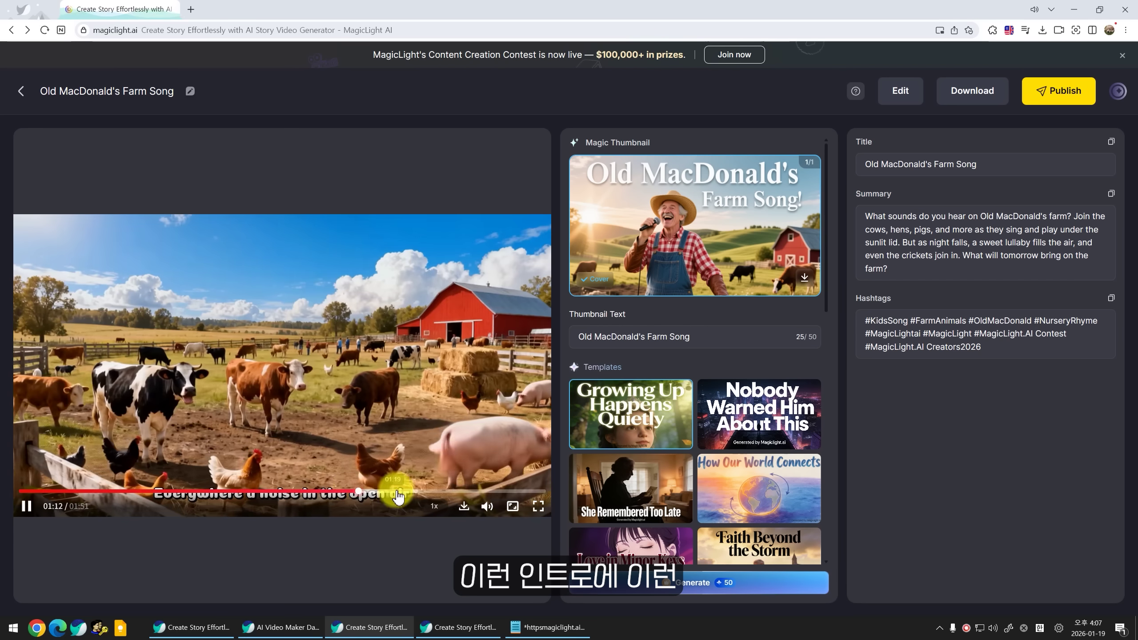
click(511, 491)
click(26, 506)
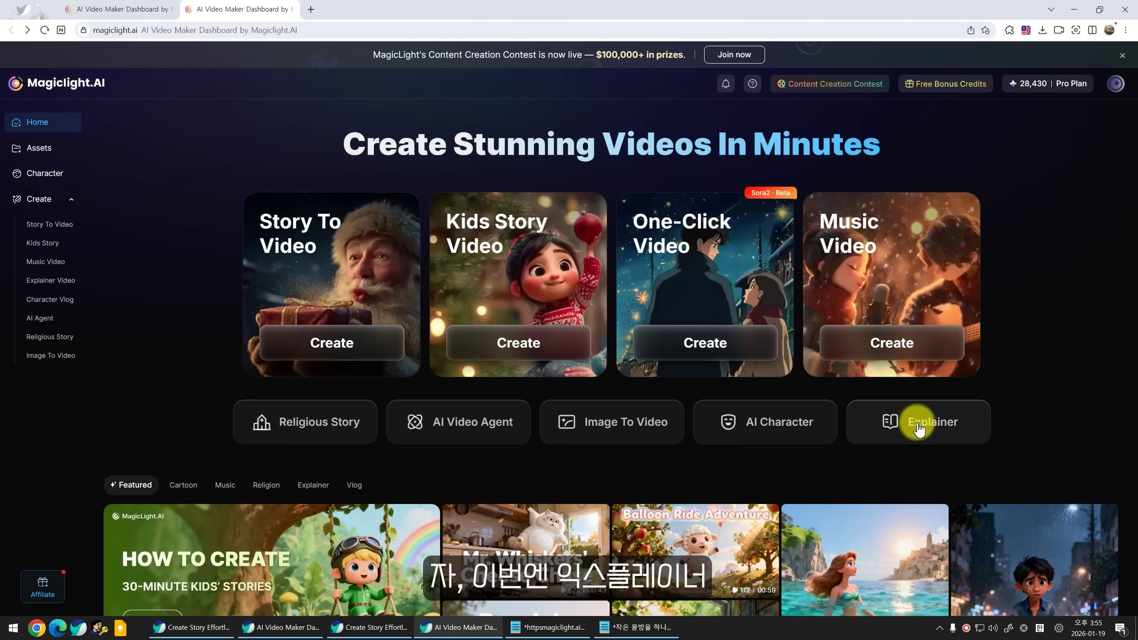
Step: Start an Explainer video and review the Korean script 비가 내리는 이유 (물의 순환) in the notes window
click(918, 423)
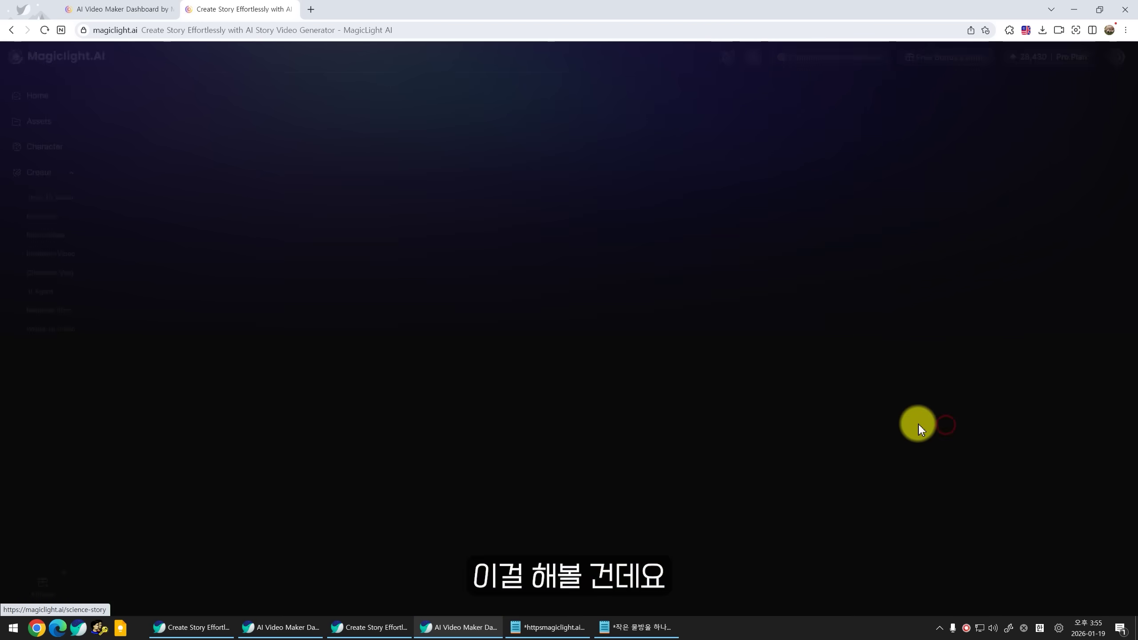
click(390, 125)
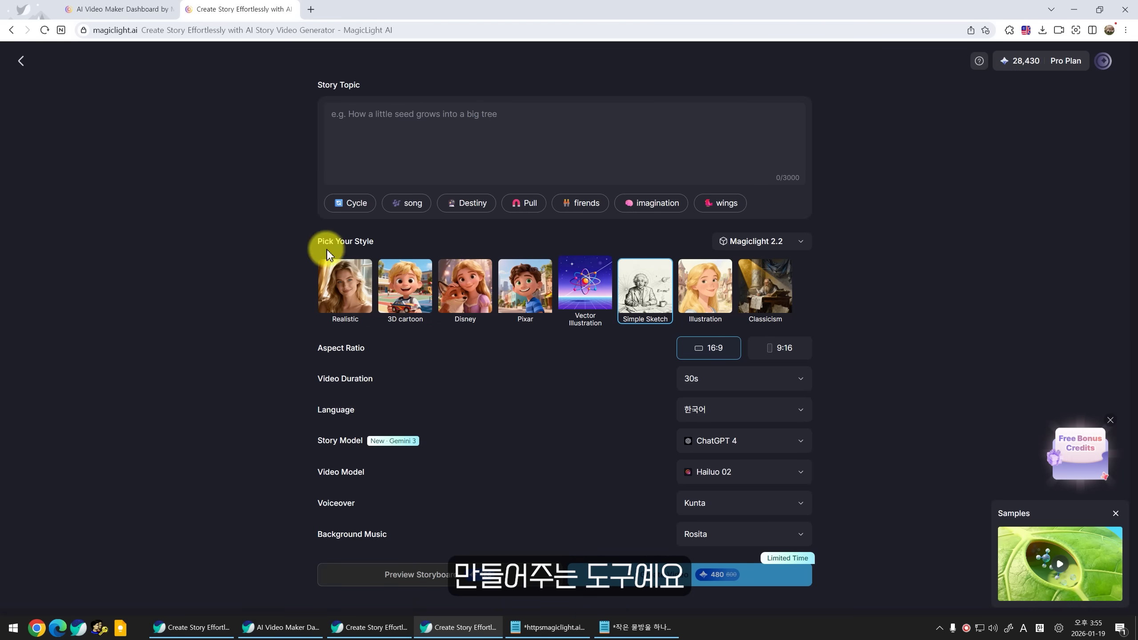
key(alt+Tab)
click(602, 176)
drag(601, 176, 329, 176)
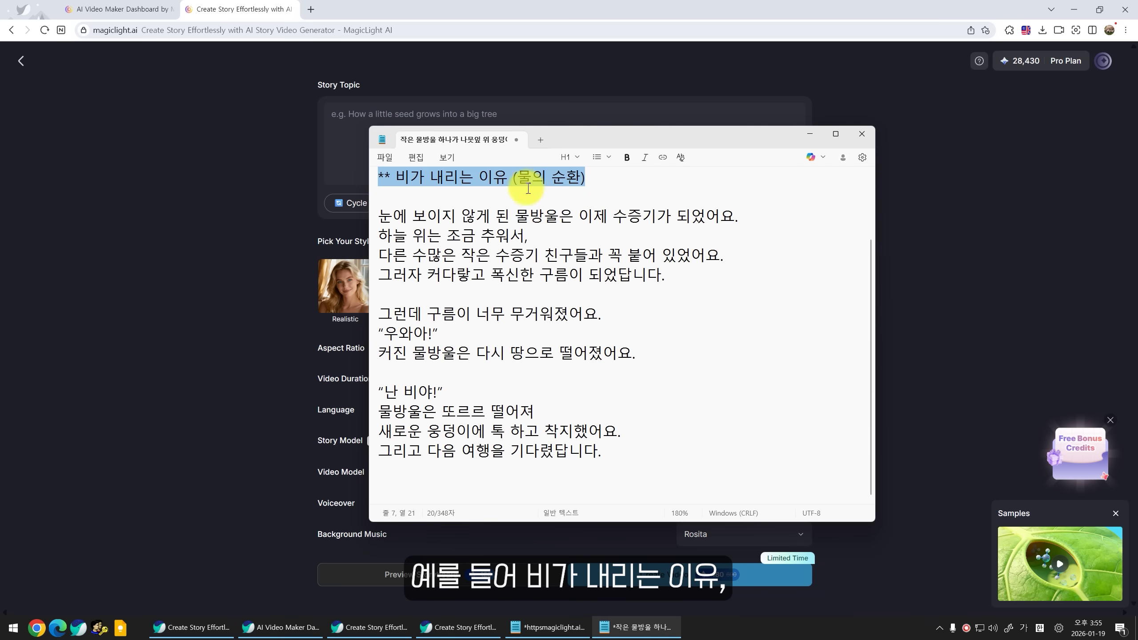
click(612, 175)
drag(503, 224, 330, 223)
click(691, 434)
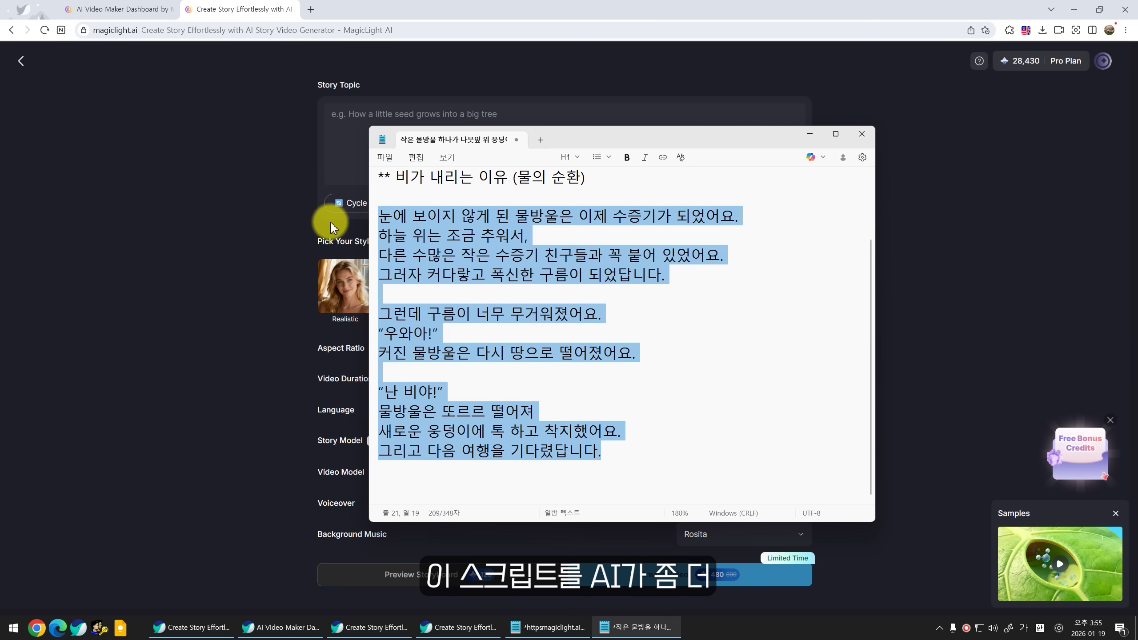
Step: Paste the English water-drop script, ending with "Ready for another adventure!", as the explainer's story topic
click(309, 103)
click(376, 122)
key(ctrl+v)
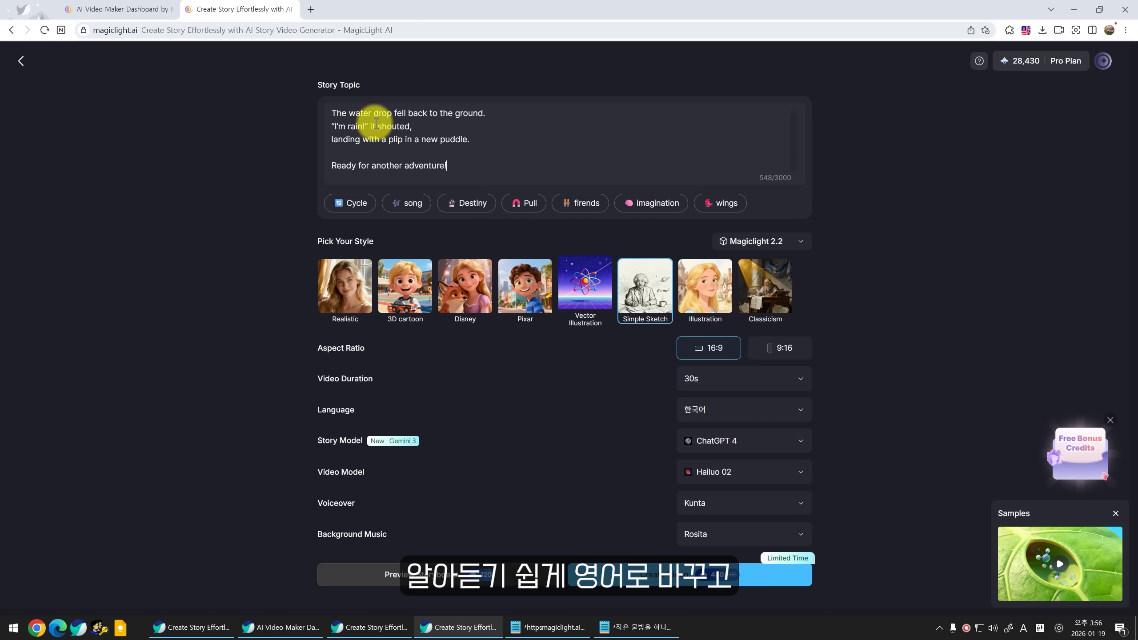
Step: Set the explainer's style to 3D cartoon, its duration to 1min and its language to English, keeping the 16:9 ratio
click(399, 280)
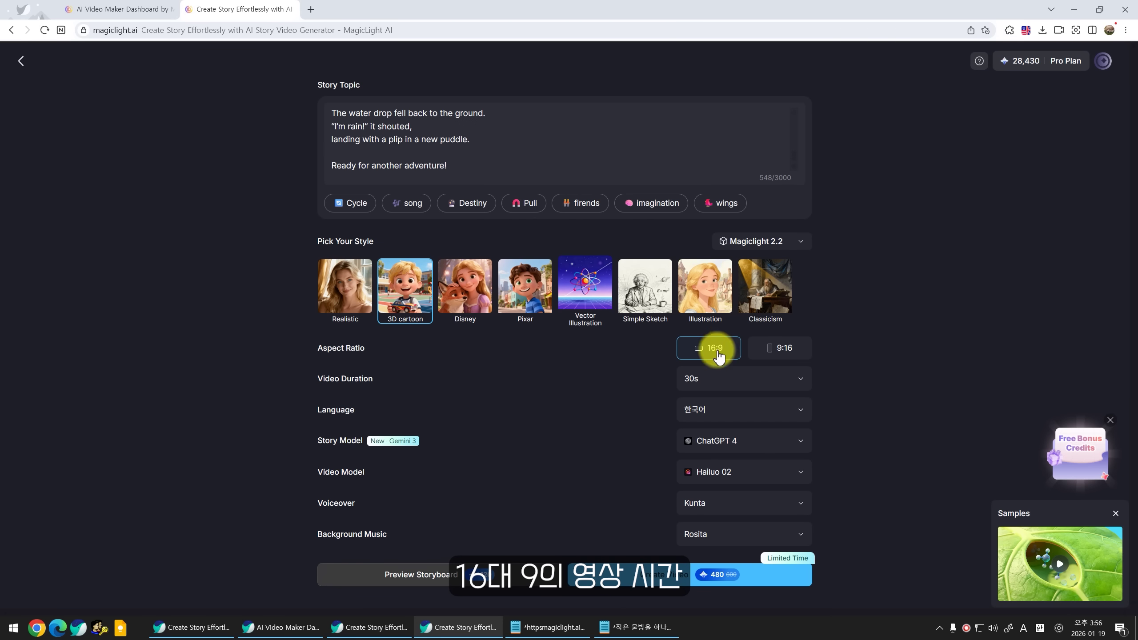
click(705, 381)
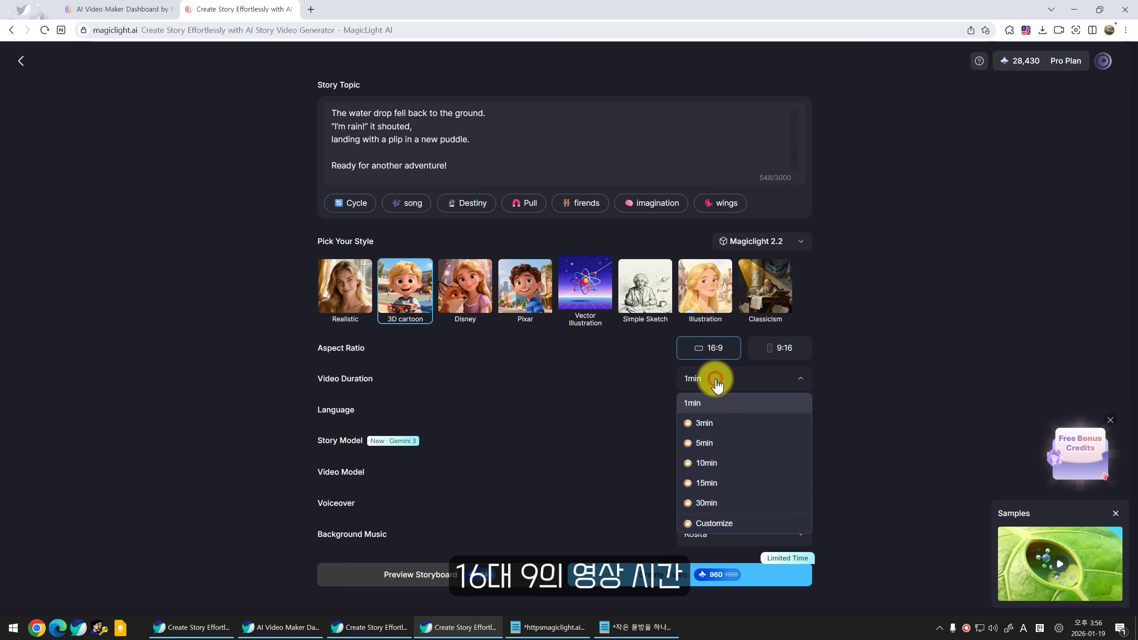
click(712, 406)
click(717, 409)
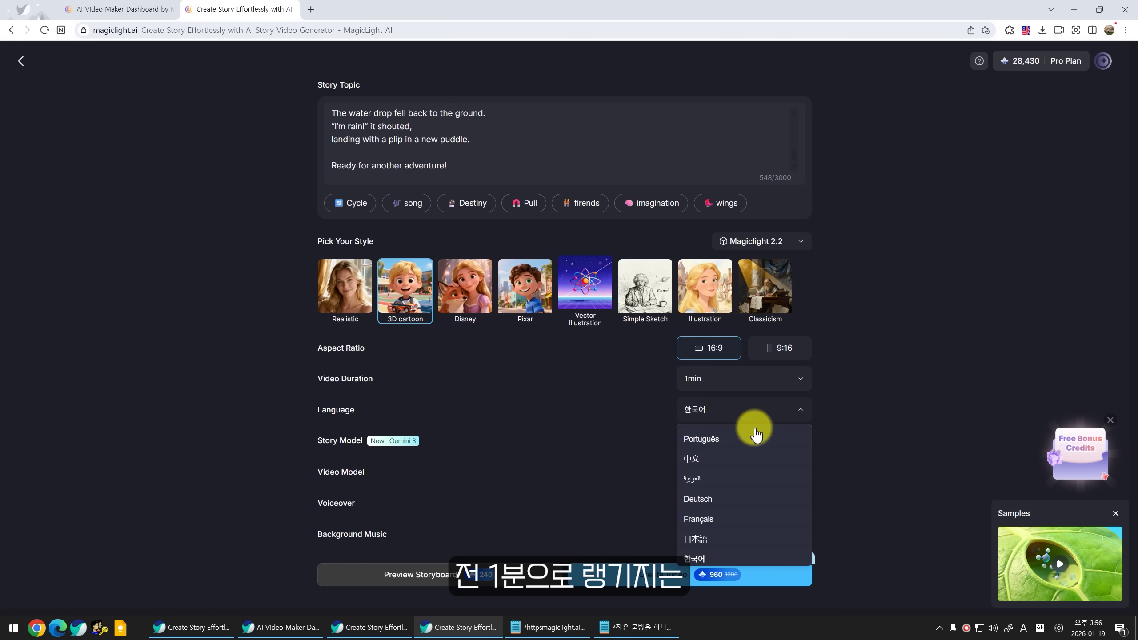
scroll(744, 452, up, 1)
click(739, 435)
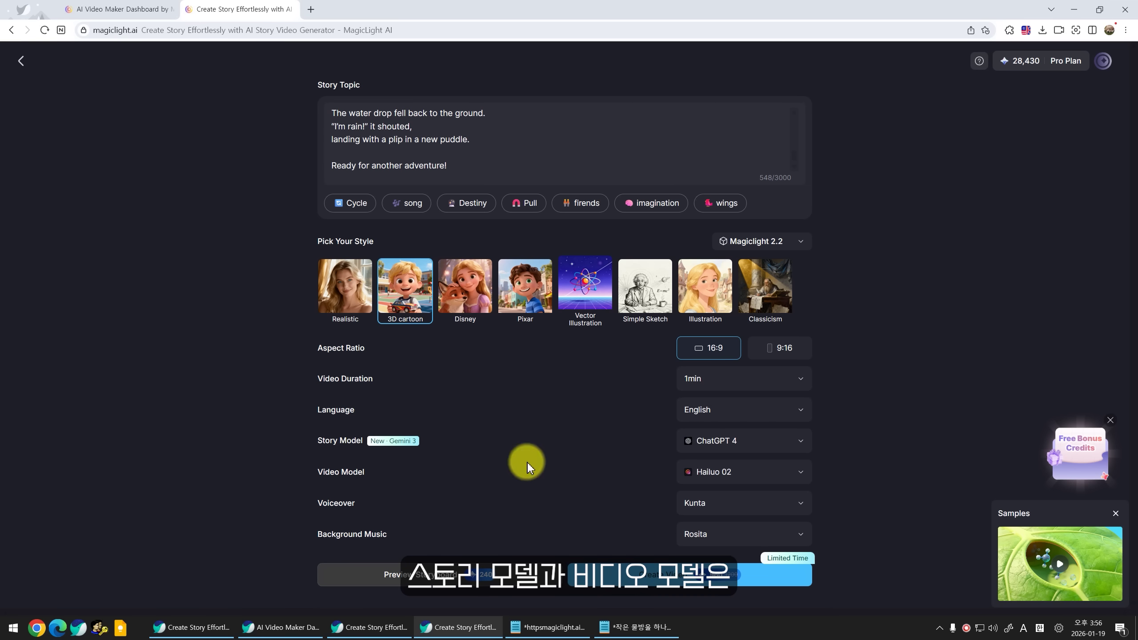
Step: Check the story and video model options, keeping ChatGPT 4 and Hailuo 02
click(802, 443)
click(761, 470)
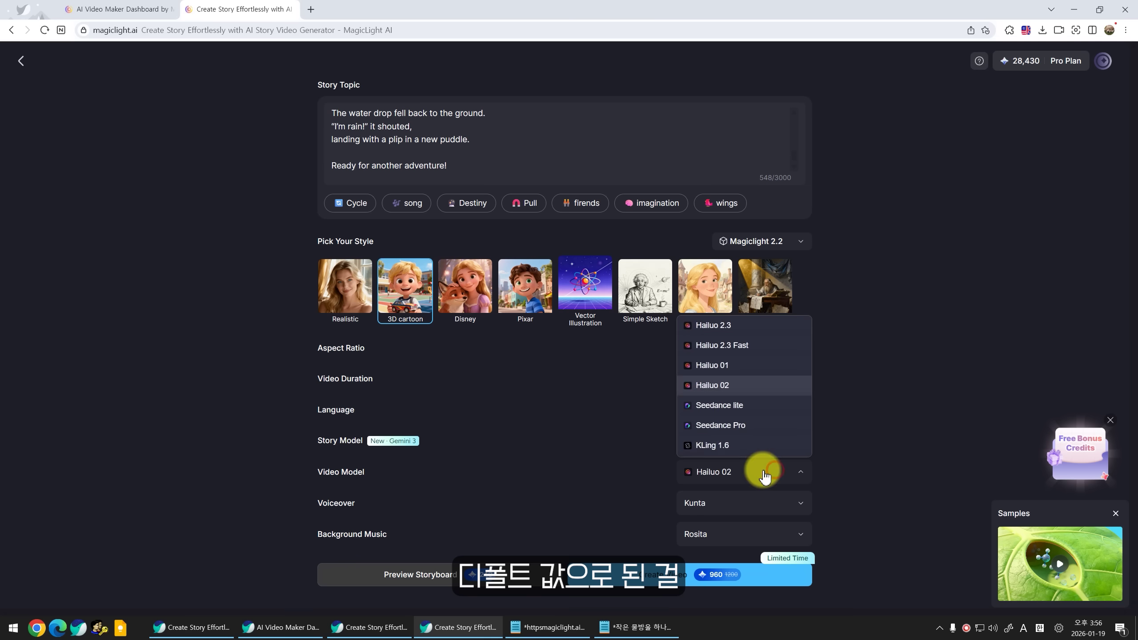
click(849, 446)
Step: Go through the voiceover options and choose Emily as the explainer's voice
click(765, 506)
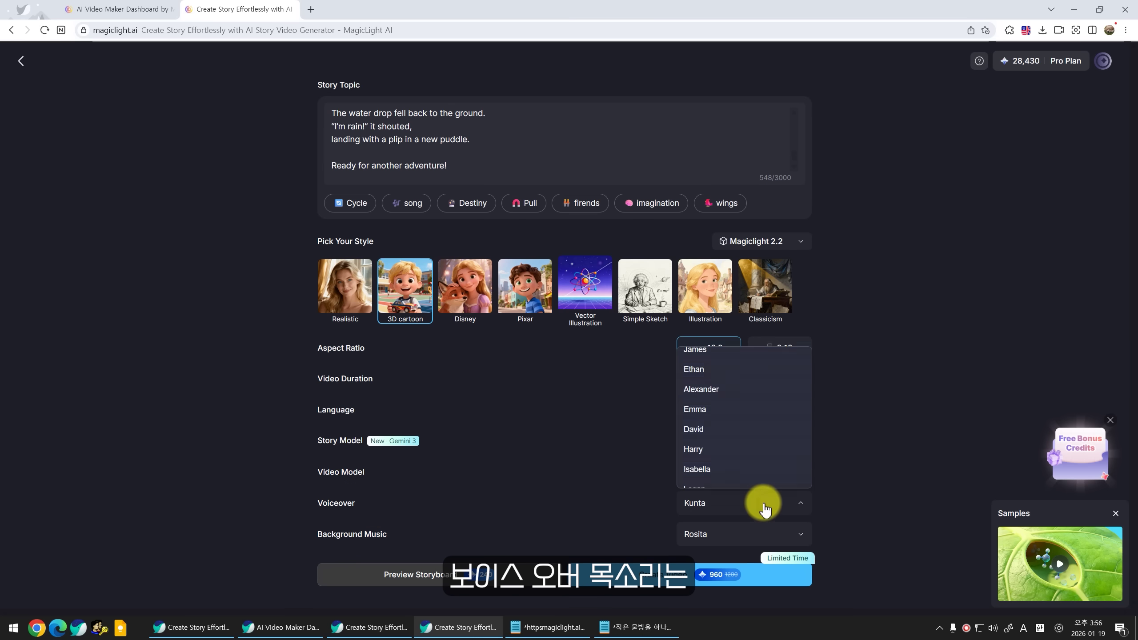
scroll(749, 390, up, 5)
click(701, 446)
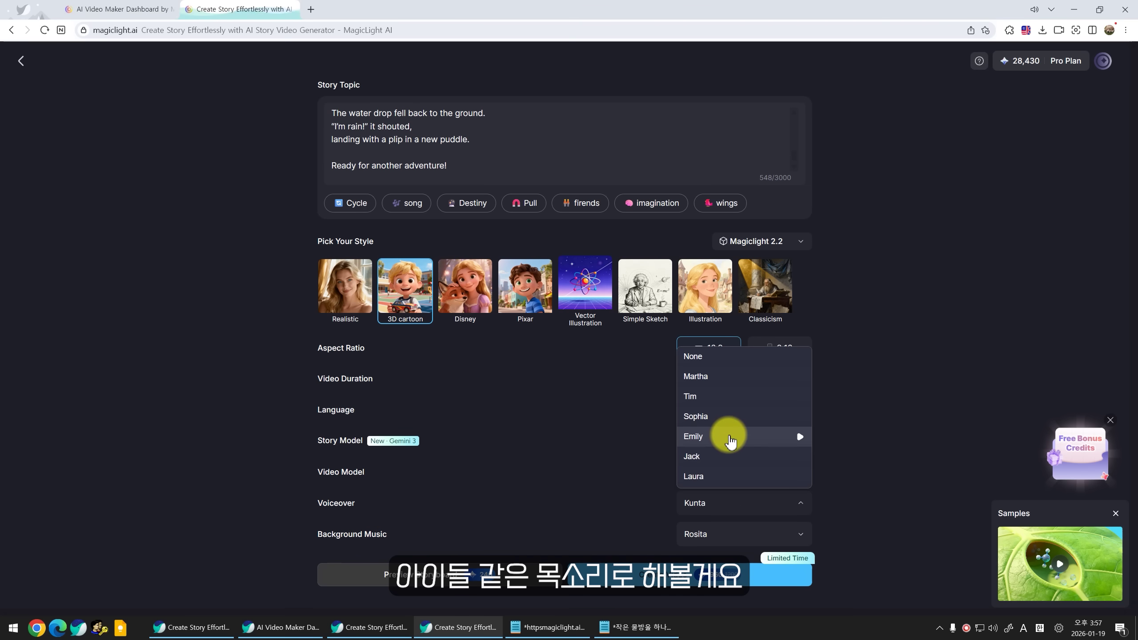
click(730, 442)
Step: Preview the Rosita track, select it as the background music and generate the explainer video
click(744, 533)
click(799, 404)
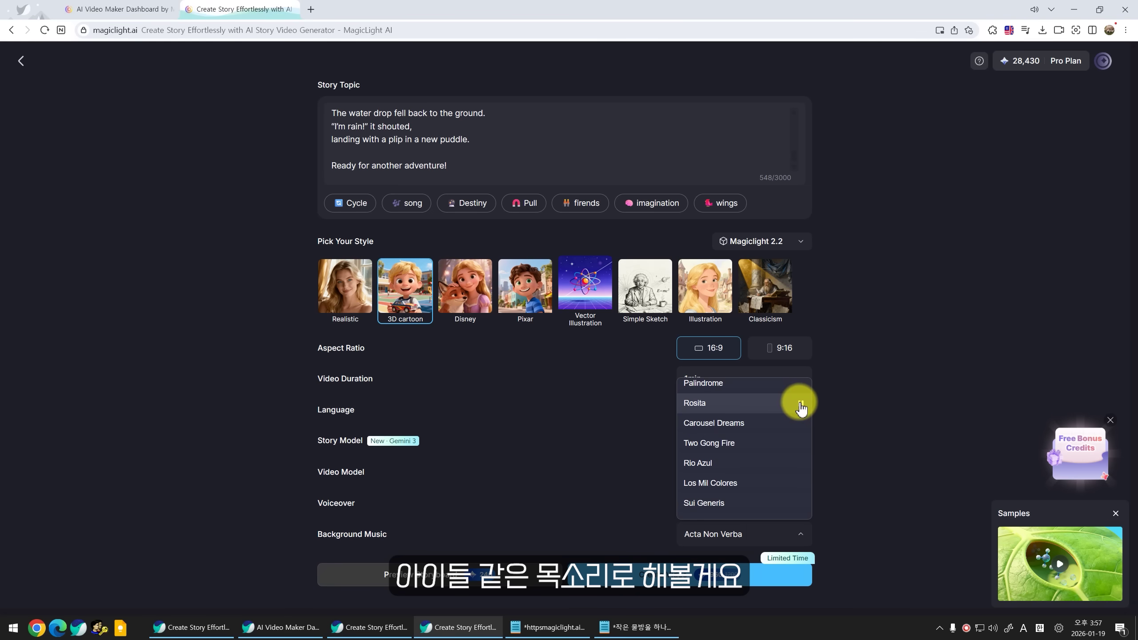
click(727, 405)
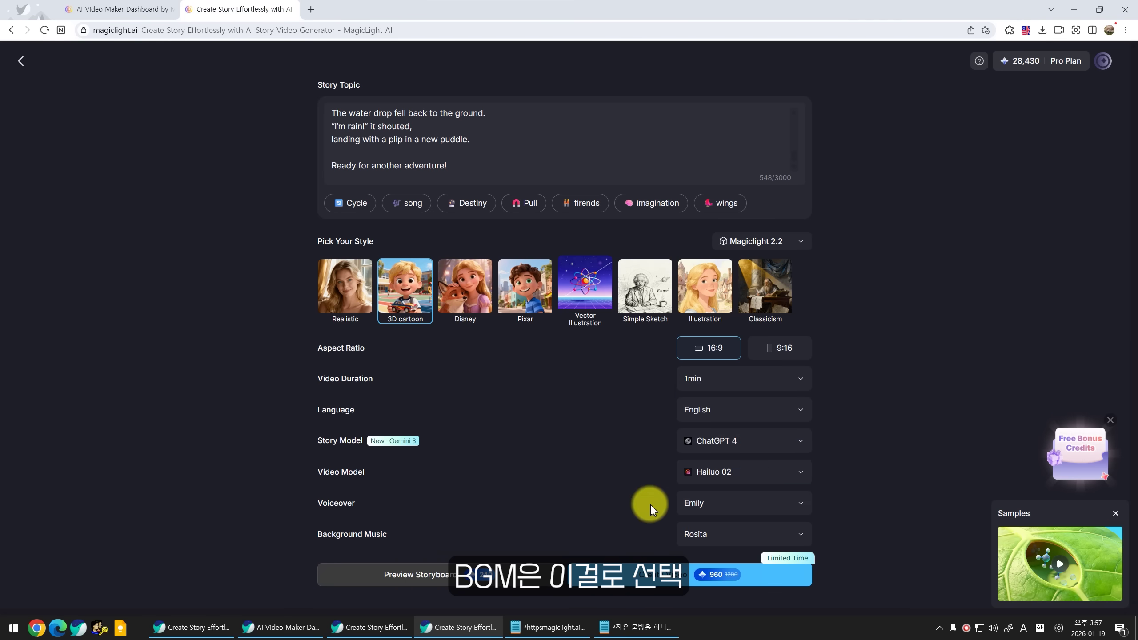
click(678, 578)
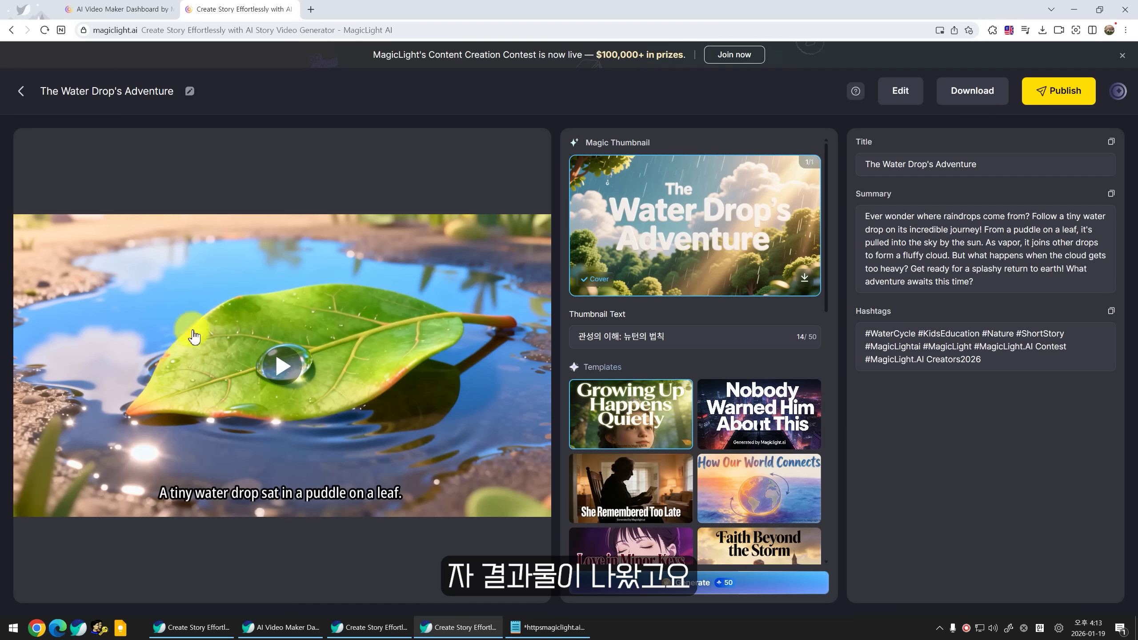
Step: Play the finished video The Water Drop's Adventure in short stretches, from the leaf intro through the clouds to the closing puddle scenes
click(282, 378)
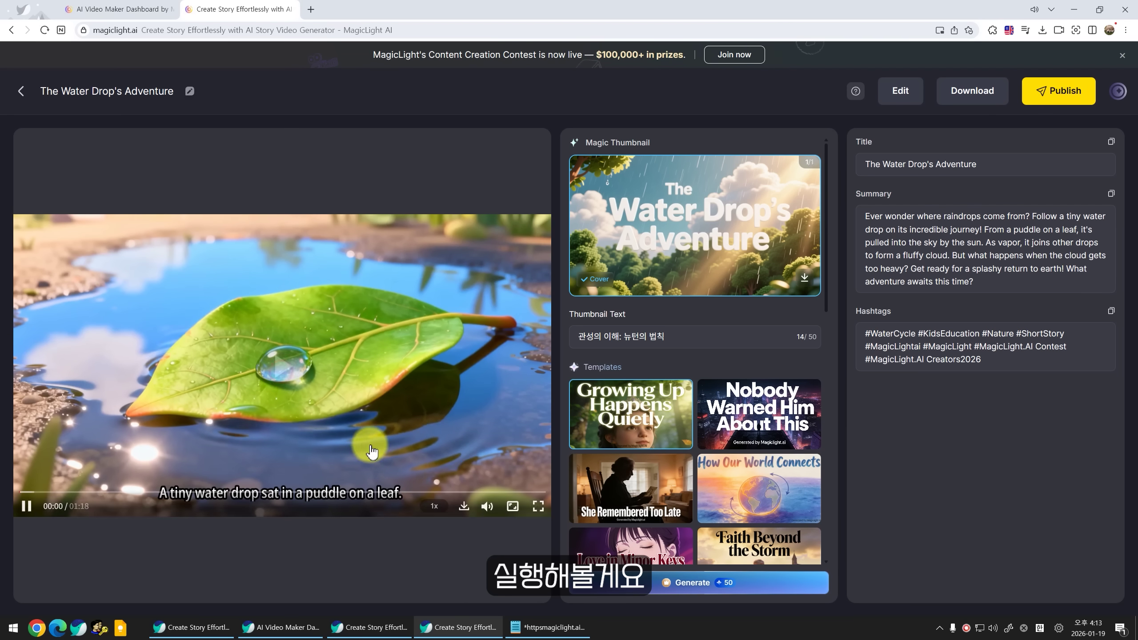
click(212, 384)
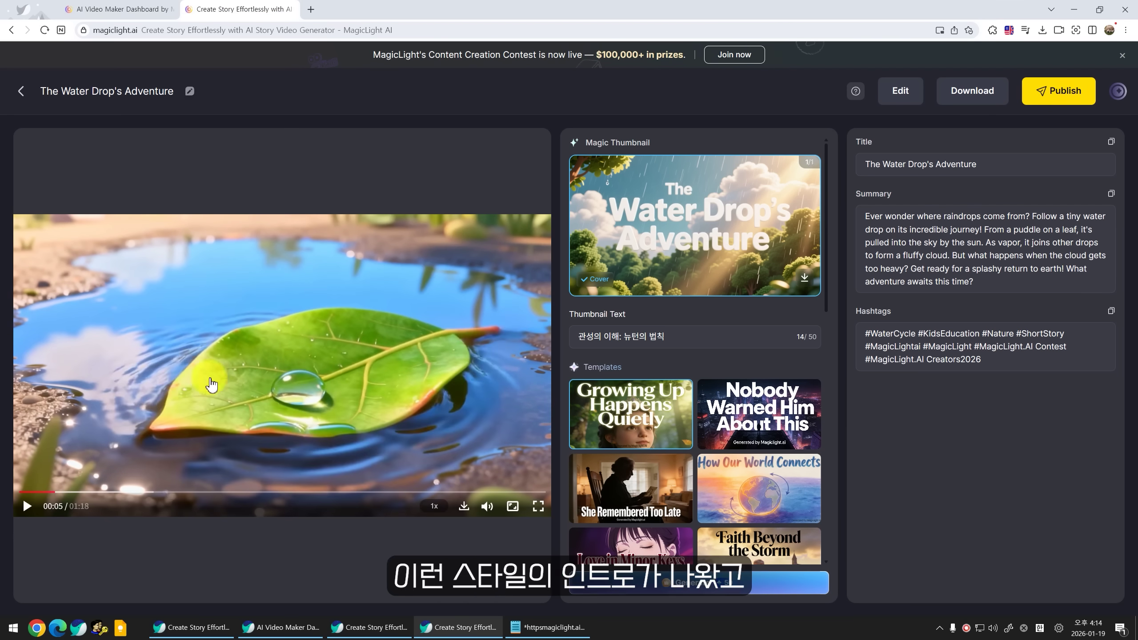
drag(96, 492, 127, 491)
click(177, 458)
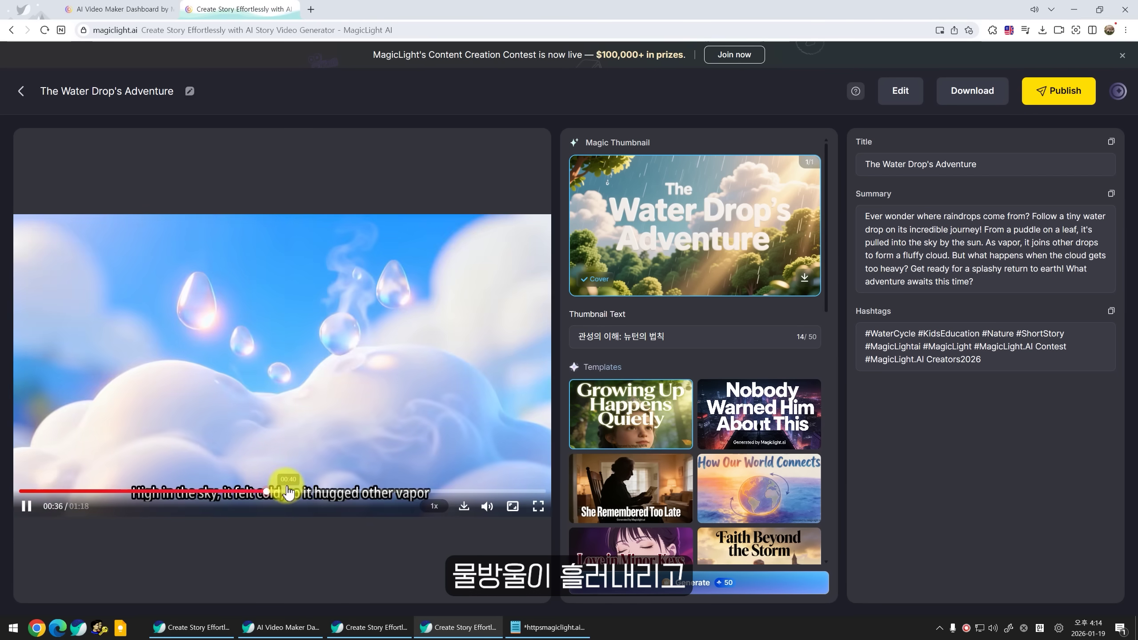
click(430, 492)
click(511, 491)
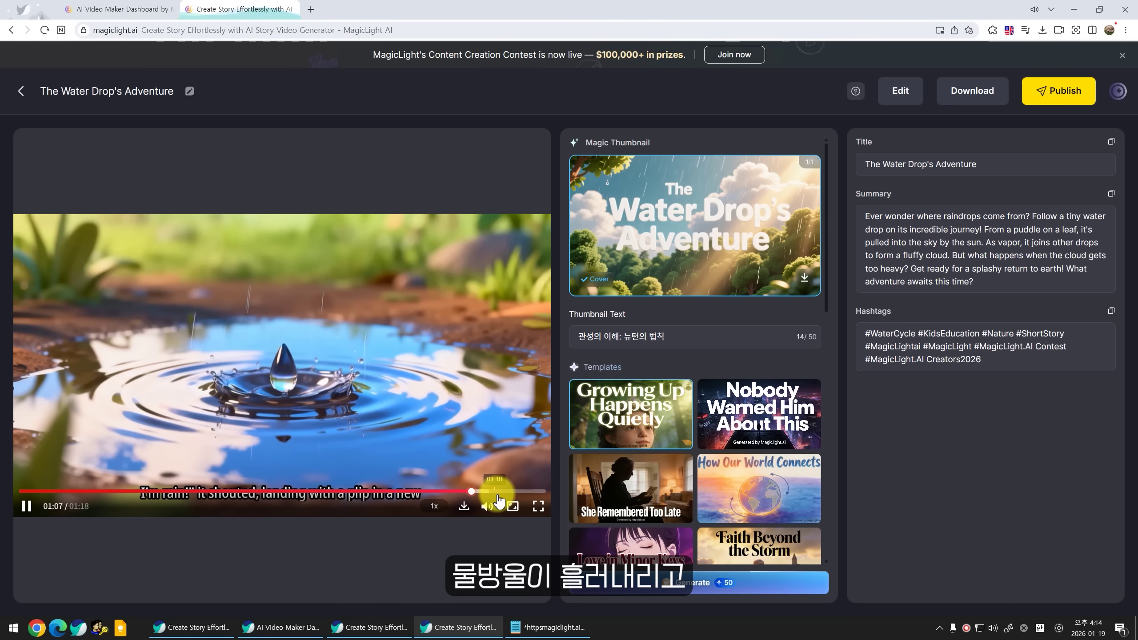
click(231, 395)
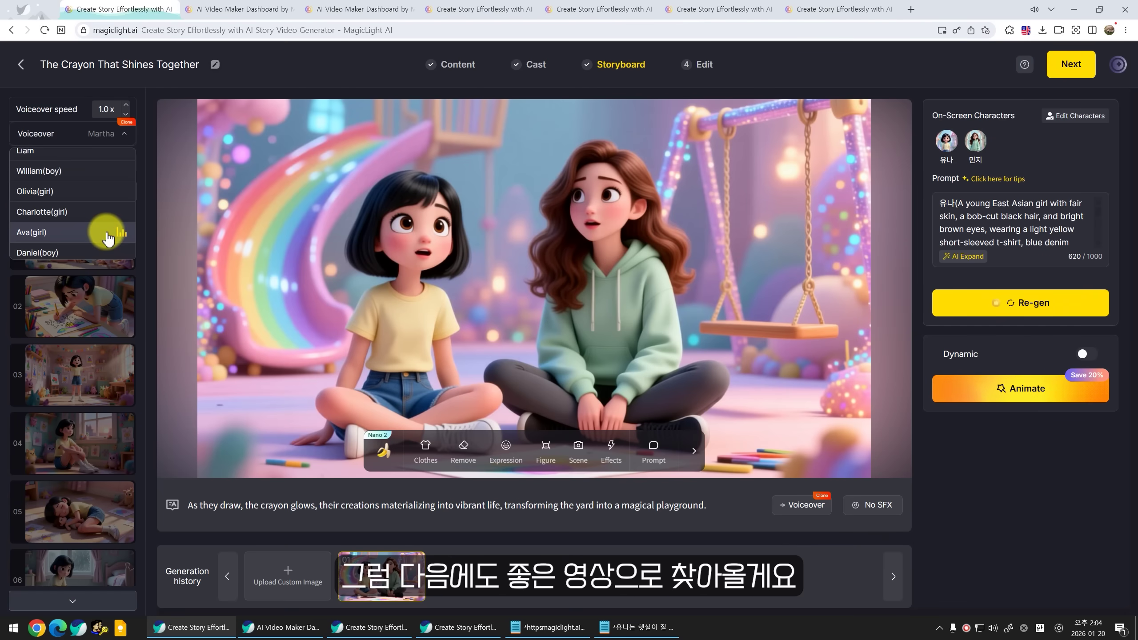
Step: Go further through the children's voiceovers for The Crayon That Shines Together, from Ava(girl) to Daniel(boy)
scroll(108, 238, down, 1)
mouse_move(117, 237)
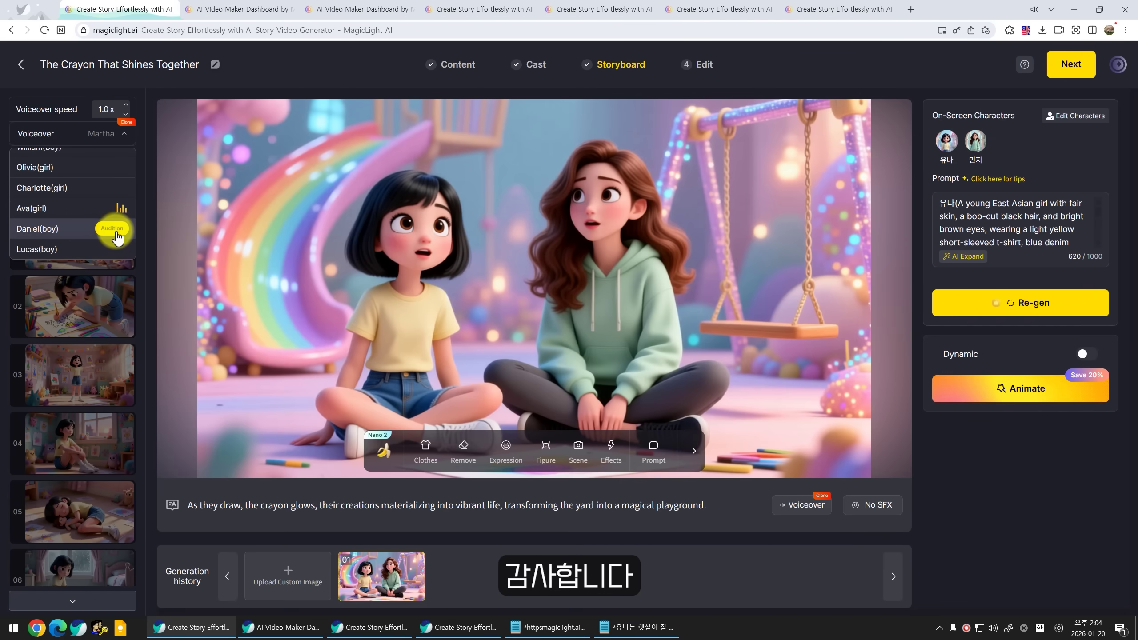